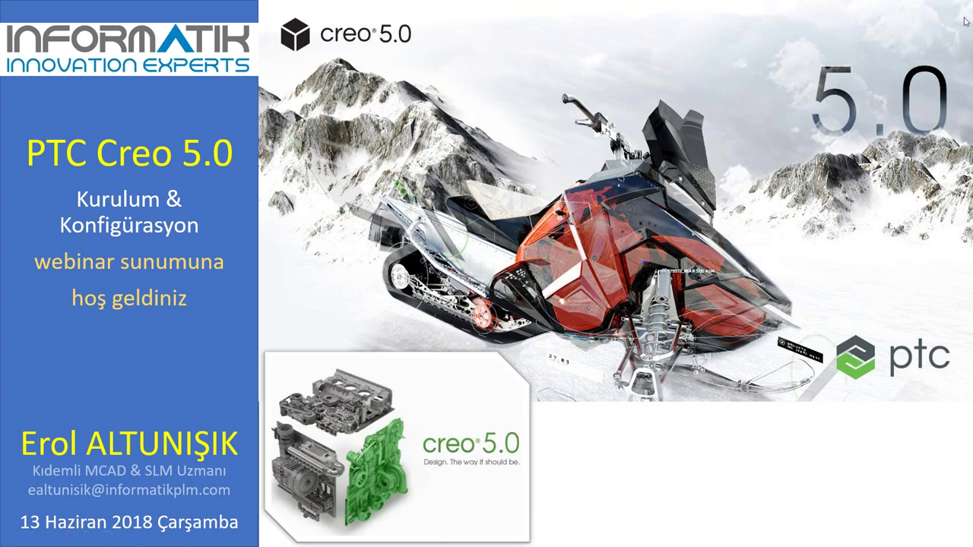
# Step: End the Creo 5.0 webinar slideshow and minimize PowerPoint to reveal the desktop
pyautogui.press('Right')
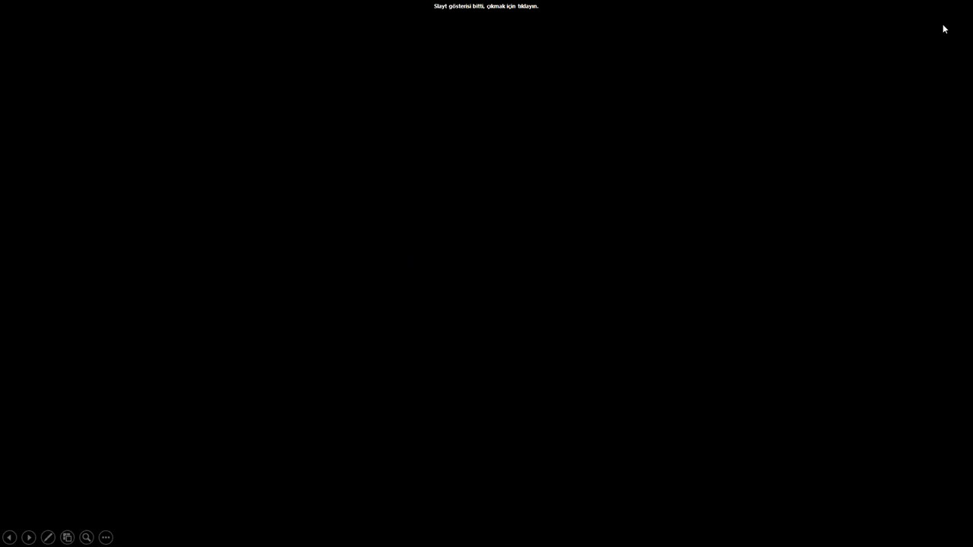
pyautogui.click(938, 23)
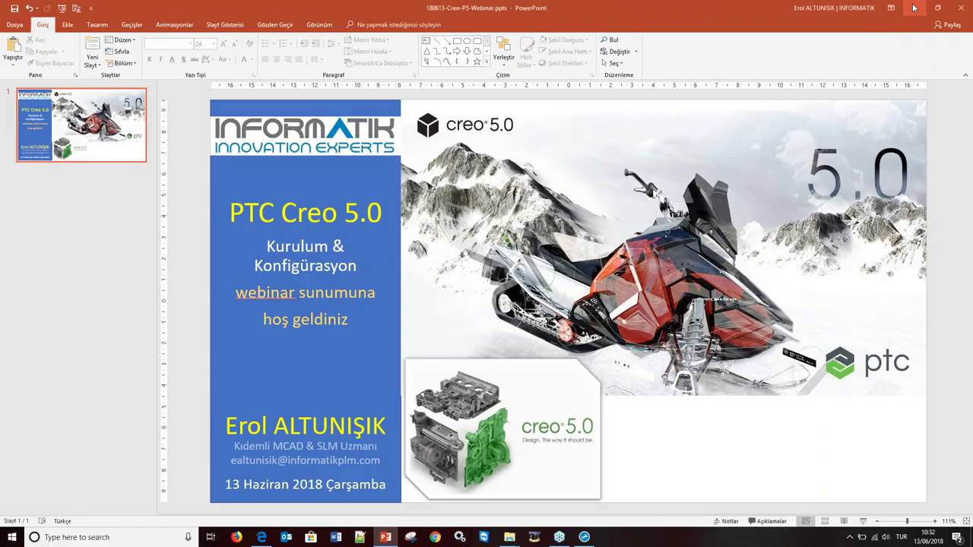
pyautogui.click(914, 8)
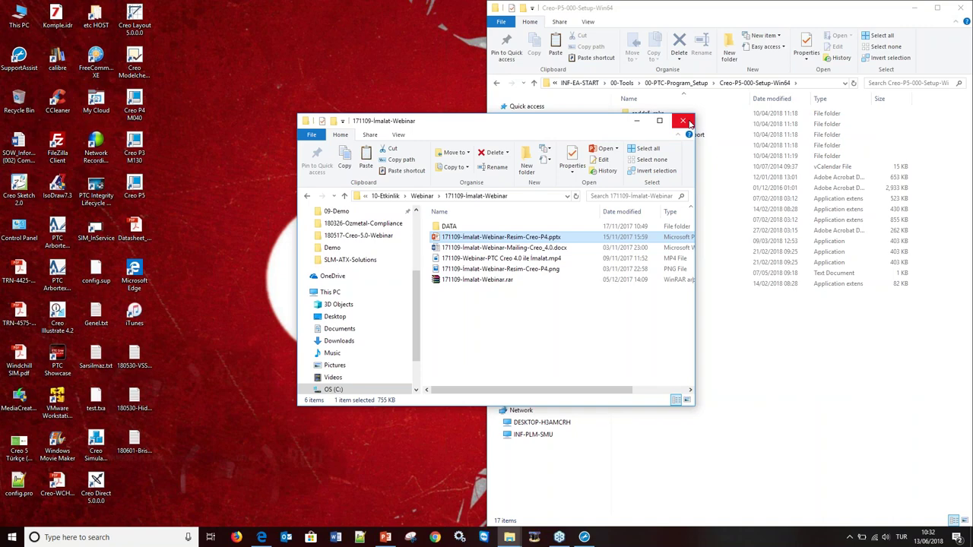
# Step: Close the 171109-Imalat-Webinar window and browse the license files in the Lisans folder
pyautogui.click(682, 122)
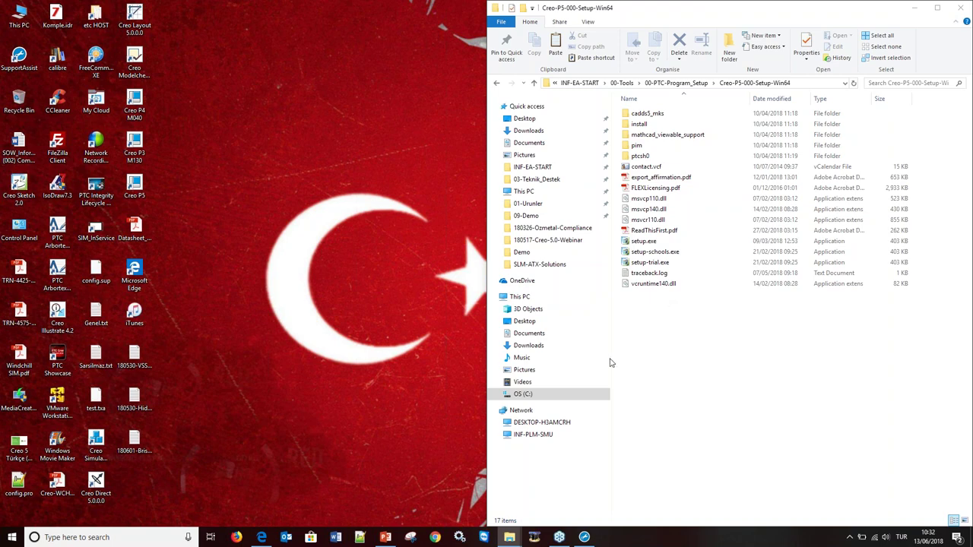
pyautogui.moveTo(509, 537)
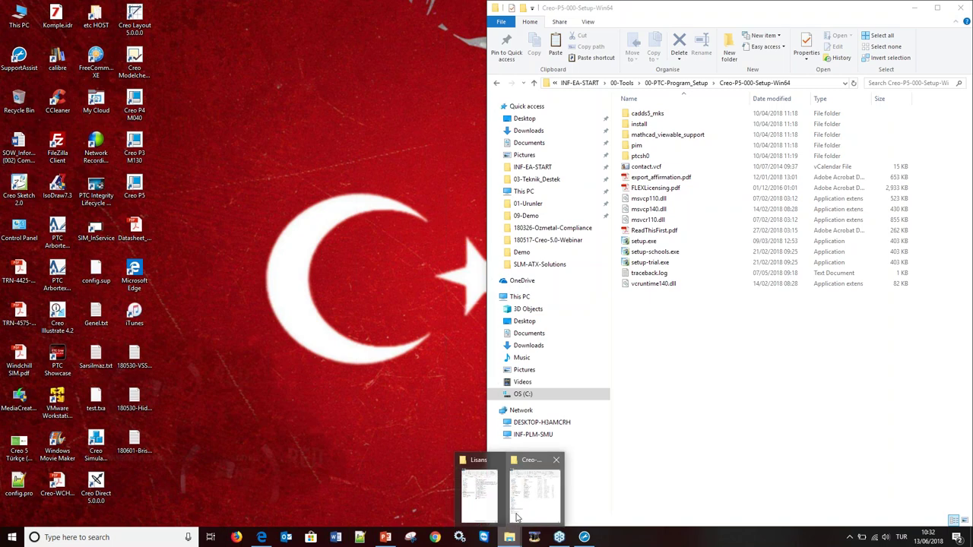
pyautogui.click(519, 510)
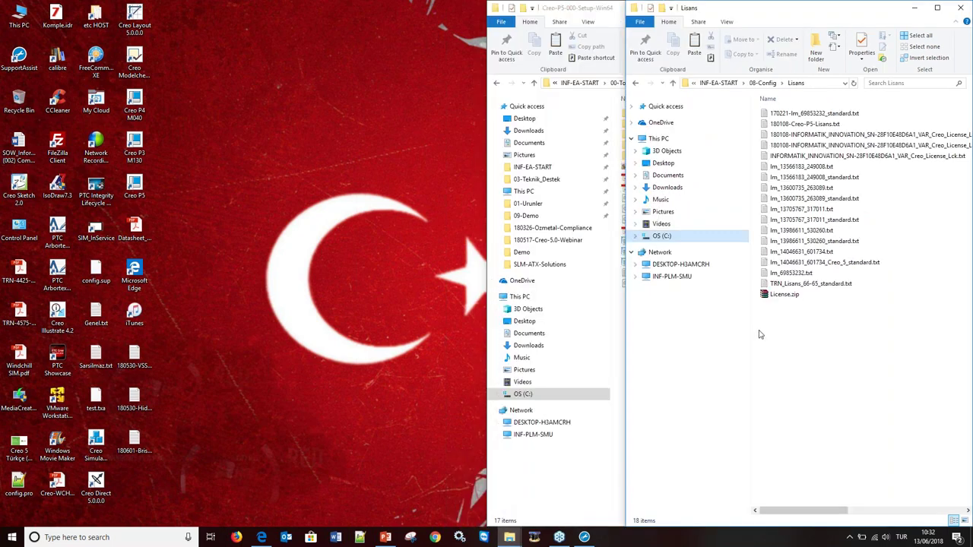
pyautogui.click(813, 252)
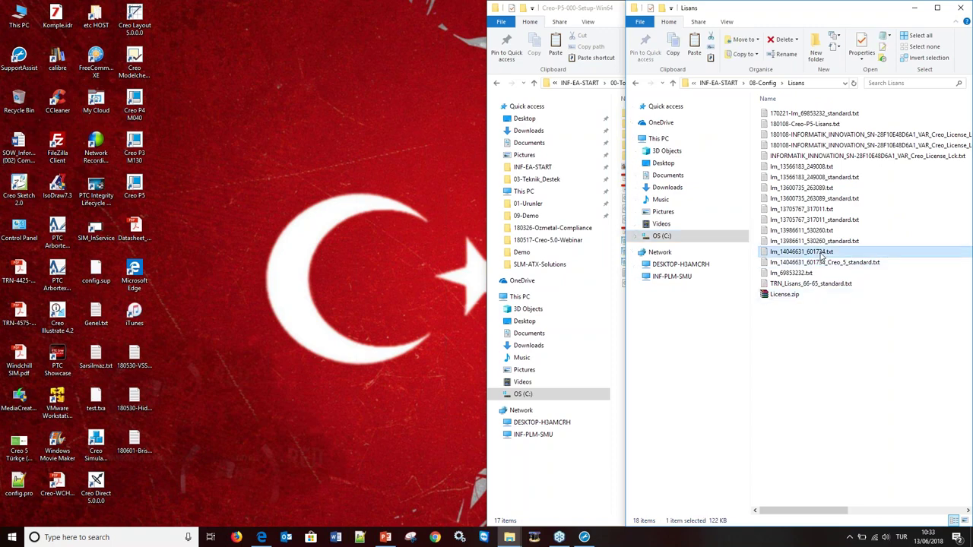
pyautogui.click(819, 263)
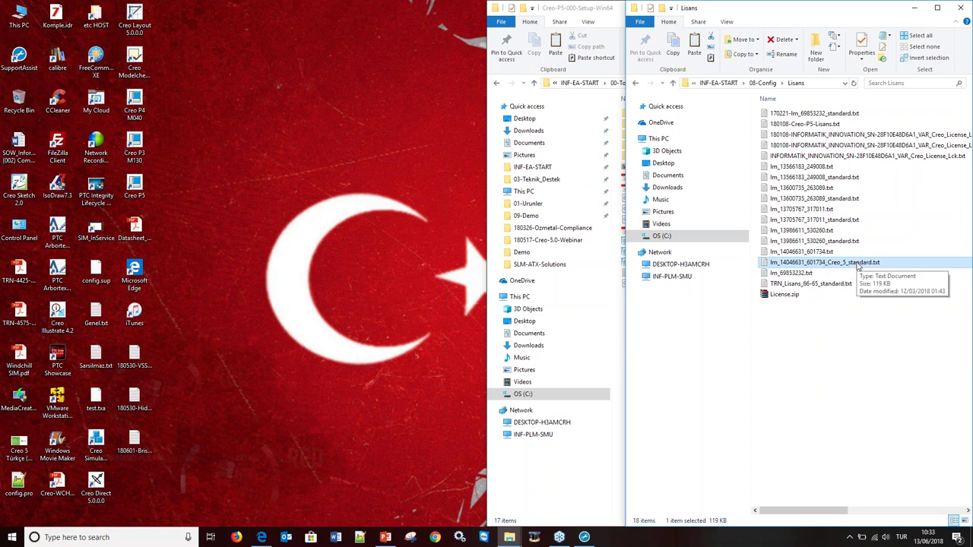
pyautogui.click(819, 253)
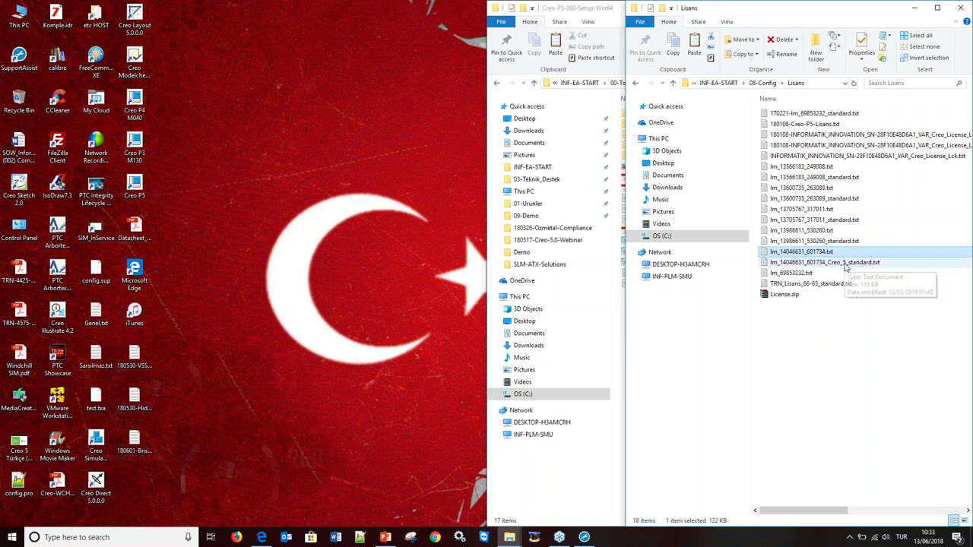
pyautogui.doubleClick(846, 262)
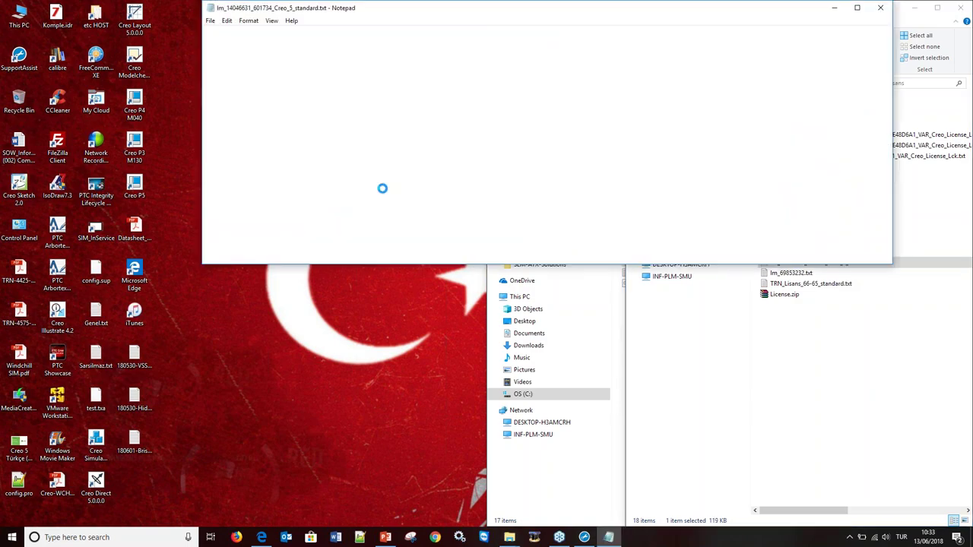
pyautogui.click(858, 9)
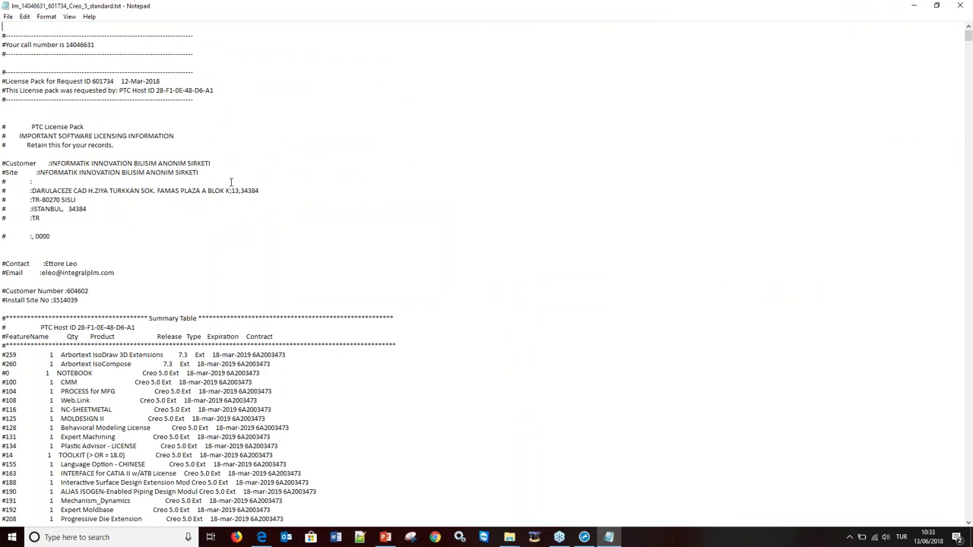
pyautogui.scroll(-4, 61, 171)
pyautogui.scroll(-2, 69, 183)
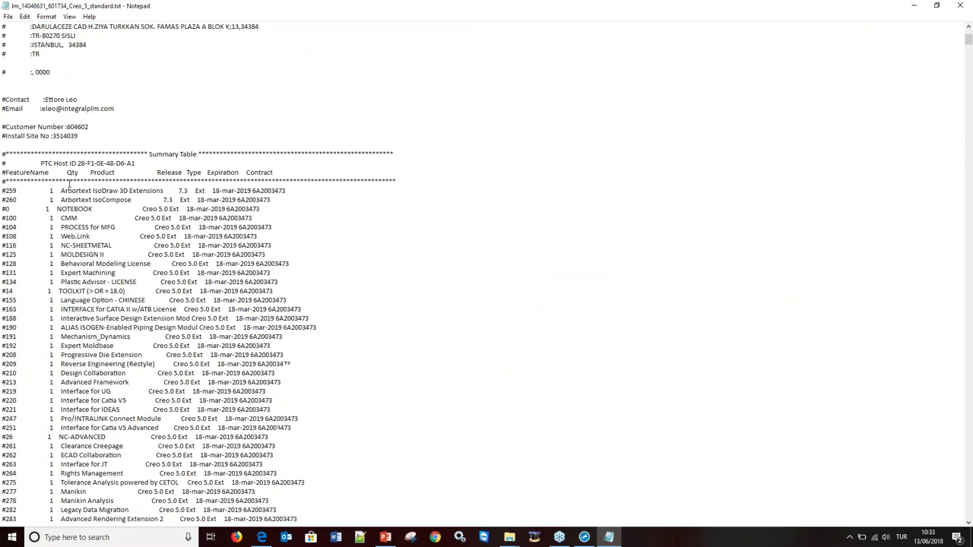
pyautogui.scroll(-1, 69, 182)
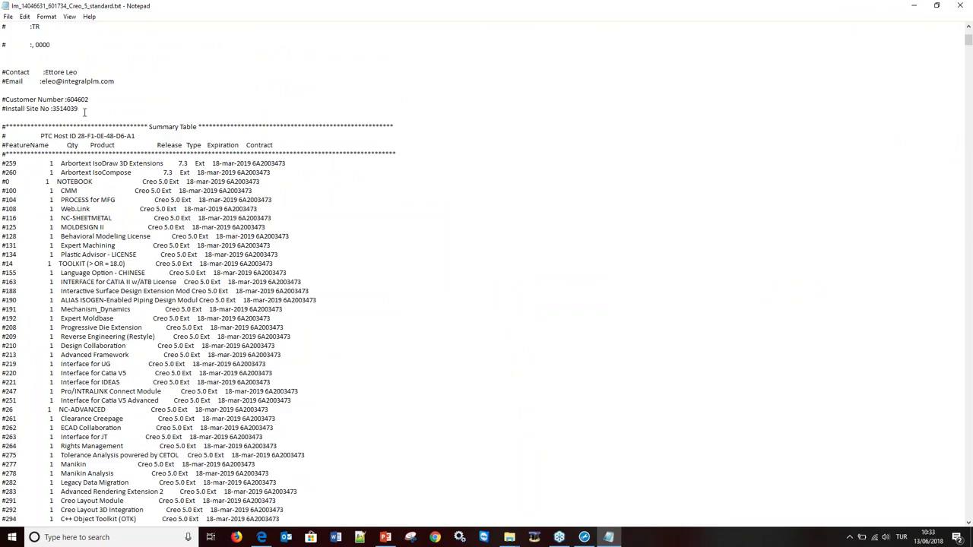
pyautogui.scroll(-4, 125, 131)
pyautogui.scroll(-9, 123, 139)
pyautogui.scroll(-9, 123, 139)
pyautogui.scroll(-9, 123, 139)
pyautogui.scroll(-9, 123, 140)
pyautogui.scroll(-14, 123, 140)
pyautogui.scroll(-3, 118, 145)
pyautogui.scroll(-2, 113, 230)
pyautogui.scroll(-3, 113, 229)
pyautogui.scroll(-3, 113, 230)
pyautogui.scroll(-1, 112, 229)
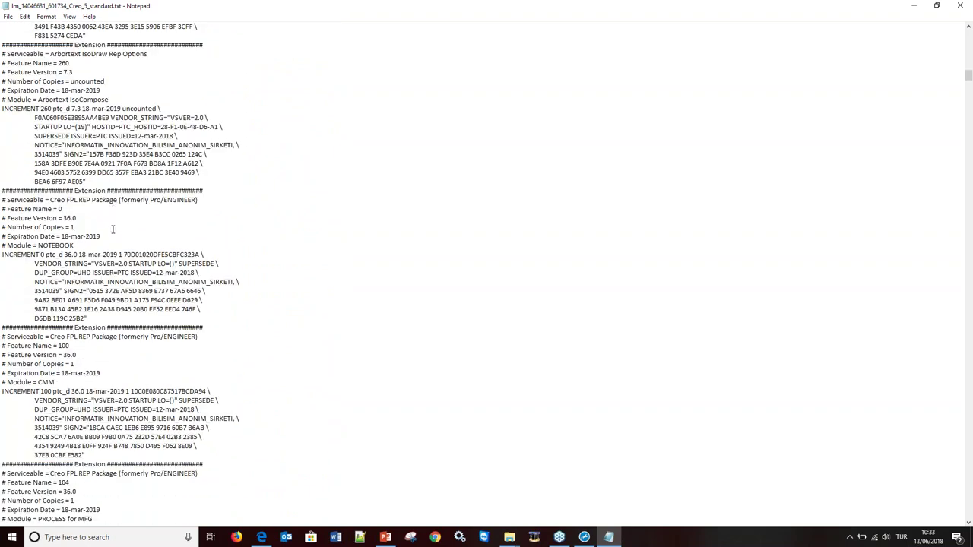
pyautogui.scroll(-2, 113, 229)
pyautogui.scroll(1, 199, 190)
pyautogui.scroll(7, 221, 187)
pyautogui.scroll(5, 669, 65)
# Step: Close the license file and run setup.exe from Creo-P5-000-Setup-Win64 as administrator
pyautogui.click(962, 6)
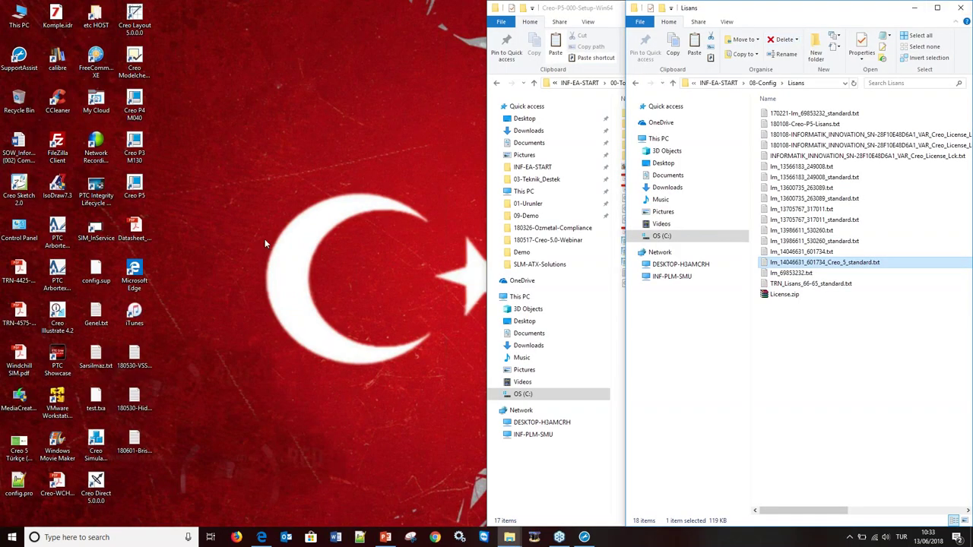
pyautogui.click(605, 9)
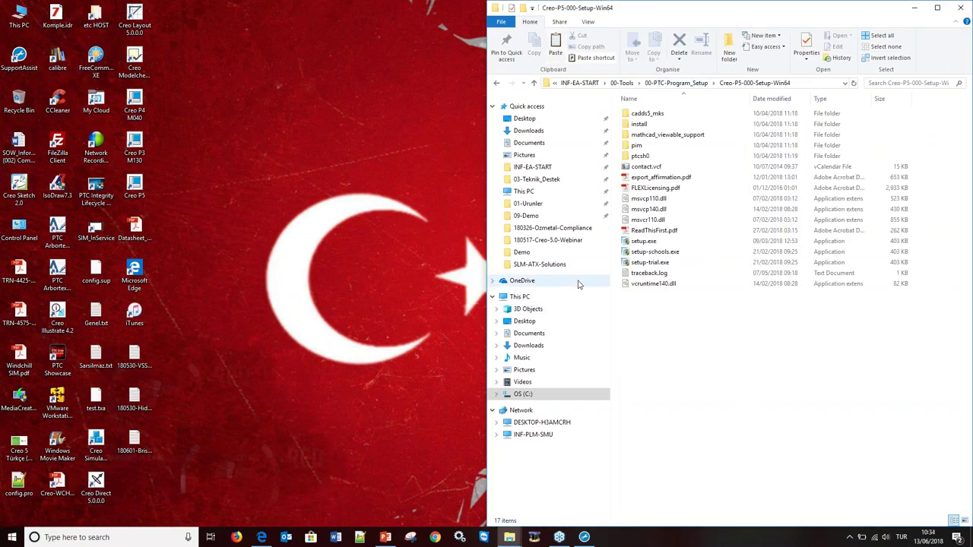
pyautogui.click(652, 244)
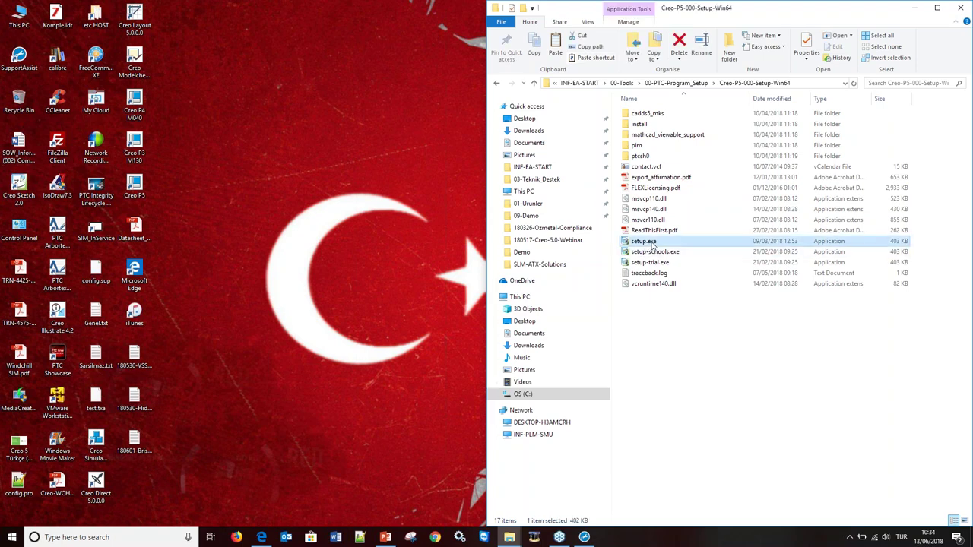
pyautogui.rightClick(651, 244)
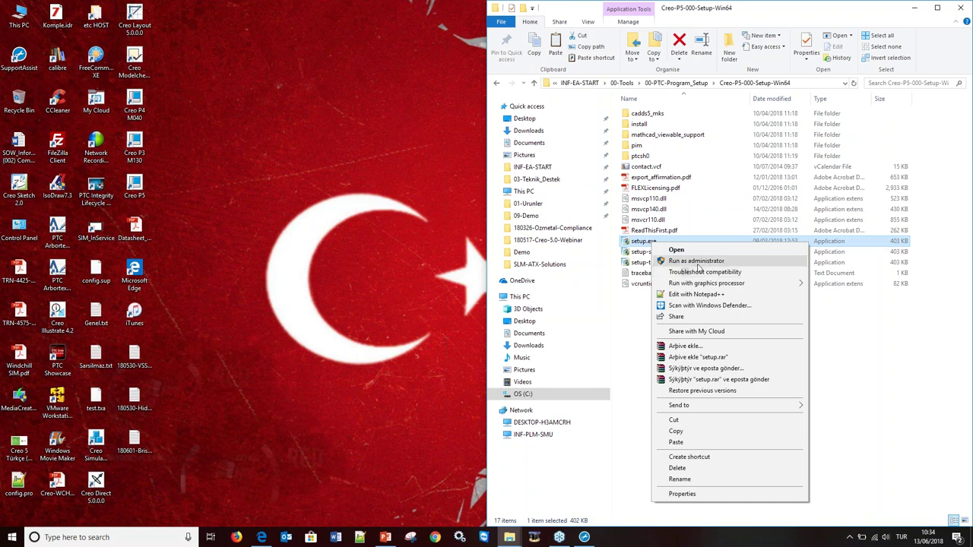
pyautogui.click(696, 262)
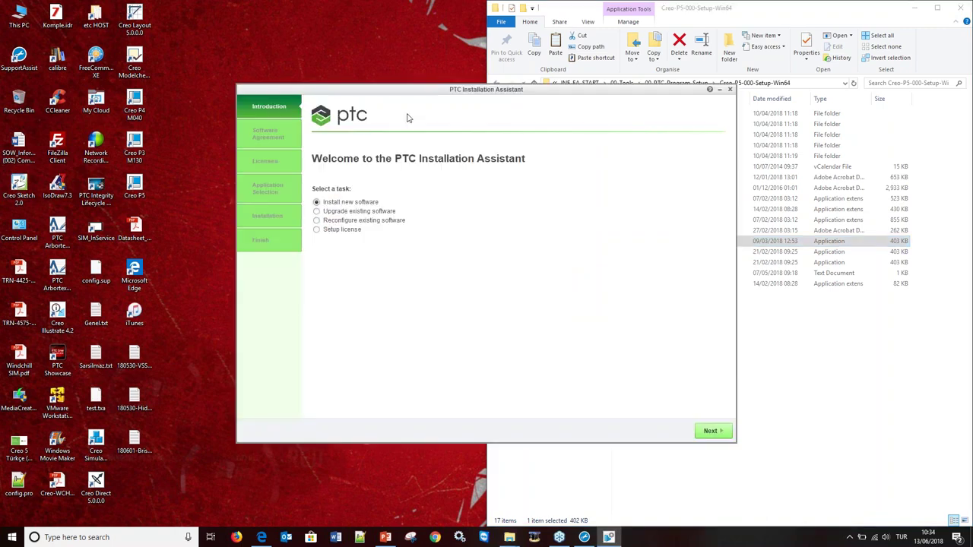
# Step: Move the installer window left, choose Setup license, and continue to the agreement
pyautogui.moveTo(396, 91)
pyautogui.mouseDown()
pyautogui.moveTo(349, 89)
pyautogui.moveTo(319, 64)
pyautogui.mouseUp()
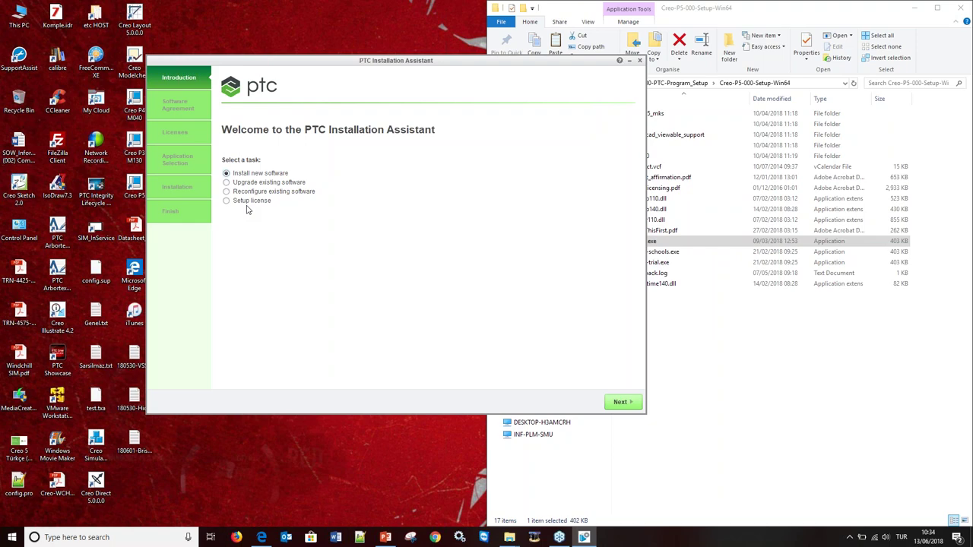
pyautogui.click(249, 202)
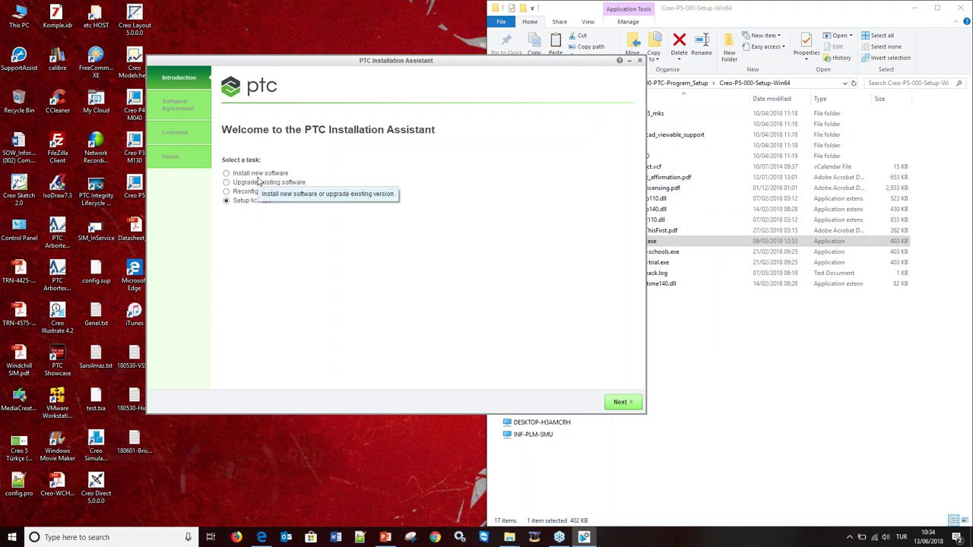
pyautogui.click(623, 403)
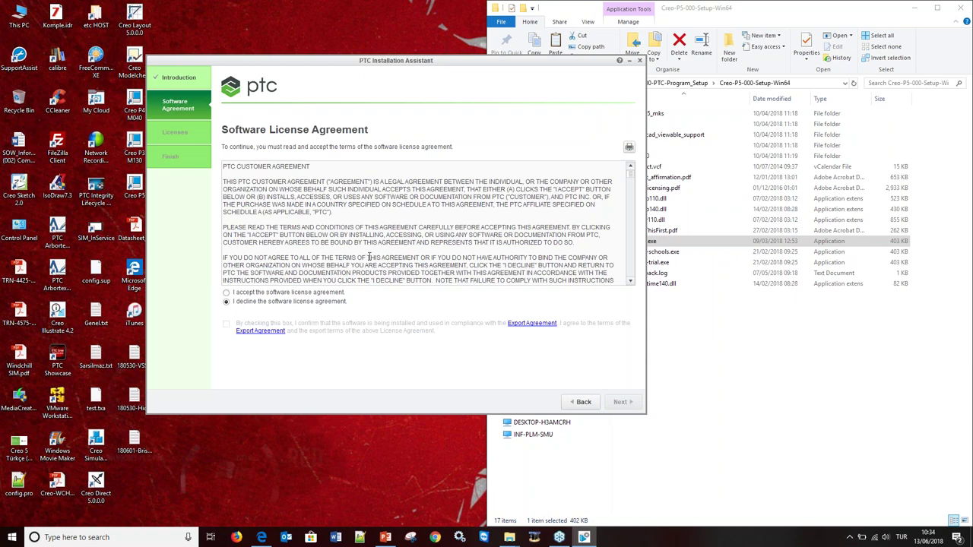
# Step: Accept the license agreement and export compliance terms, then proceed to License Identification
pyautogui.click(225, 293)
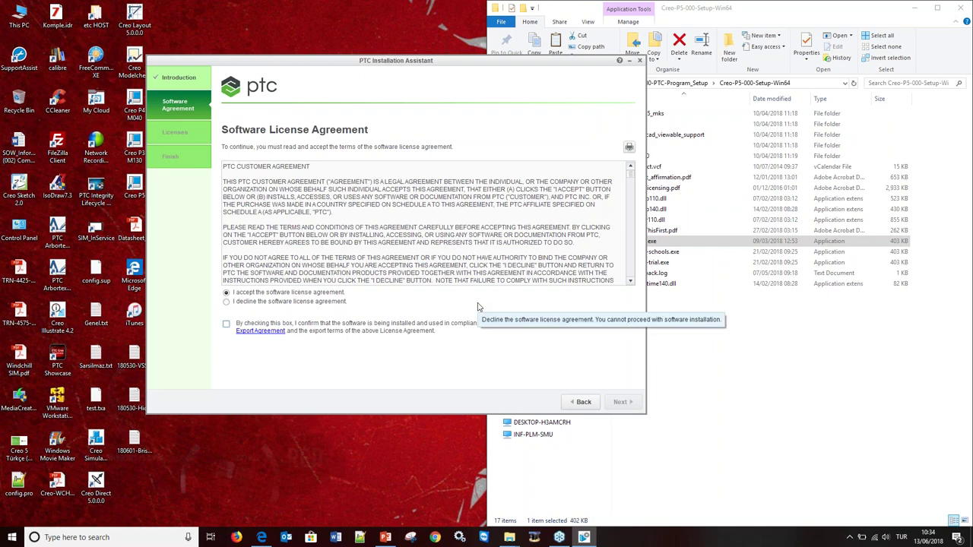
pyautogui.click(226, 324)
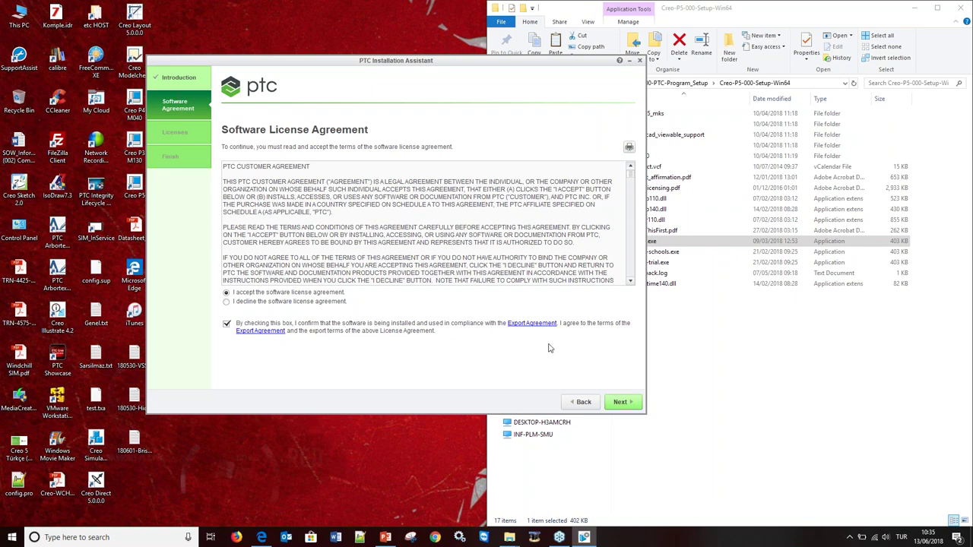
pyautogui.click(629, 147)
pyautogui.moveTo(630, 175); pyautogui.dragTo(630, 267)
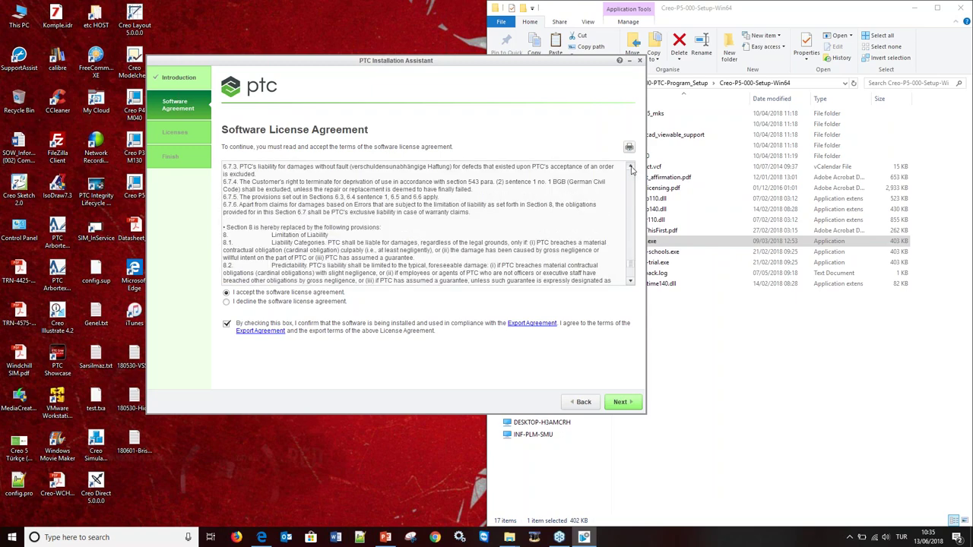
pyautogui.click(622, 403)
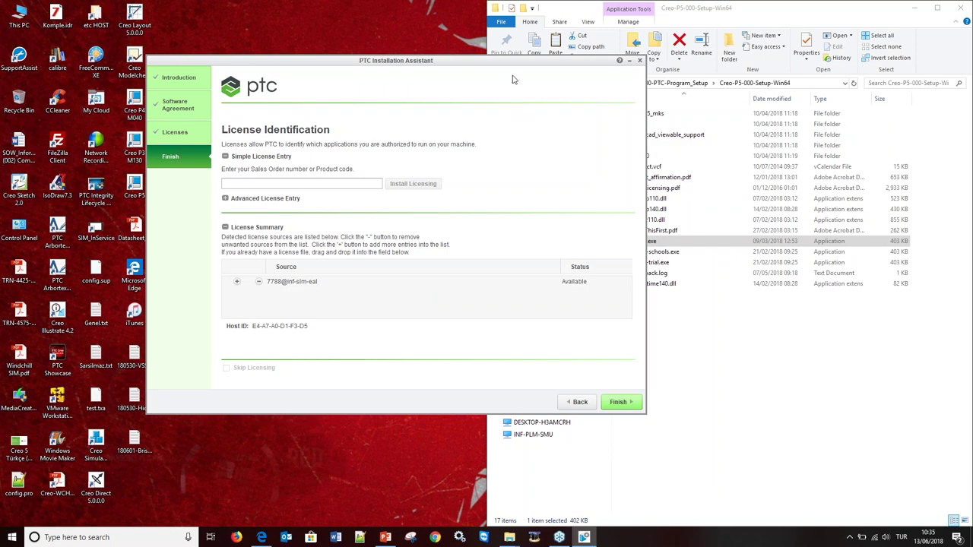
# Step: Place the installer beside the Lisans folder and open the Creo_5_standard license file
pyautogui.moveTo(514, 62)
pyautogui.mouseDown()
pyautogui.moveTo(386, 62)
pyautogui.moveTo(394, 58)
pyautogui.mouseUp()
pyautogui.moveTo(486, 429); pyautogui.dragTo(645, 423)
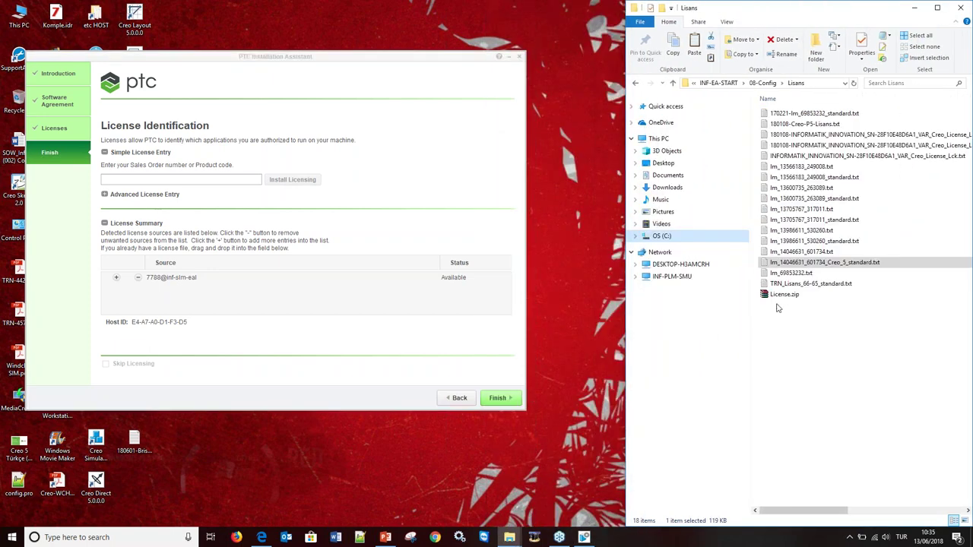
pyautogui.doubleClick(849, 263)
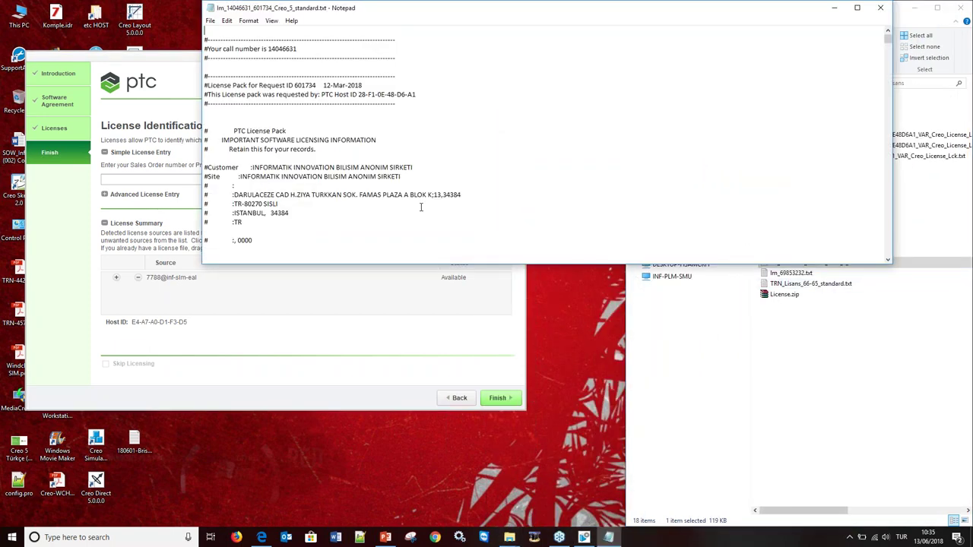
# Step: Find and select the license file's PTC Host ID, then close Notepad
pyautogui.scroll(-2, 416, 184)
pyautogui.scroll(-1, 416, 184)
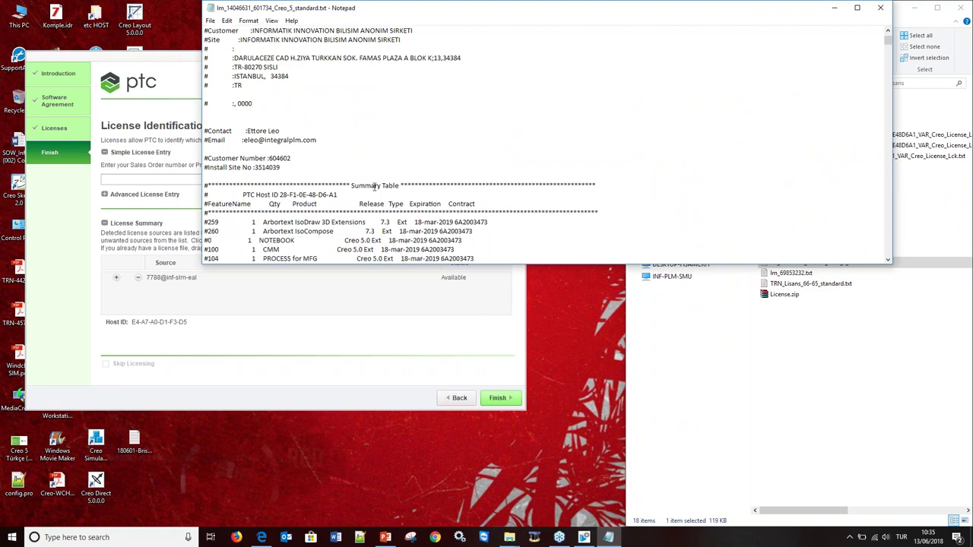
pyautogui.moveTo(338, 194); pyautogui.dragTo(280, 195)
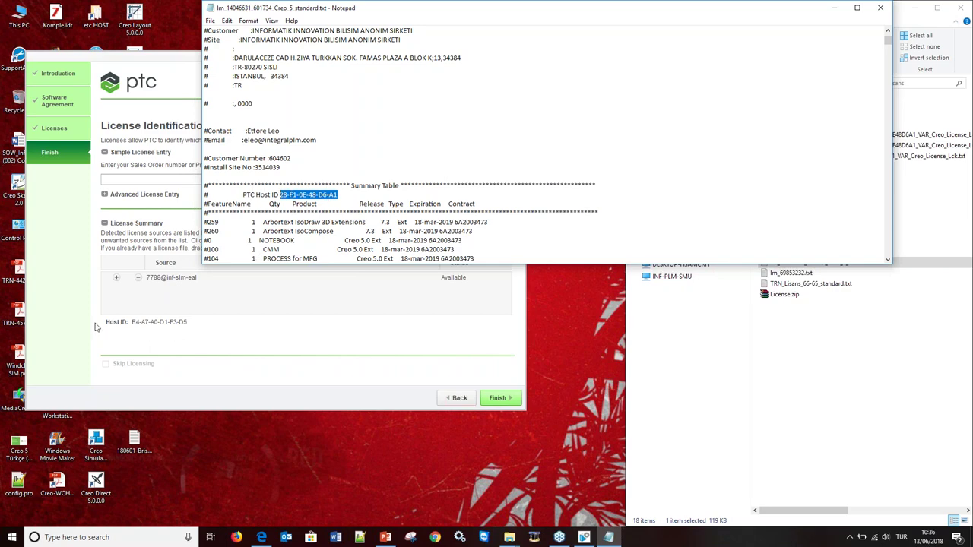
pyautogui.click(880, 8)
# Step: Remove the existing license source entry, briefly opening and cancelling the license file browser
pyautogui.click(372, 339)
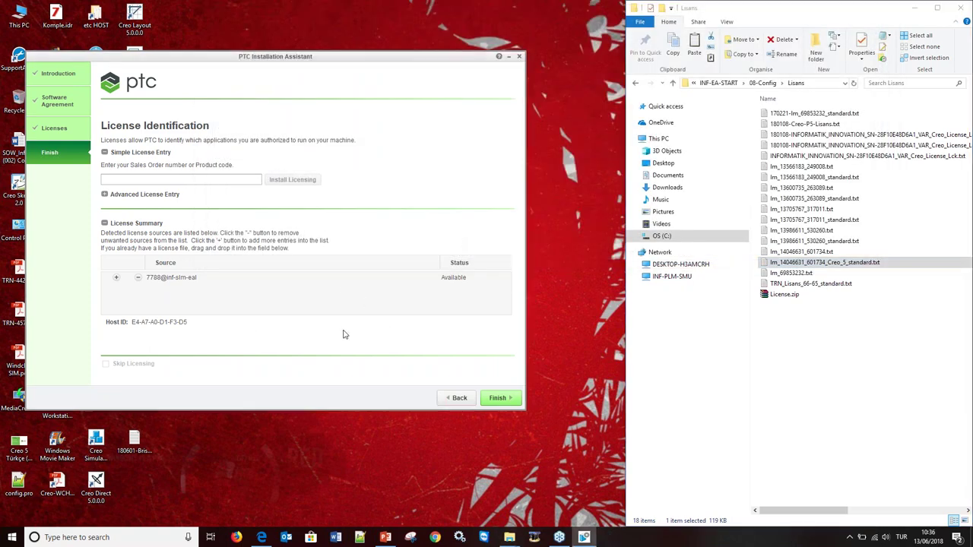
pyautogui.click(138, 278)
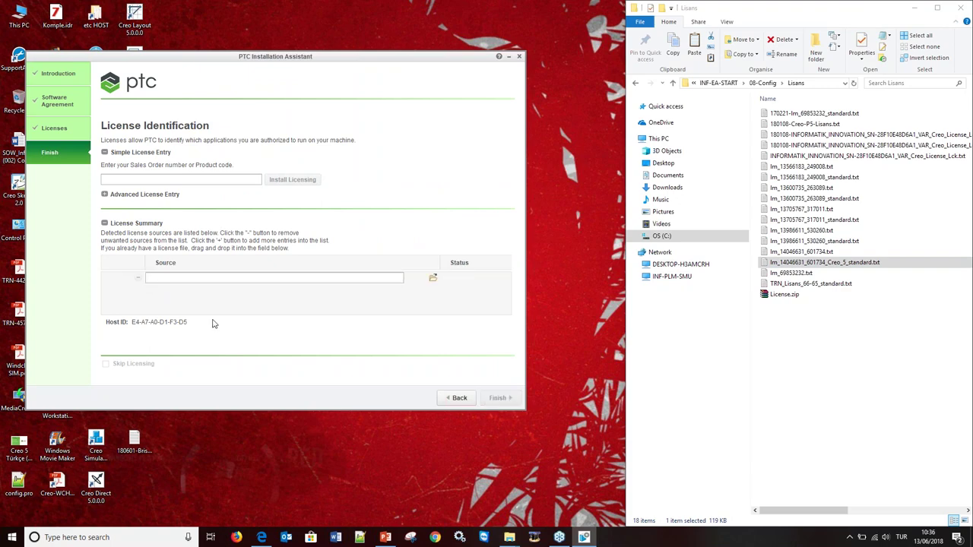
pyautogui.click(830, 330)
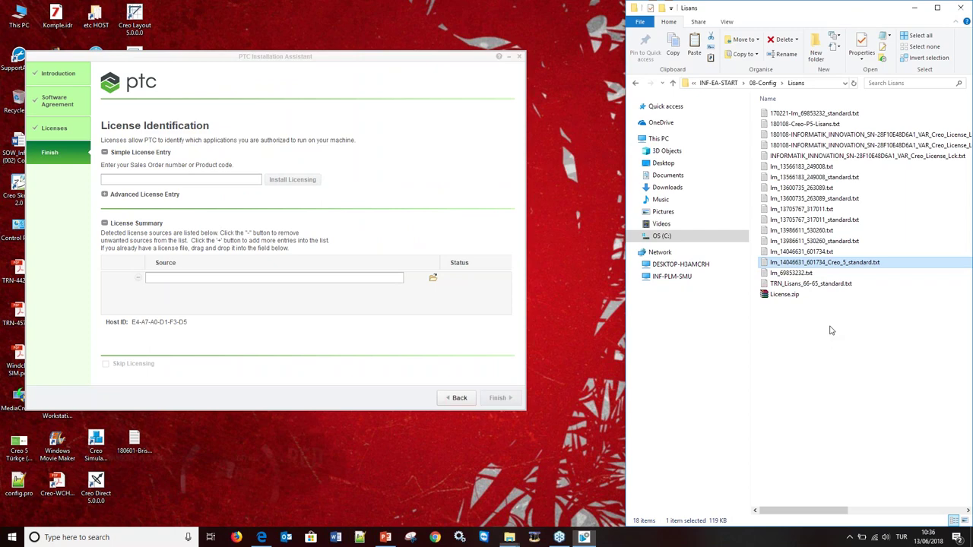
pyautogui.click(432, 278)
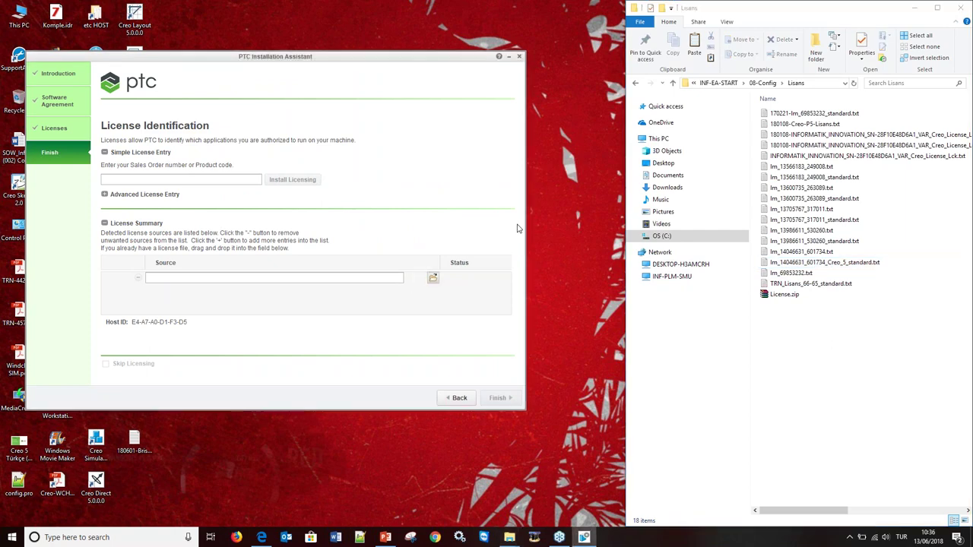
pyautogui.click(432, 279)
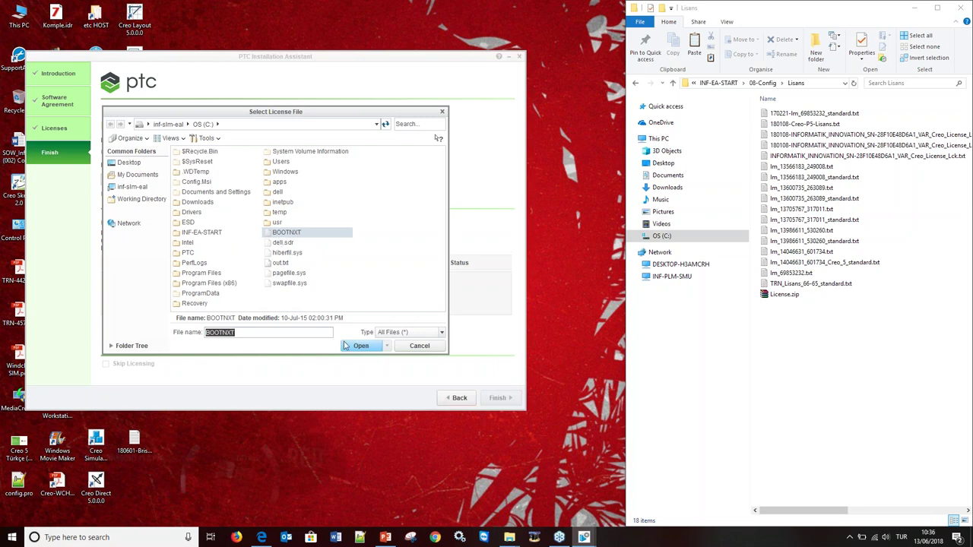
pyautogui.click(428, 346)
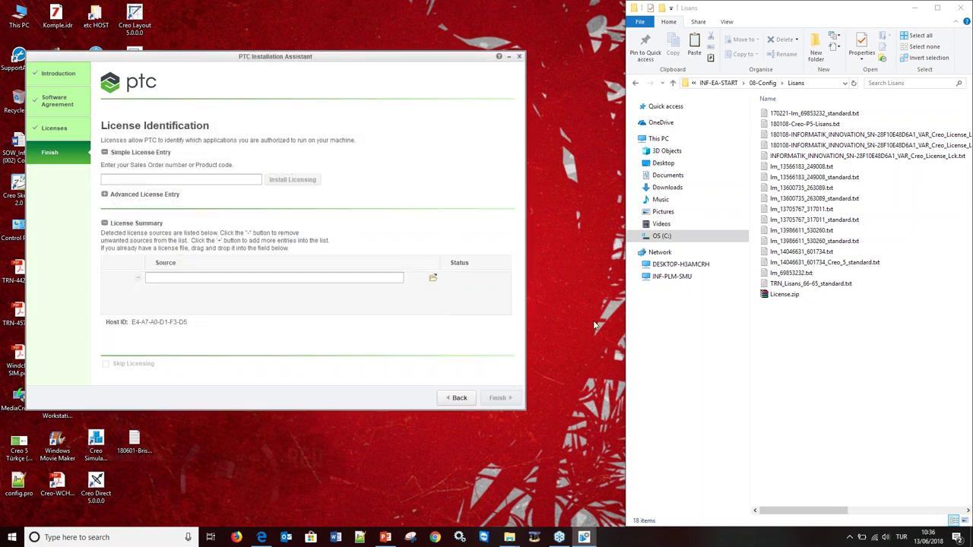
# Step: Drag lm_14046631_601734_Creo_5_standard.txt into the Source field as the license source
pyautogui.click(852, 263)
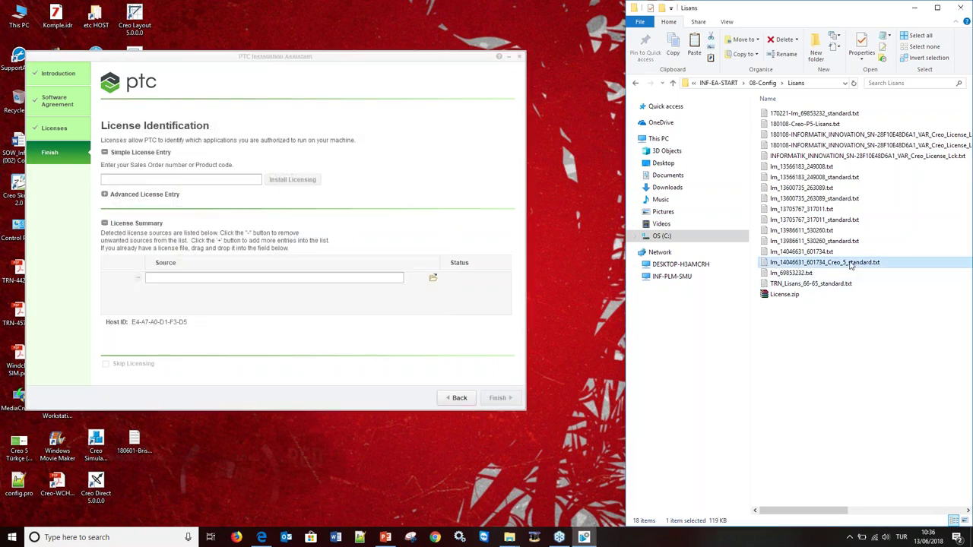
pyautogui.moveTo(796, 265); pyautogui.dragTo(346, 281)
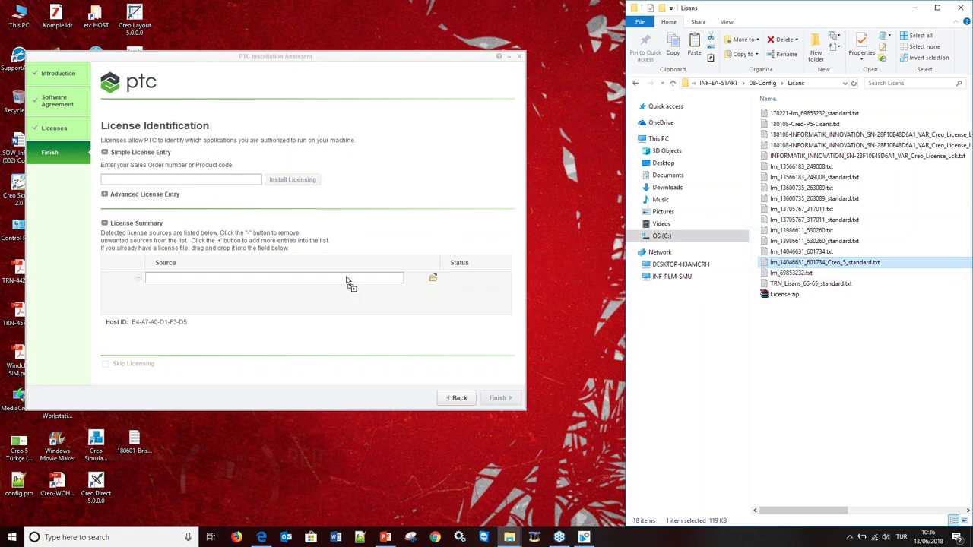
pyautogui.moveTo(346, 281); pyautogui.dragTo(357, 279)
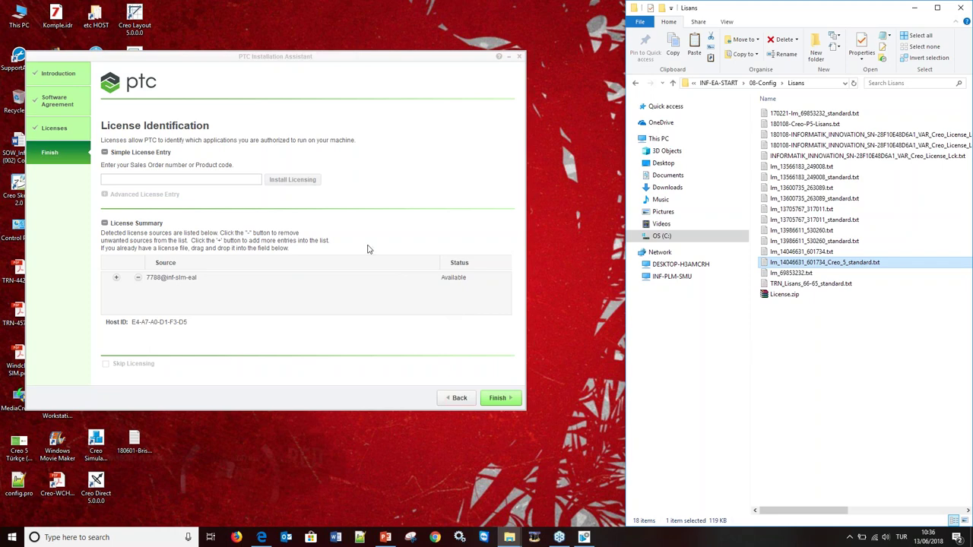
# Step: Return from License Identification to the Software License Agreement page
pyautogui.click(236, 184)
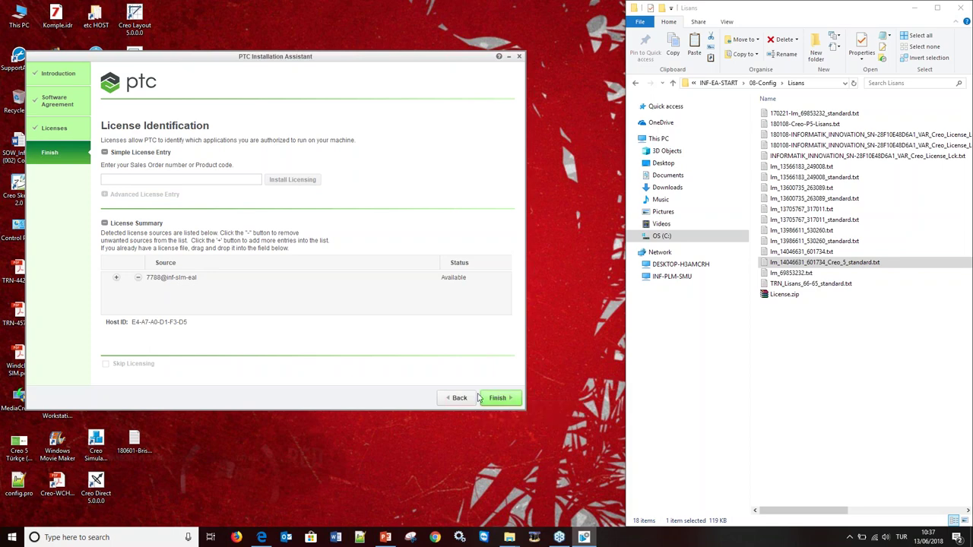
pyautogui.click(461, 401)
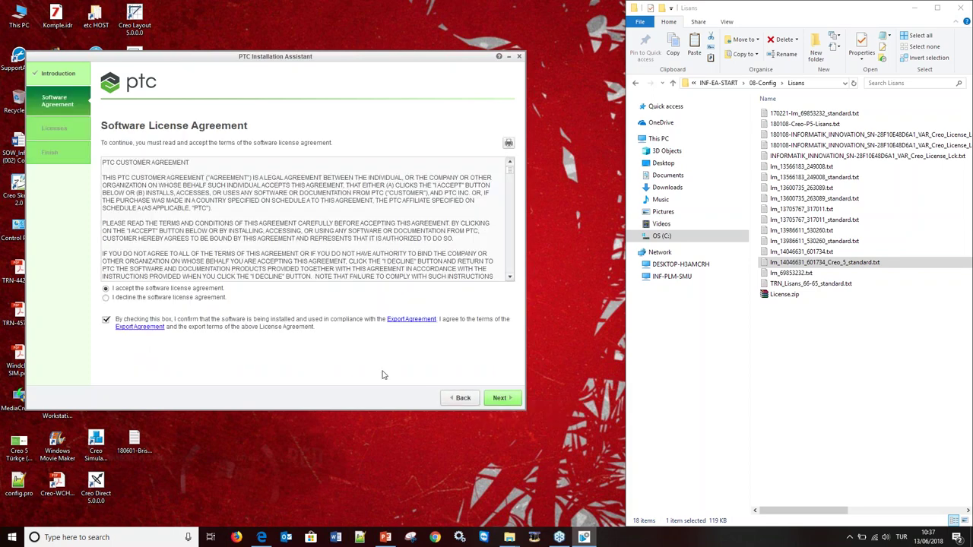
# Step: Return to the Welcome page and choose Install new software
pyautogui.click(455, 399)
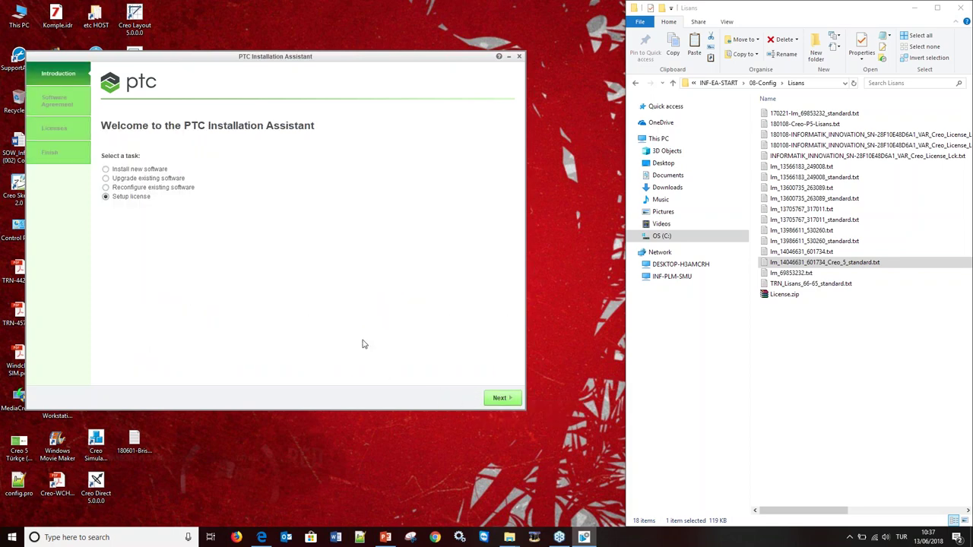
pyautogui.click(133, 170)
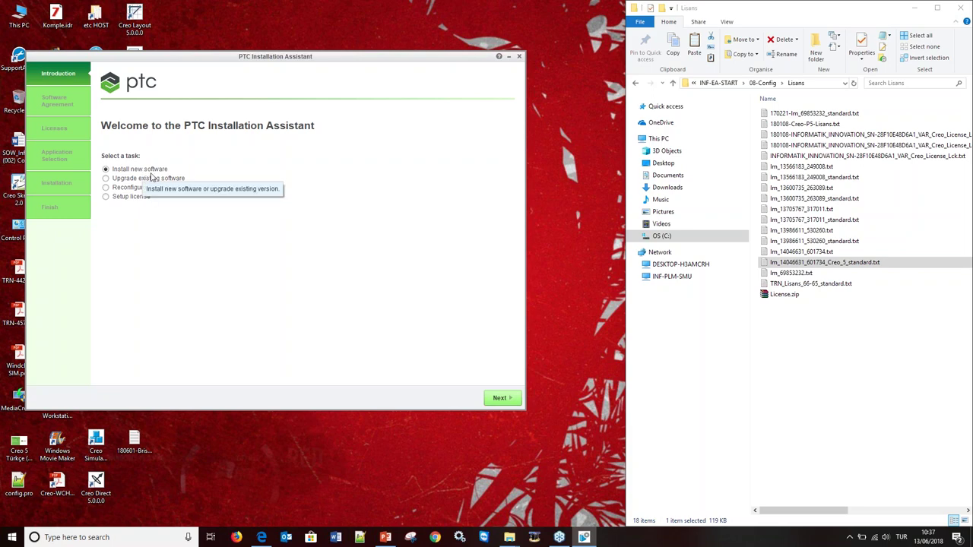
# Step: Advance past the Welcome and Software License Agreement pages back to License Identification
pyautogui.click(500, 398)
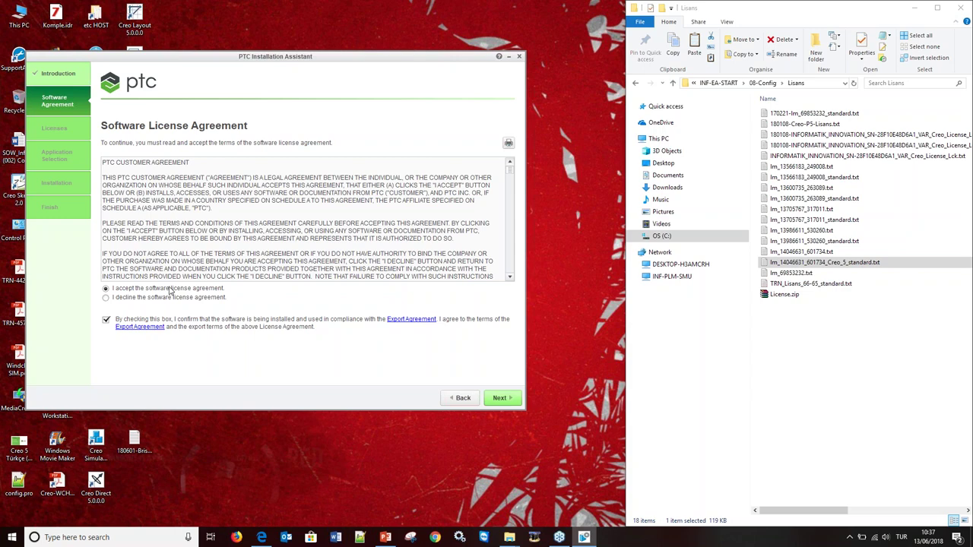
pyautogui.click(504, 398)
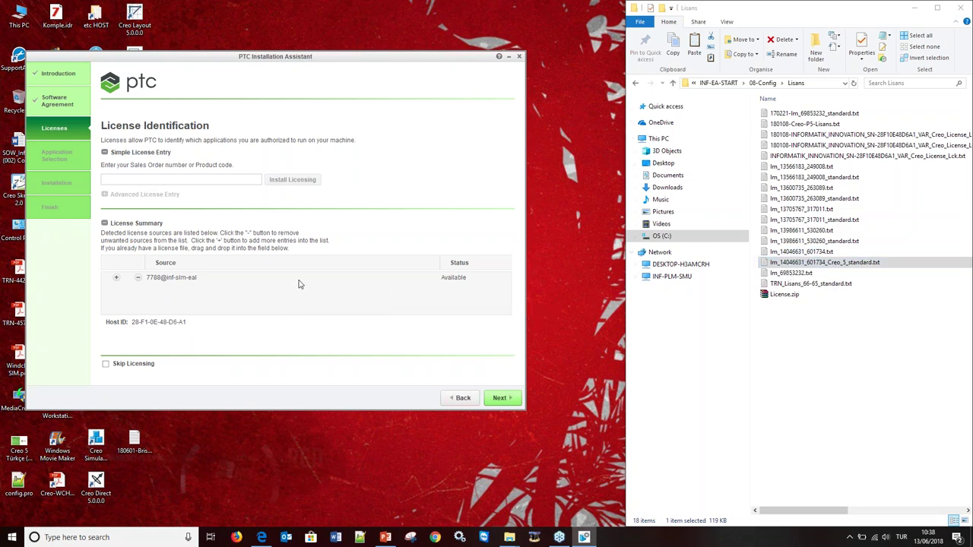
# Step: On Application Selection, browse the application list and uncheck Creo Distributed Services Manager
pyautogui.click(500, 400)
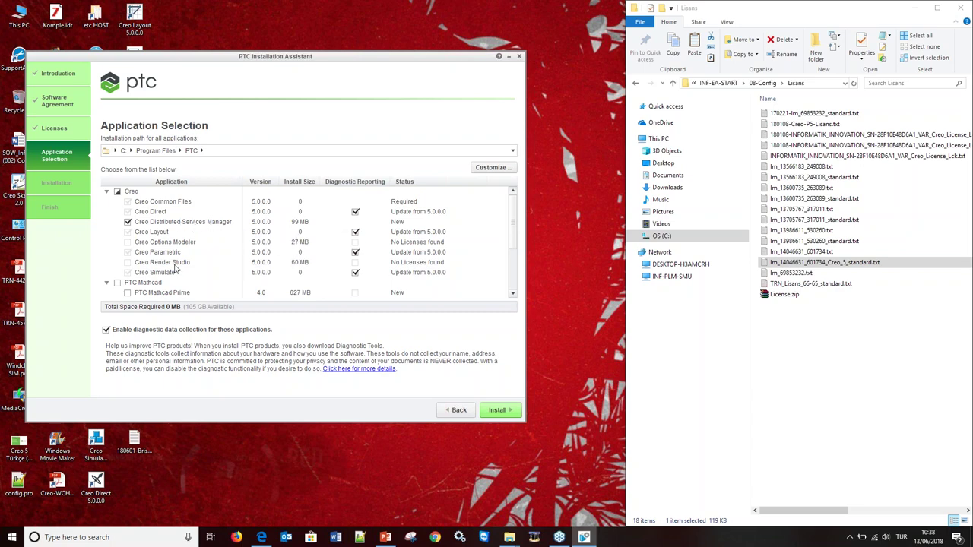
pyautogui.scroll(-1, 206, 223)
pyautogui.scroll(-2, 206, 224)
pyautogui.scroll(-1, 176, 238)
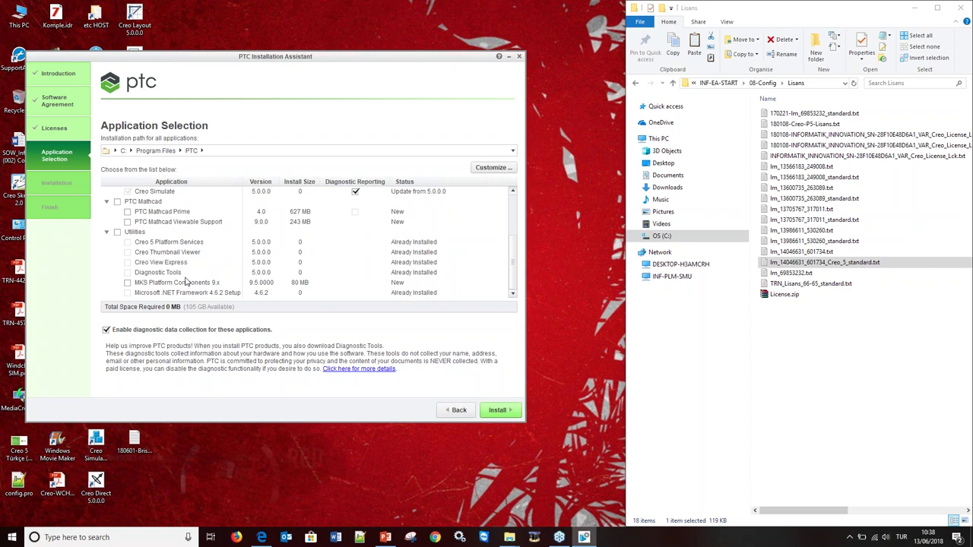
pyautogui.scroll(2, 203, 274)
pyautogui.scroll(1, 202, 273)
pyautogui.scroll(-3, 202, 274)
pyautogui.scroll(2, 202, 274)
pyautogui.scroll(1, 202, 270)
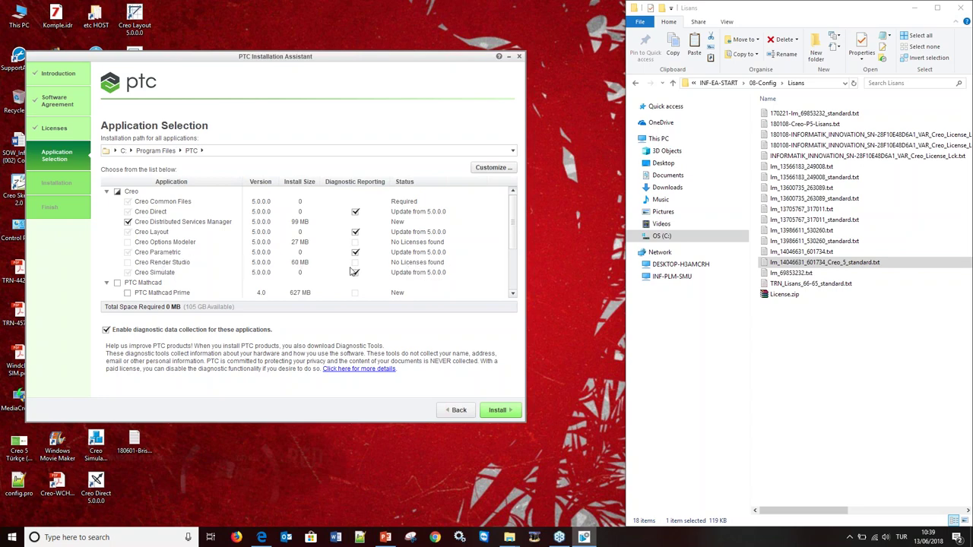
pyautogui.moveTo(183, 221)
pyautogui.click(134, 223)
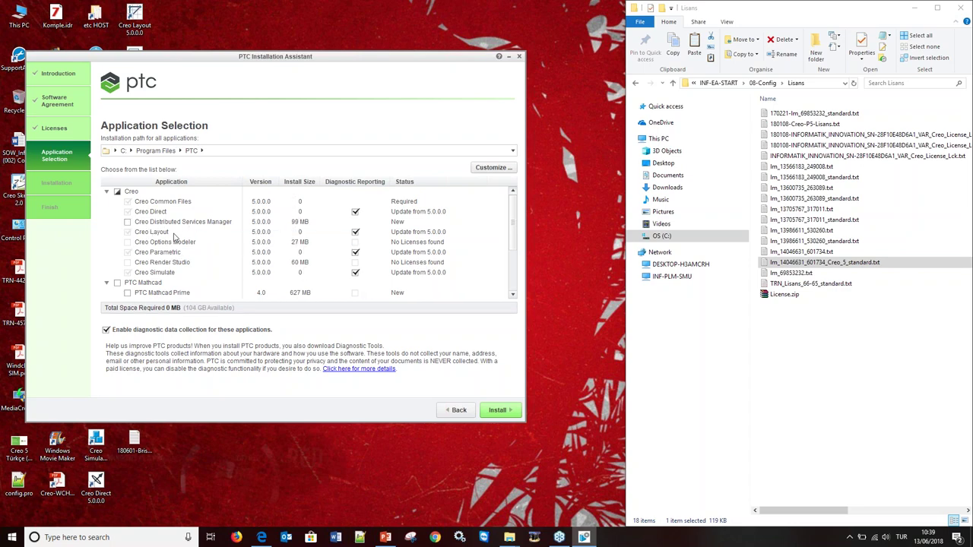
pyautogui.click(128, 223)
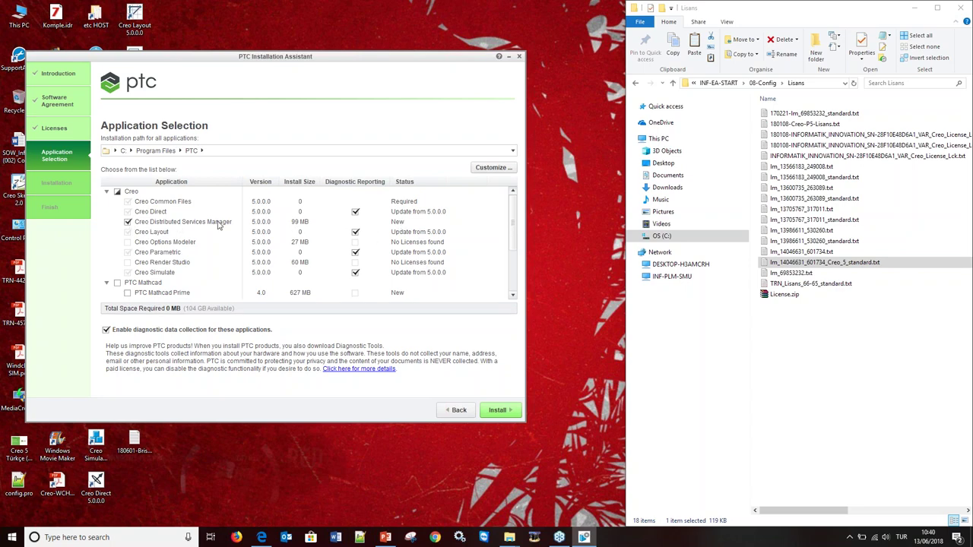
pyautogui.click(132, 223)
# Step: Open the custom application settings and browse Creo Parametric's application features
pyautogui.click(486, 169)
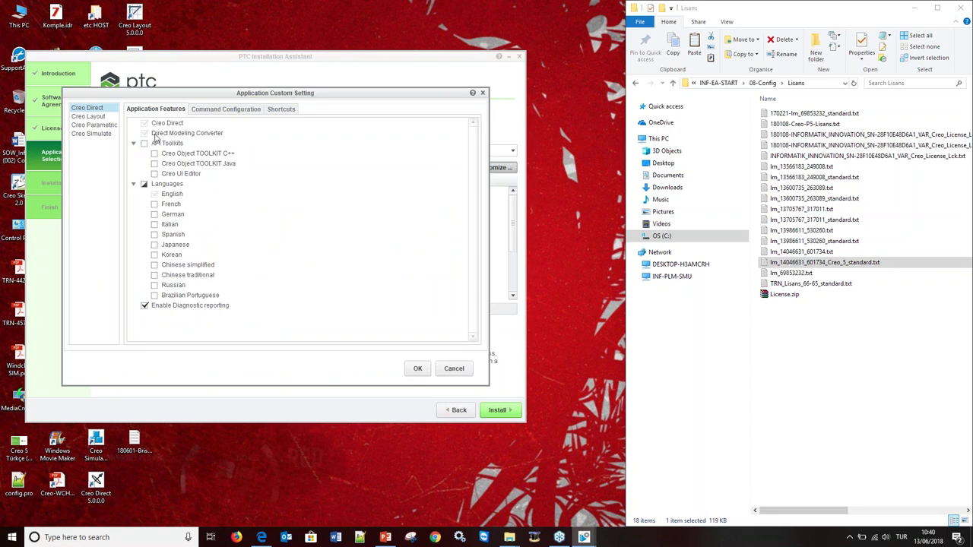
pyautogui.click(103, 125)
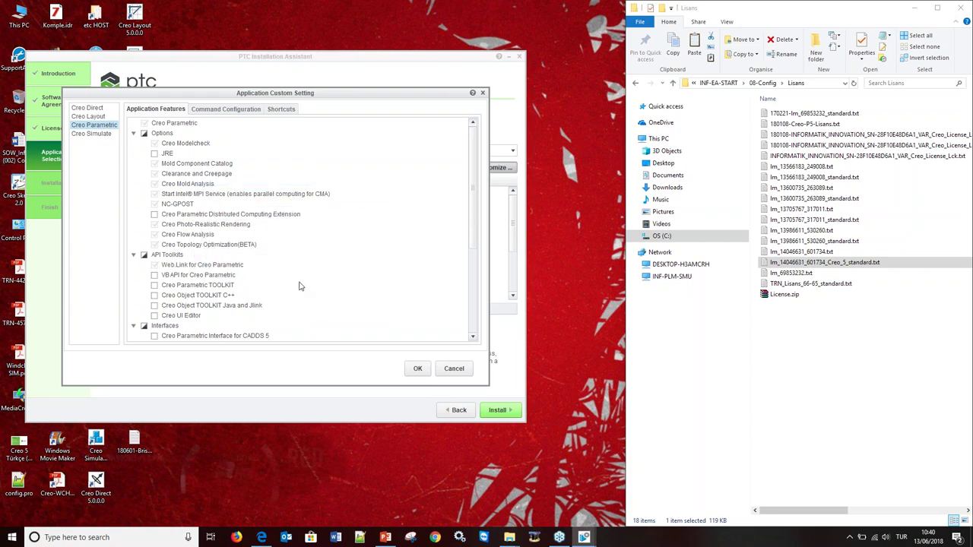
pyautogui.scroll(-1, 240, 282)
pyautogui.scroll(-2, 240, 282)
pyautogui.scroll(-1, 240, 282)
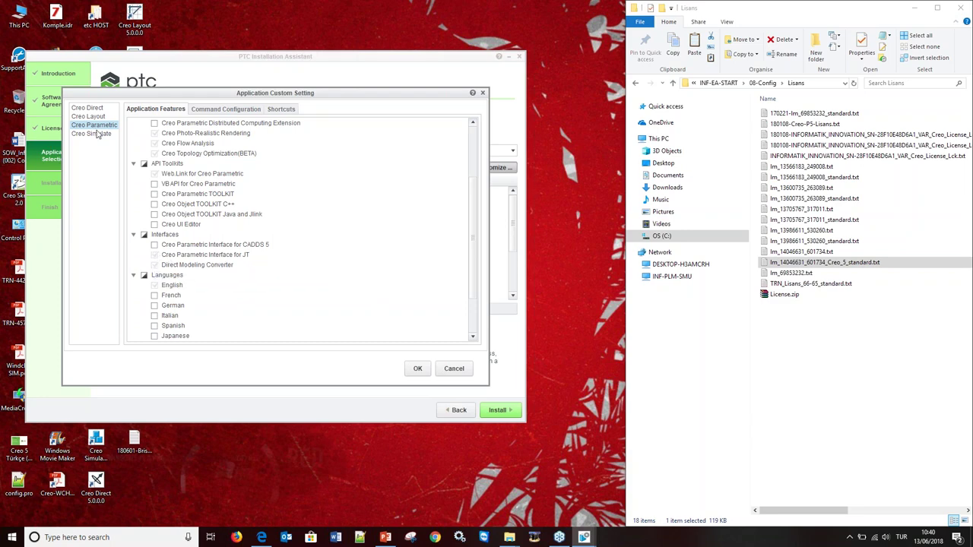
# Step: Compare Creo Direct's features, then review Creo Parametric's feature options again
pyautogui.click(88, 107)
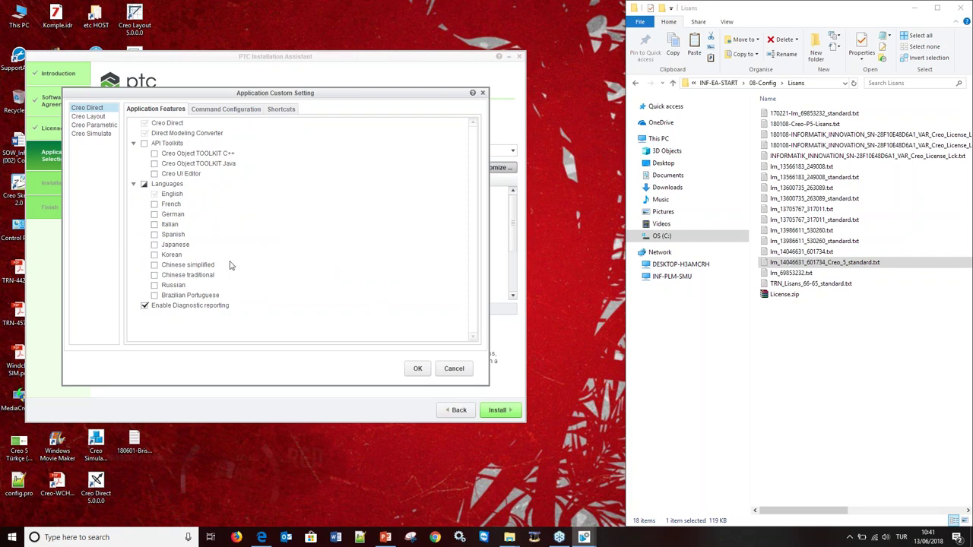
pyautogui.click(95, 128)
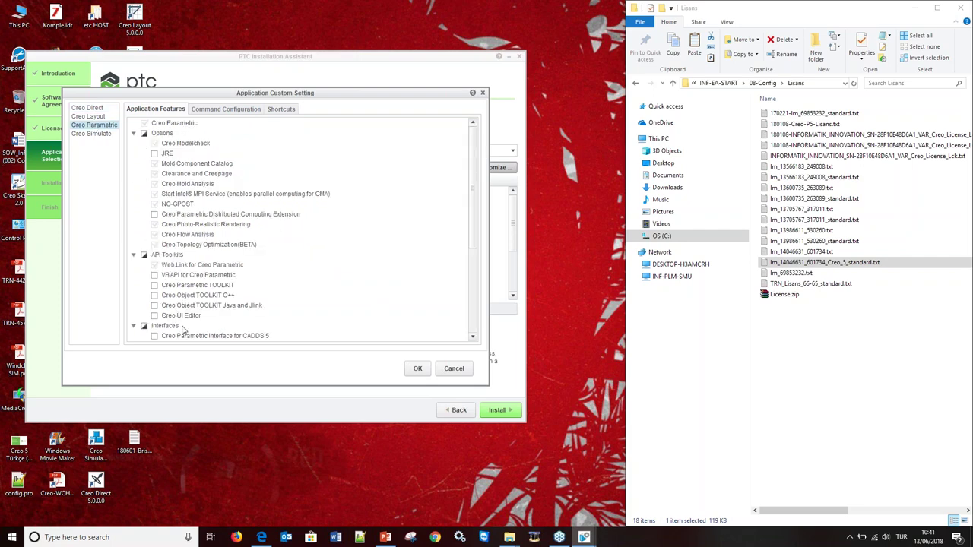
pyautogui.scroll(-3, 186, 327)
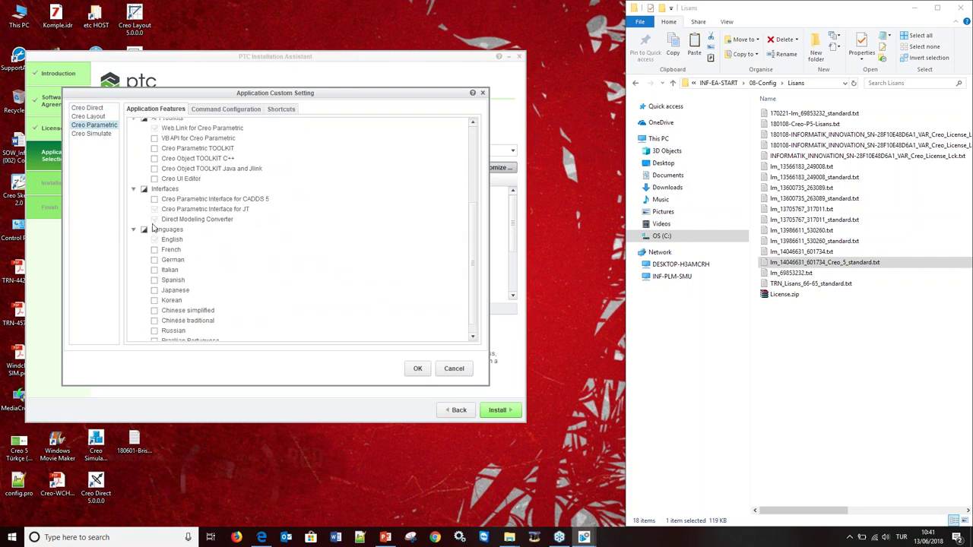
pyautogui.scroll(-1, 224, 237)
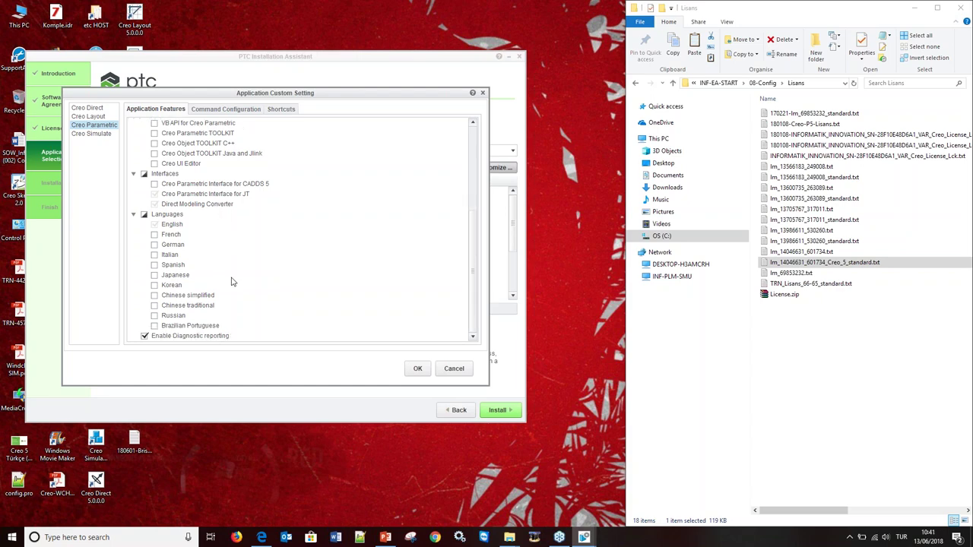
pyautogui.scroll(2, 343, 275)
pyautogui.scroll(2, 343, 275)
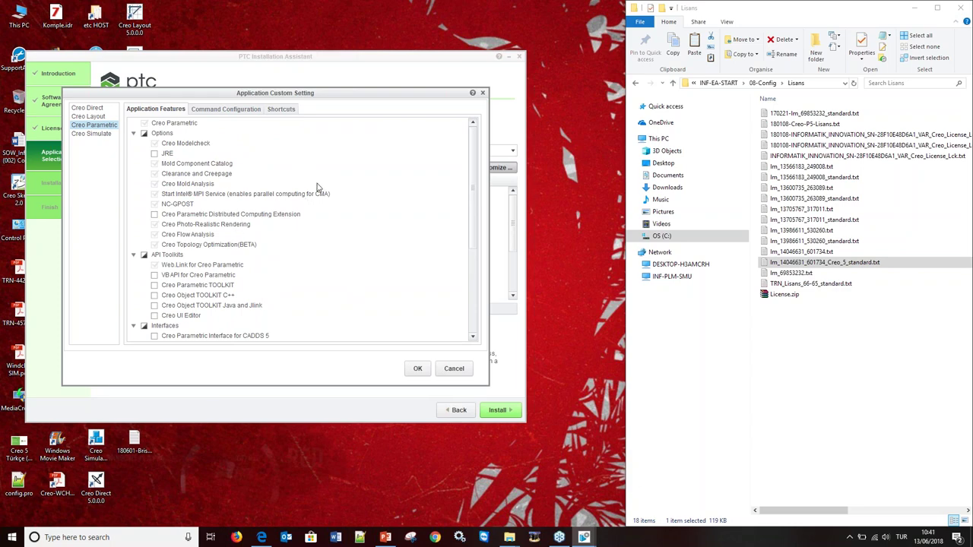
# Step: View Creo Parametric's Drafting and parametric command configurations
pyautogui.click(228, 111)
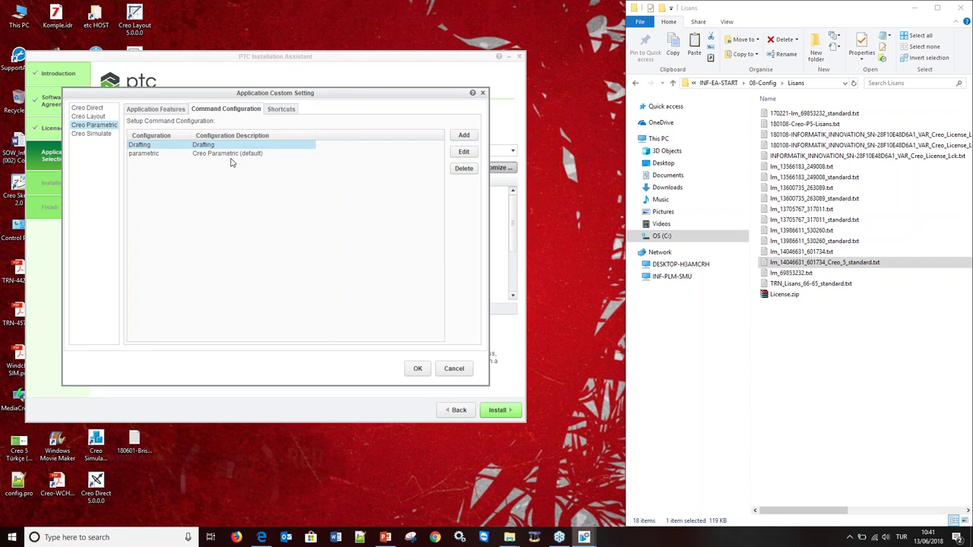
pyautogui.click(964, 23)
# Step: Add a new command configuration and name it 'Creo P5 Webinar'
pyautogui.click(463, 135)
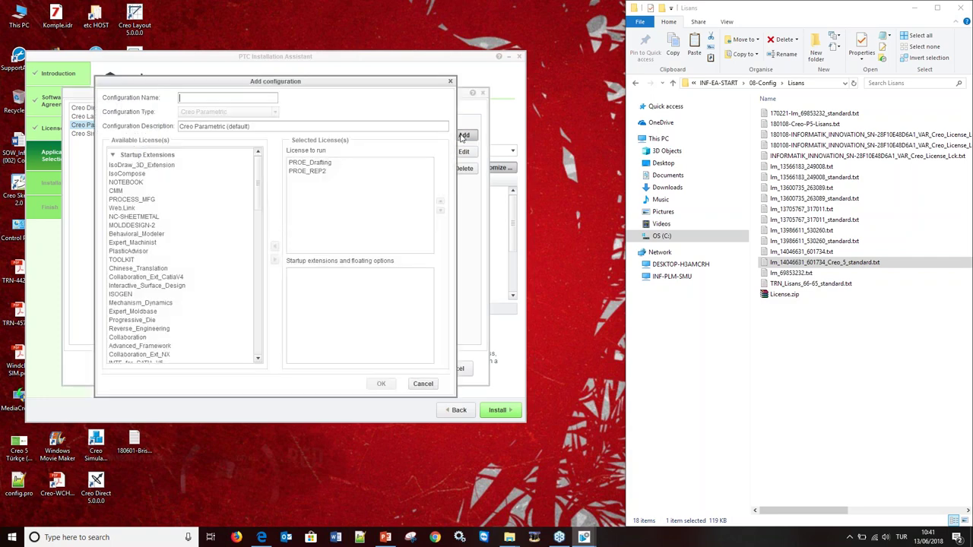
pyautogui.moveTo(362, 82); pyautogui.dragTo(560, 157)
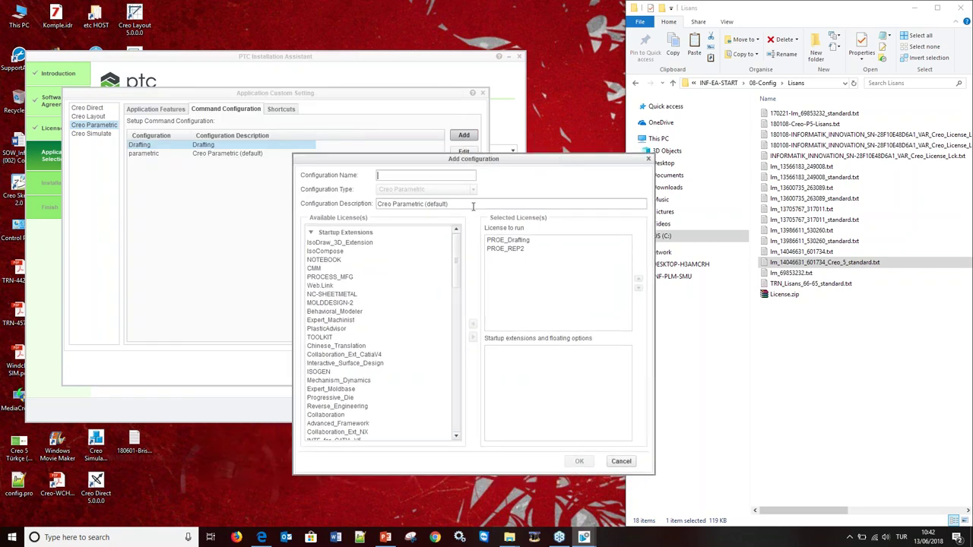
pyautogui.moveTo(472, 206); pyautogui.dragTo(351, 202)
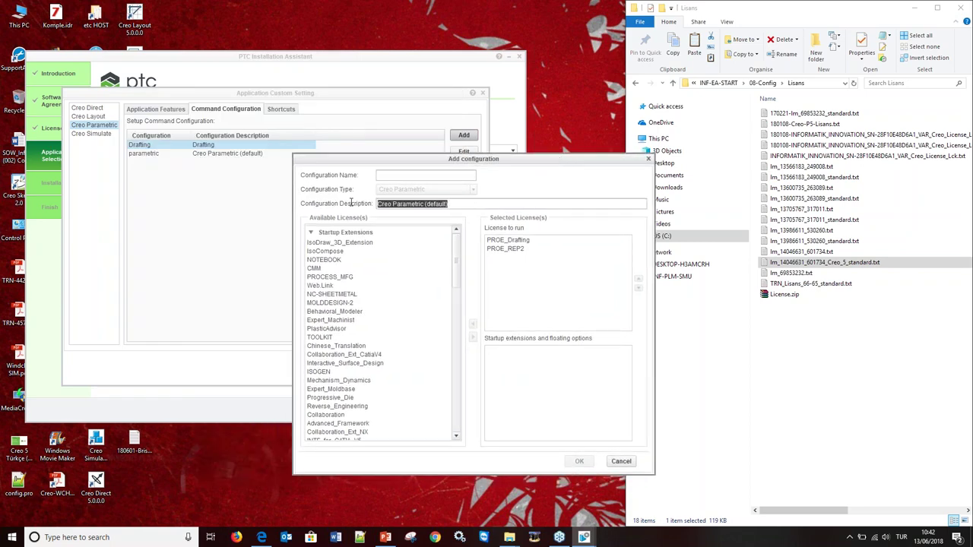
pyautogui.click(393, 174)
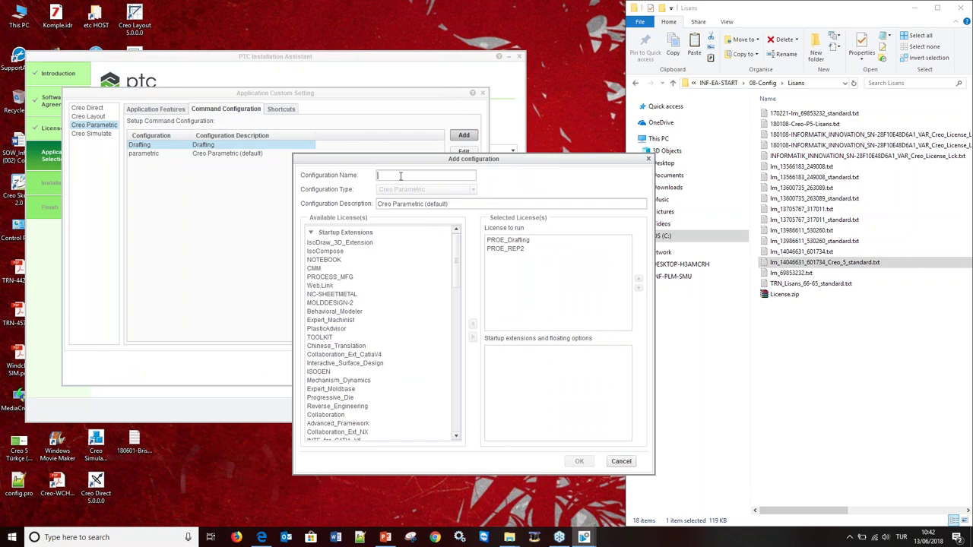
pyautogui.moveTo(458, 203); pyautogui.dragTo(341, 203)
pyautogui.hotkey('ctrl', 'c')
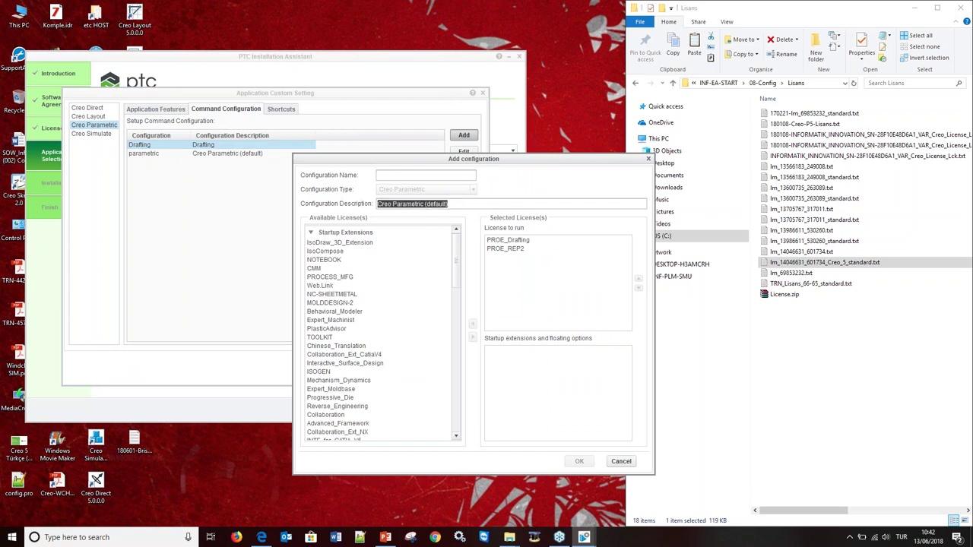
pyautogui.click(401, 176)
pyautogui.hotkey('ctrl', 'v')
pyautogui.press('BackSpace')
pyautogui.press('BackSpace')
pyautogui.press('BackSpace')
pyautogui.press('BackSpace')
pyautogui.press('BackSpace')
pyautogui.press('BackSpace')
pyautogui.press('BackSpace')
pyautogui.press('BackSpace')
pyautogui.press('BackSpace')
pyautogui.press('BackSpace')
pyautogui.press('BackSpace')
pyautogui.press('BackSpace')
pyautogui.press('BackSpace')
pyautogui.press('BackSpace')
pyautogui.press('BackSpace')
pyautogui.write('5')
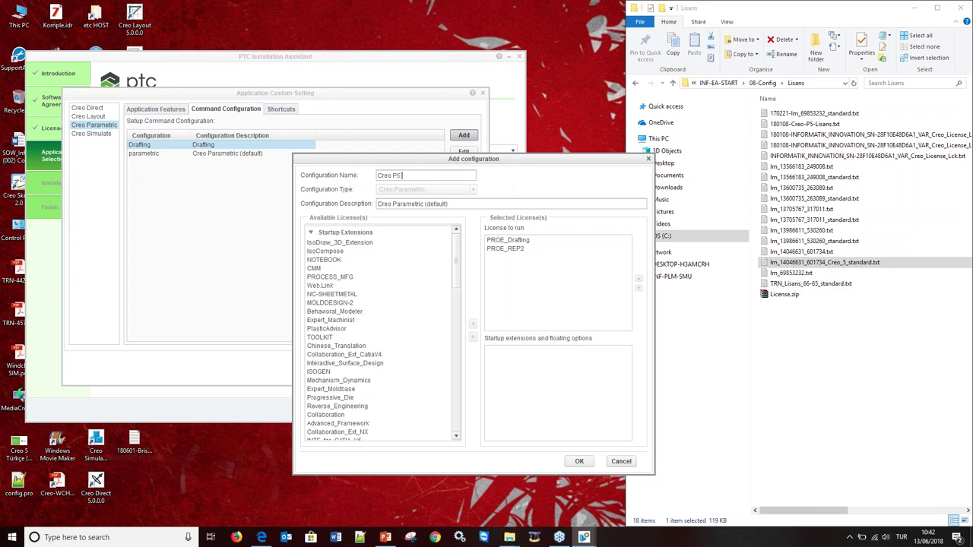
pyautogui.write(' Webinar')
# Step: Copy 'Creo P5 Webinar' into the configuration description, replacing the default text
pyautogui.moveTo(446, 175); pyautogui.dragTo(343, 177)
pyautogui.hotkey('ctrl', 'c')
pyautogui.moveTo(471, 206); pyautogui.dragTo(348, 206)
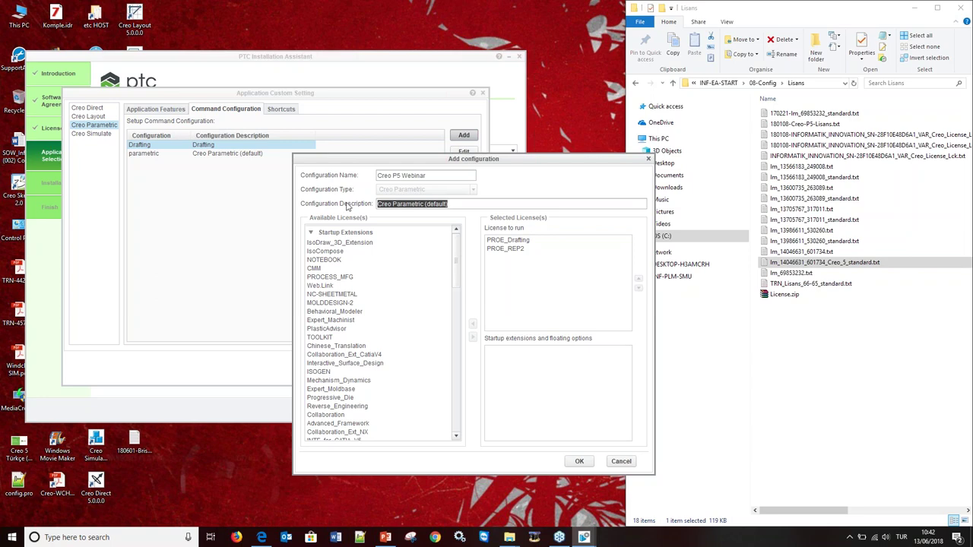
pyautogui.hotkey('ctrl', 'v')
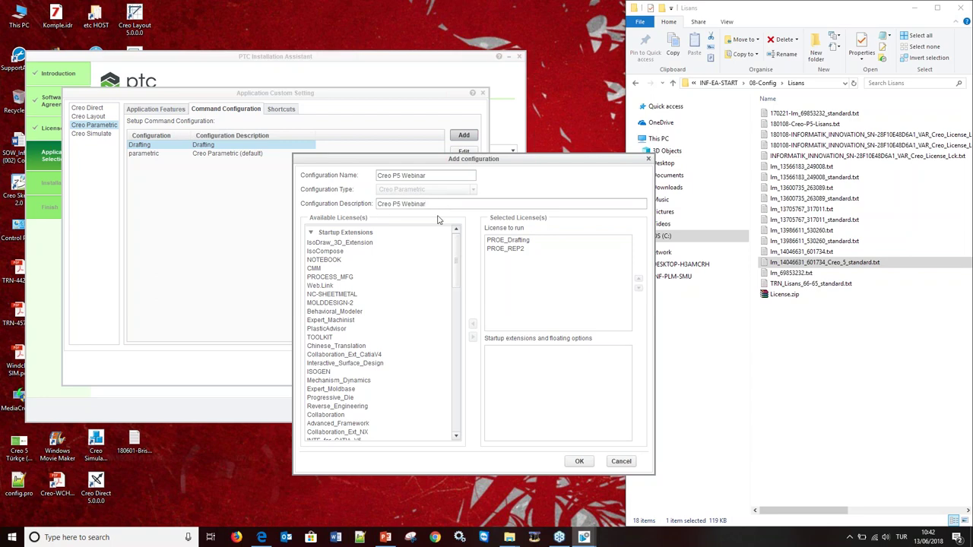
# Step: Remove PROE_Drafting from License to run, leaving PROE_REP2 as the only license
pyautogui.click(505, 241)
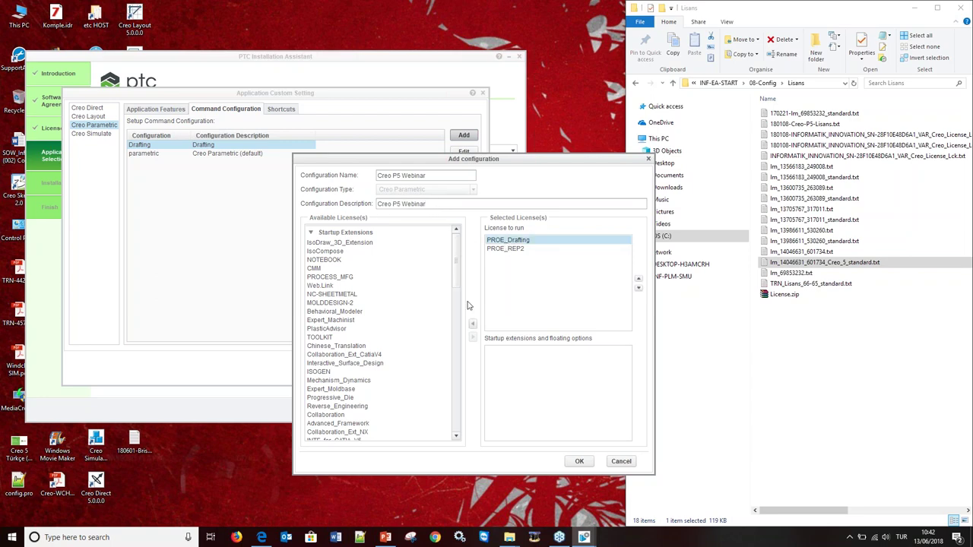
pyautogui.click(472, 323)
pyautogui.click(501, 241)
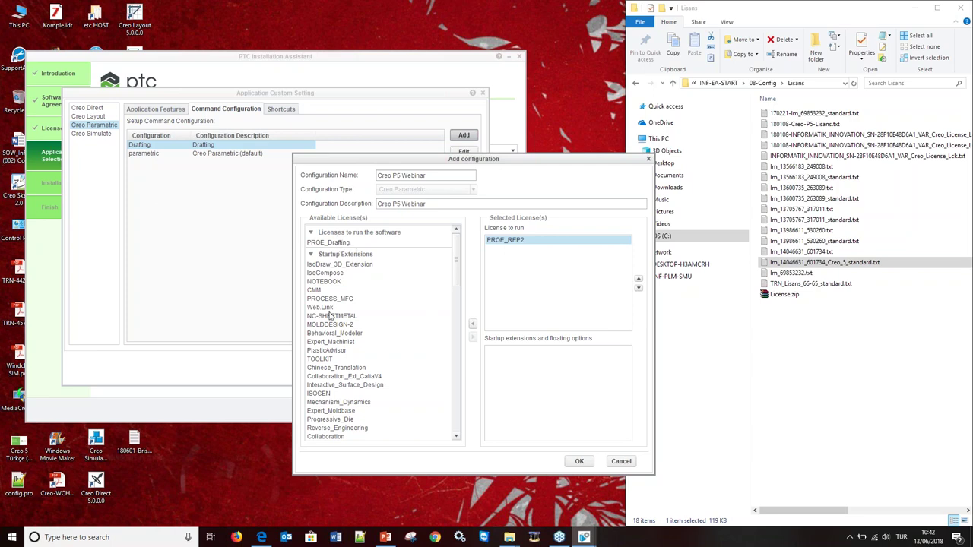
pyautogui.click(311, 257)
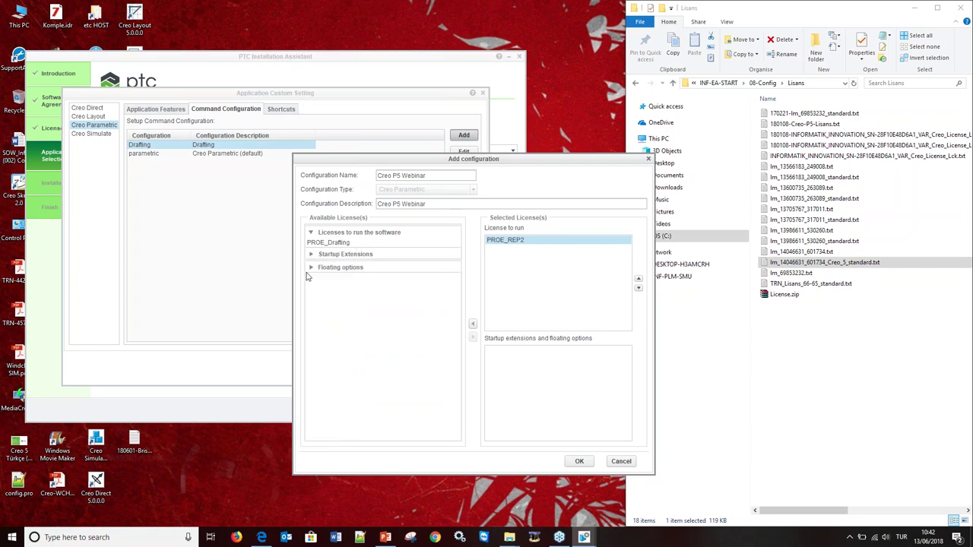
pyautogui.click(312, 233)
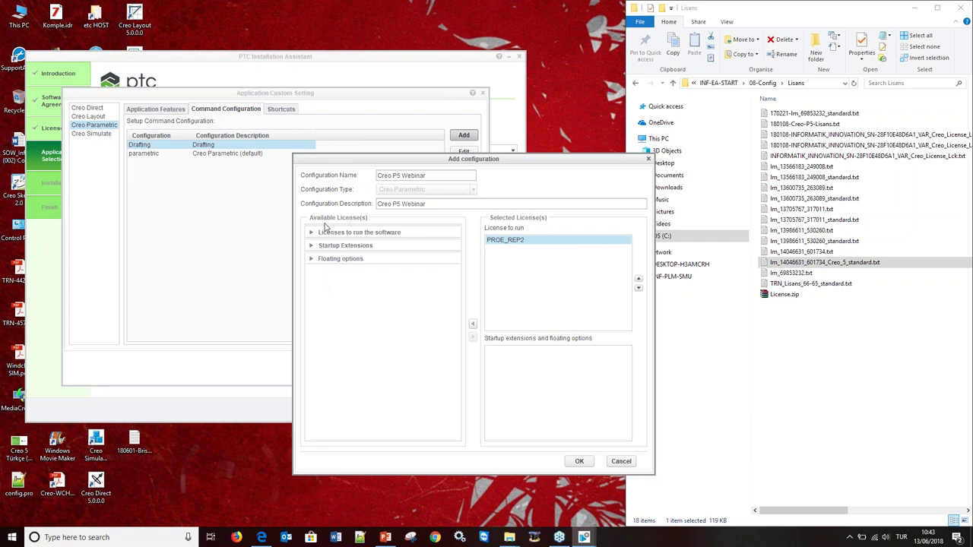
pyautogui.click(311, 233)
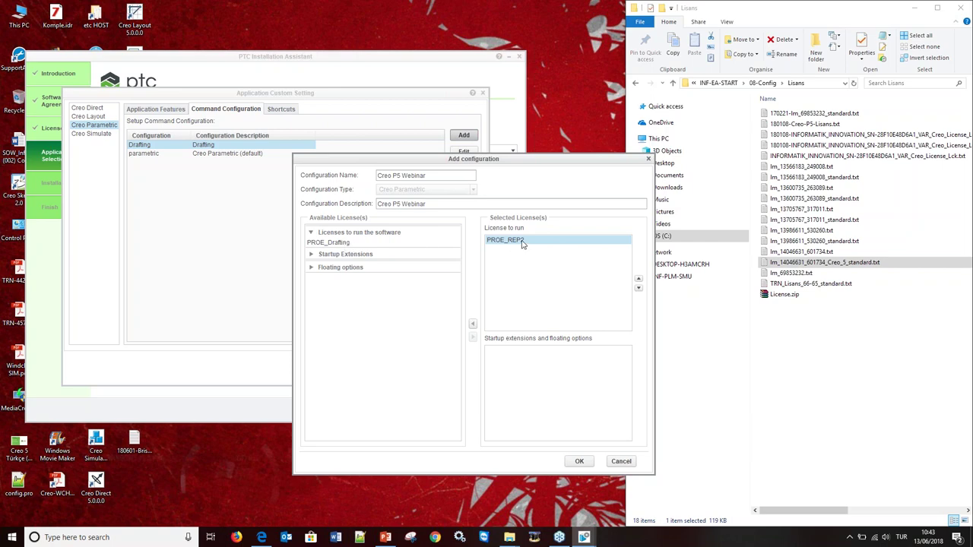
pyautogui.click(328, 244)
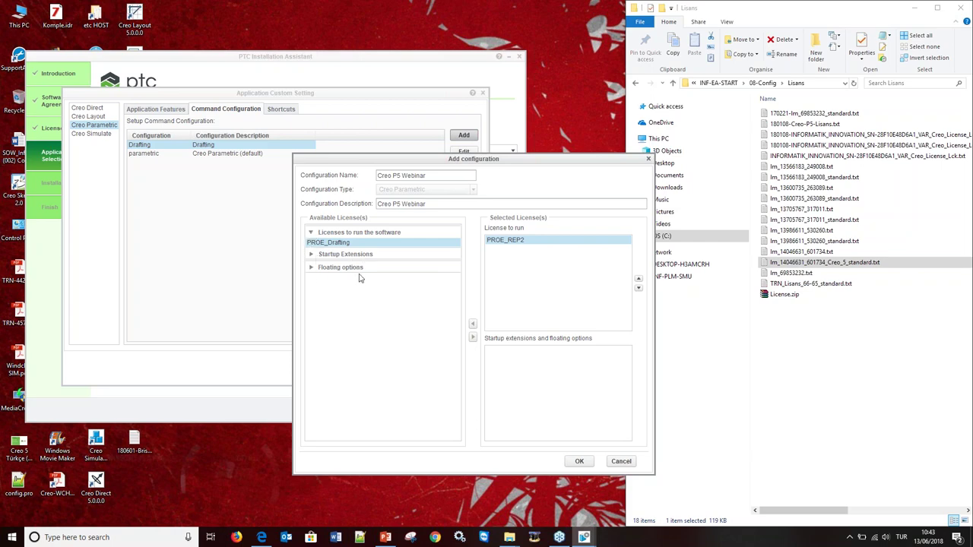
# Step: Expand Startup Extensions and browse entries such as NC-SHEETMETAL and Expert_Moldbase
pyautogui.click(311, 255)
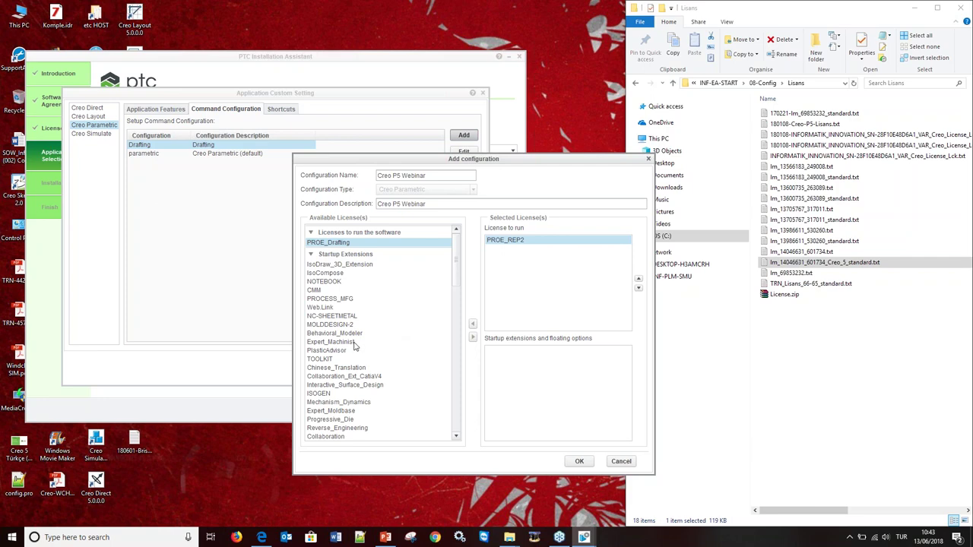
pyautogui.click(322, 325)
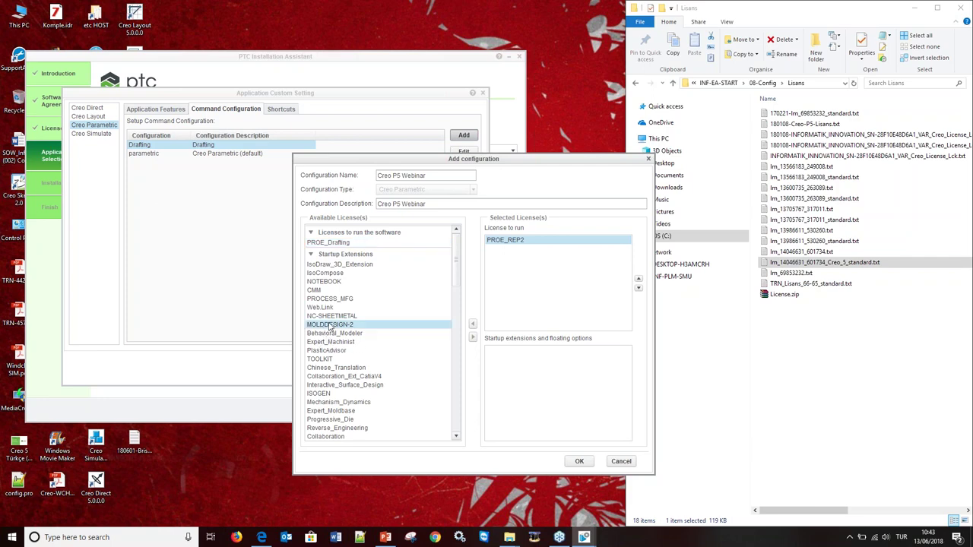
pyautogui.click(331, 317)
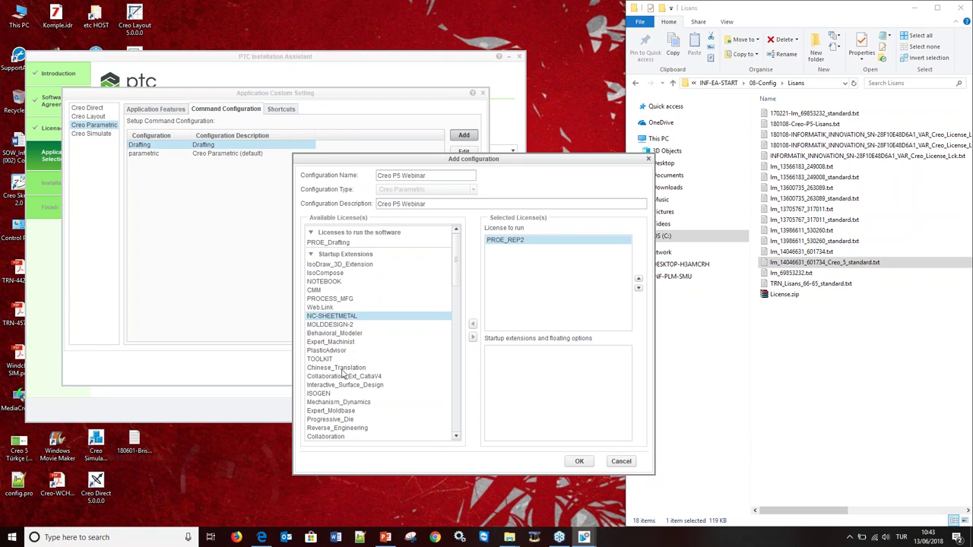
pyautogui.click(332, 419)
pyautogui.click(342, 410)
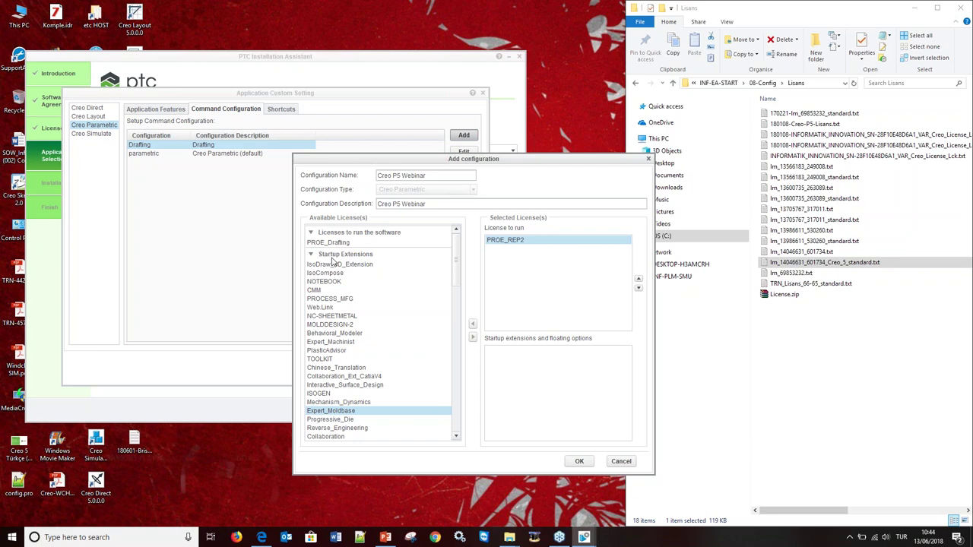
pyautogui.click(311, 254)
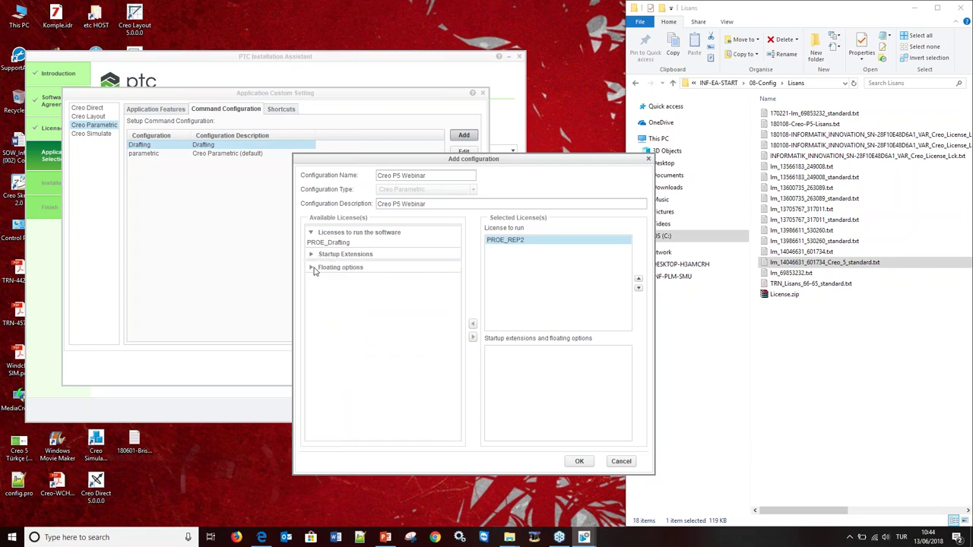
pyautogui.click(312, 268)
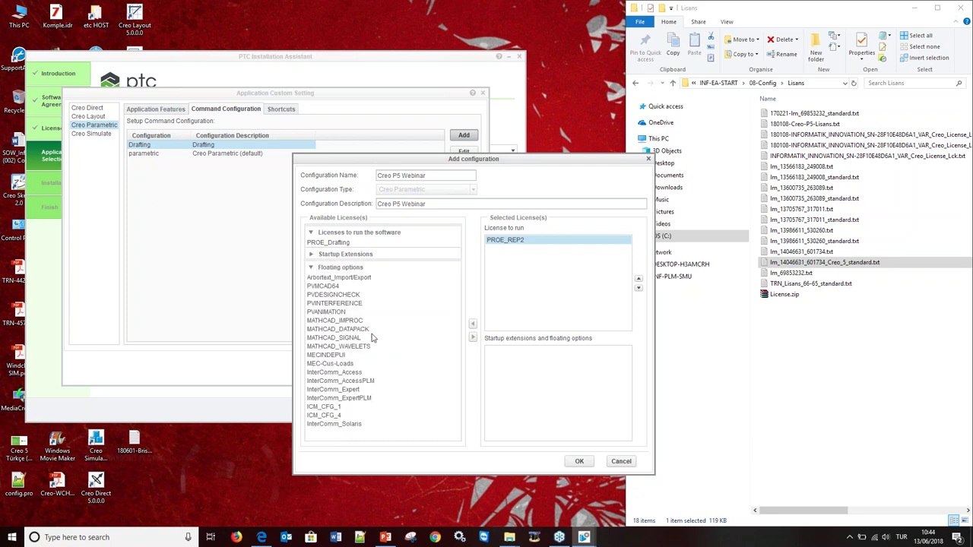
pyautogui.click(350, 322)
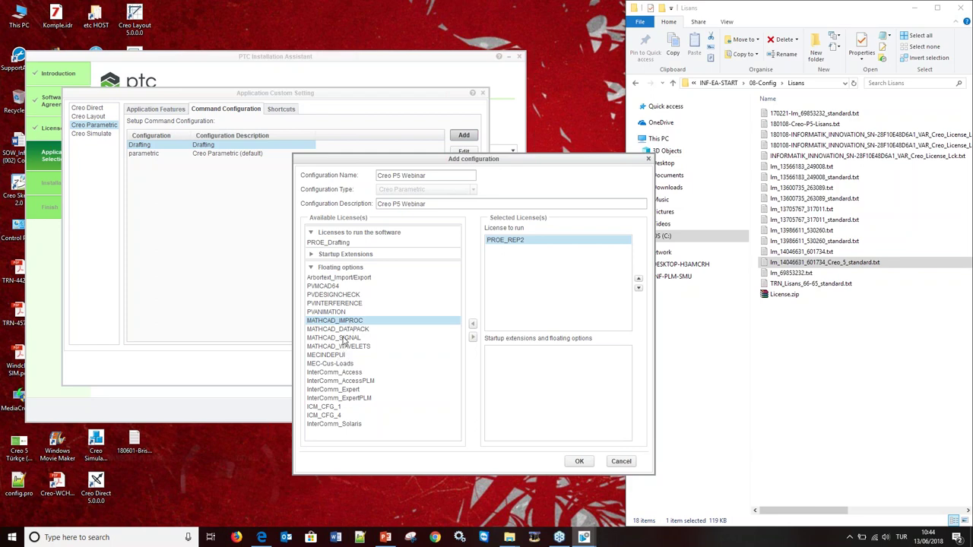
pyautogui.click(339, 296)
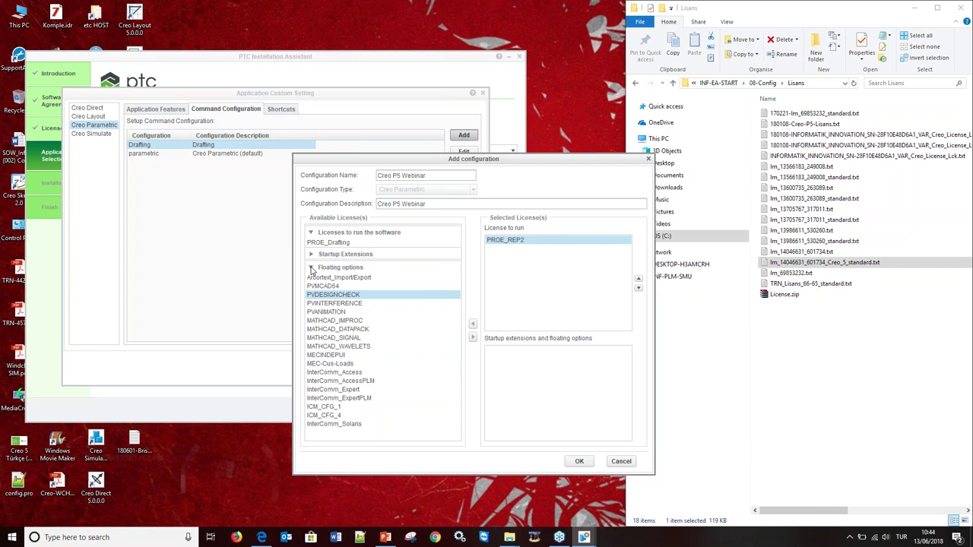
pyautogui.click(310, 268)
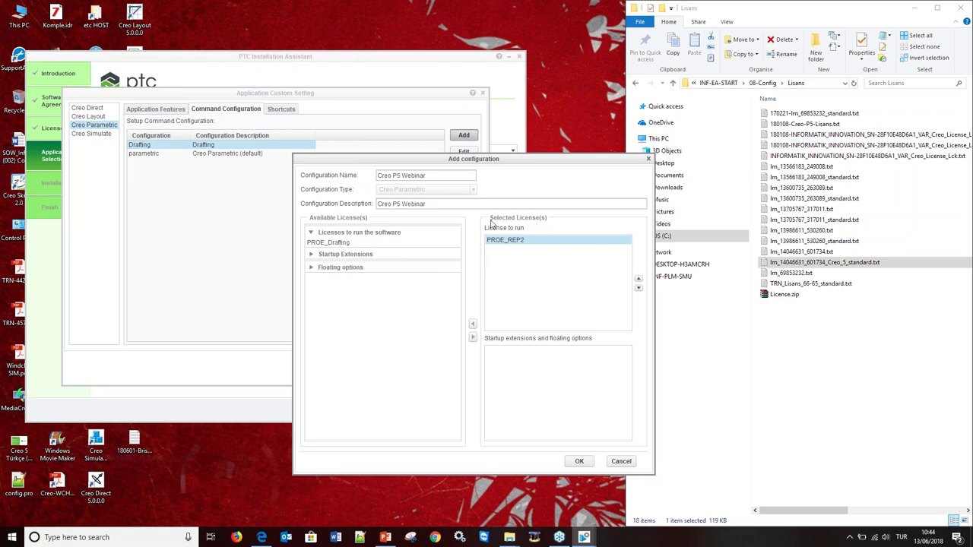
# Step: Add NC-SHEETMETAL, Mechanism_Dynamics and Advanced_Framework to the startup extensions
pyautogui.click(312, 255)
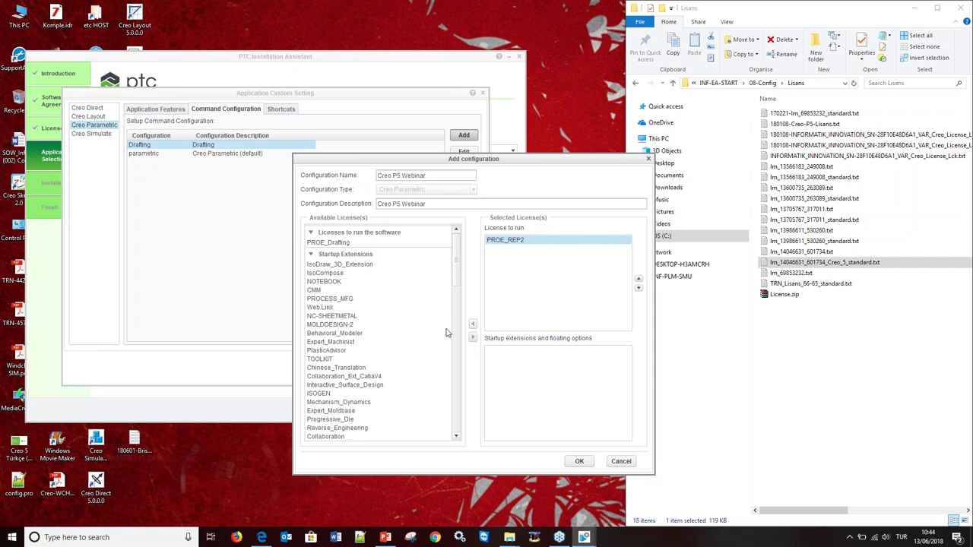
pyautogui.click(343, 317)
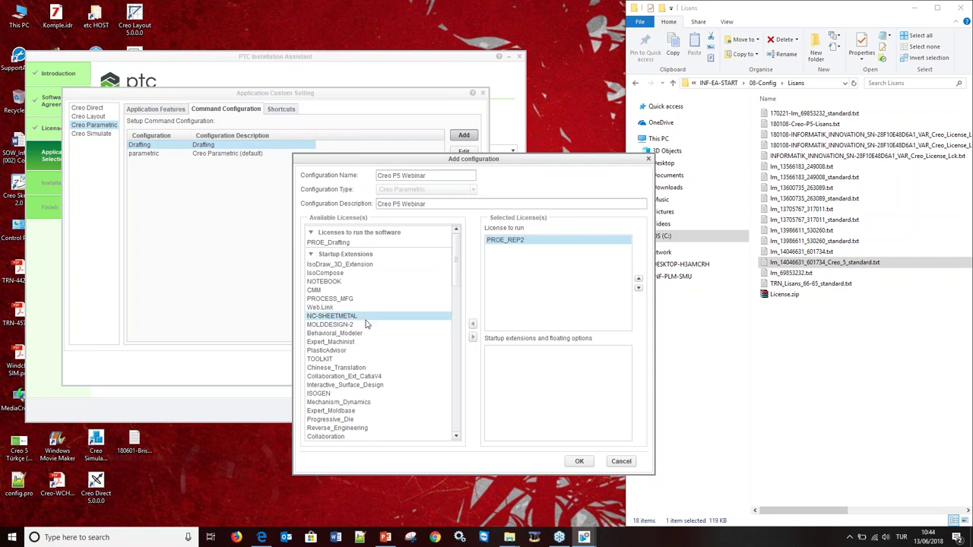
pyautogui.click(473, 338)
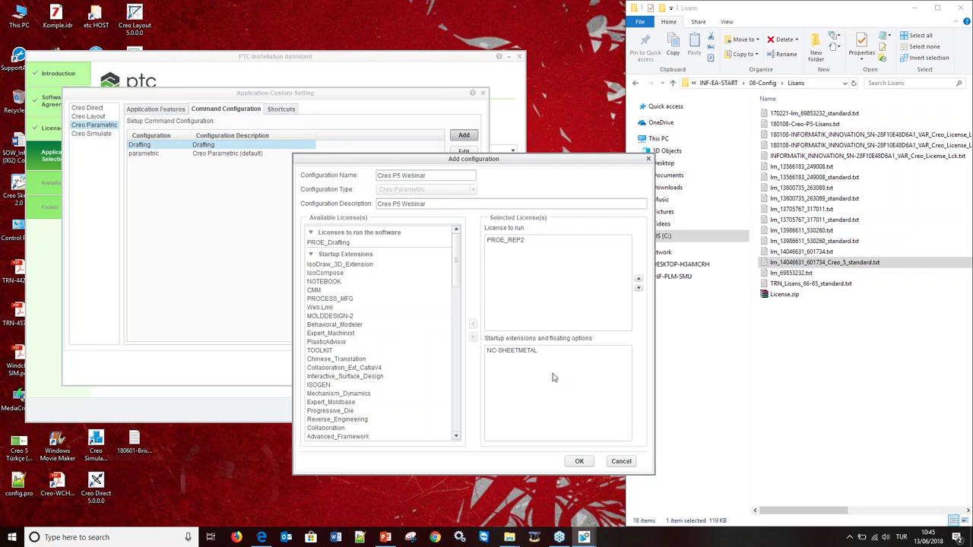
pyautogui.click(351, 393)
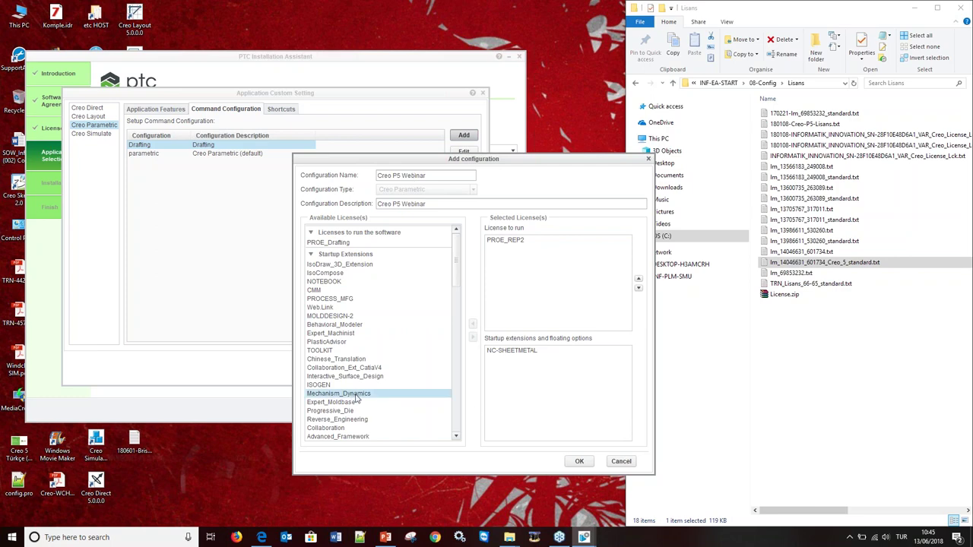
pyautogui.click(472, 337)
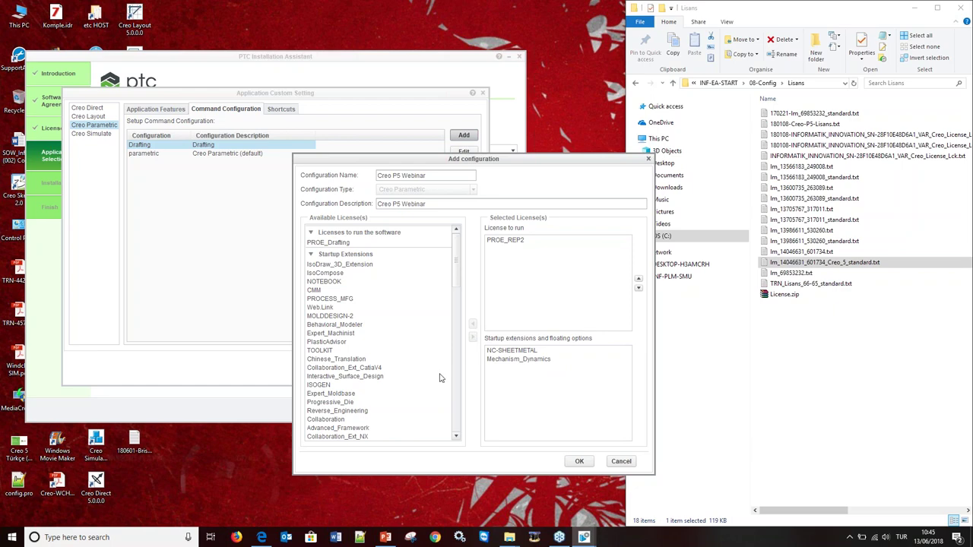
pyautogui.click(365, 429)
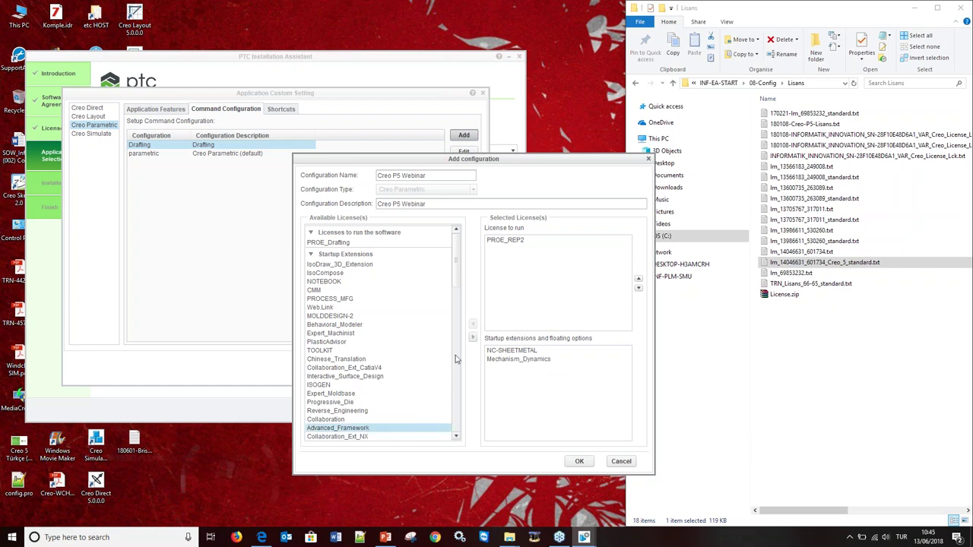
pyautogui.click(473, 338)
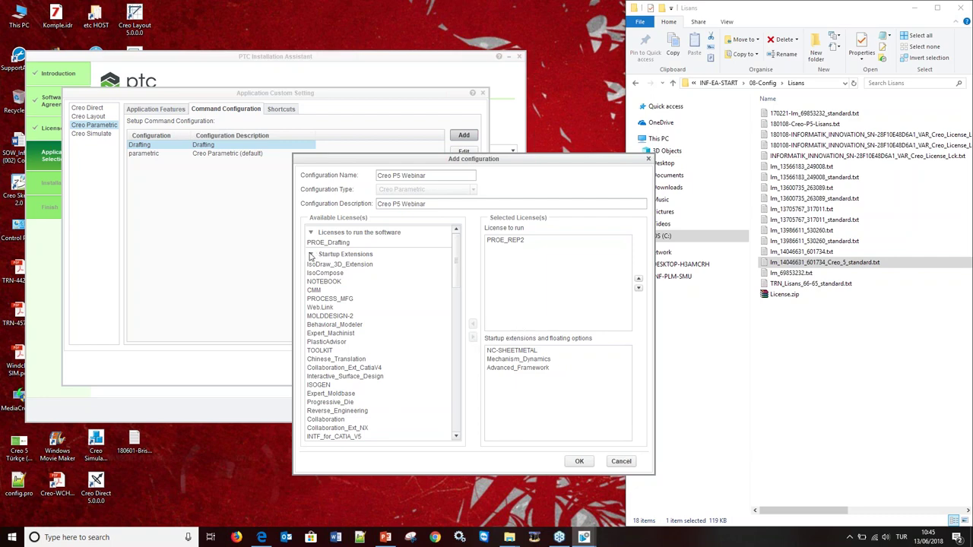
# Step: Add PVDESIGNCHECK and PVINTERFERENCE from floating options, then save the Creo P5 Webinar configuration
pyautogui.click(313, 256)
pyautogui.click(315, 268)
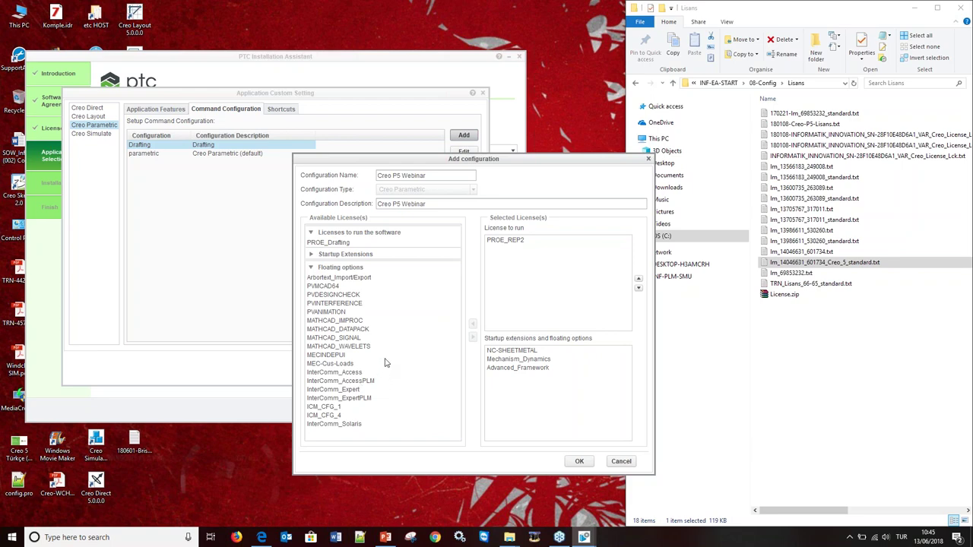
pyautogui.click(338, 296)
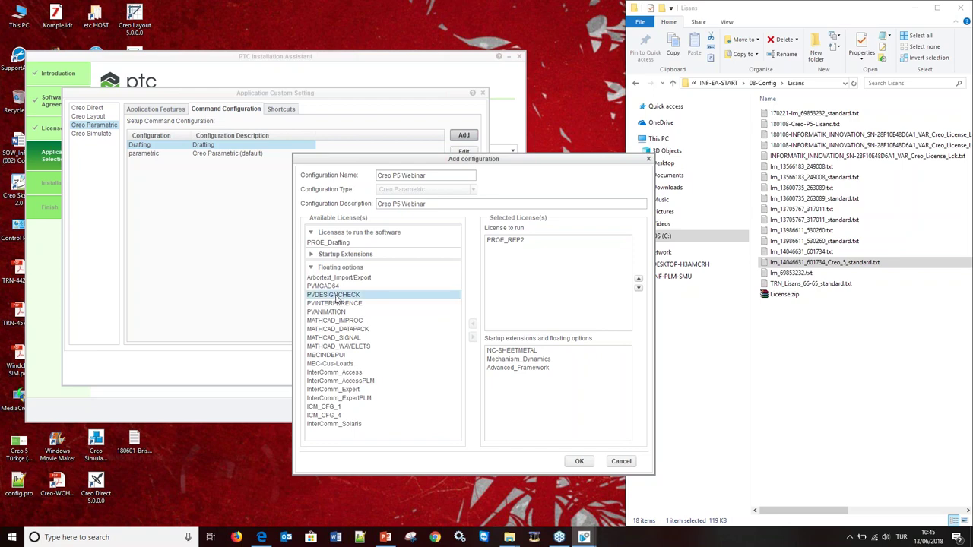
pyautogui.click(472, 337)
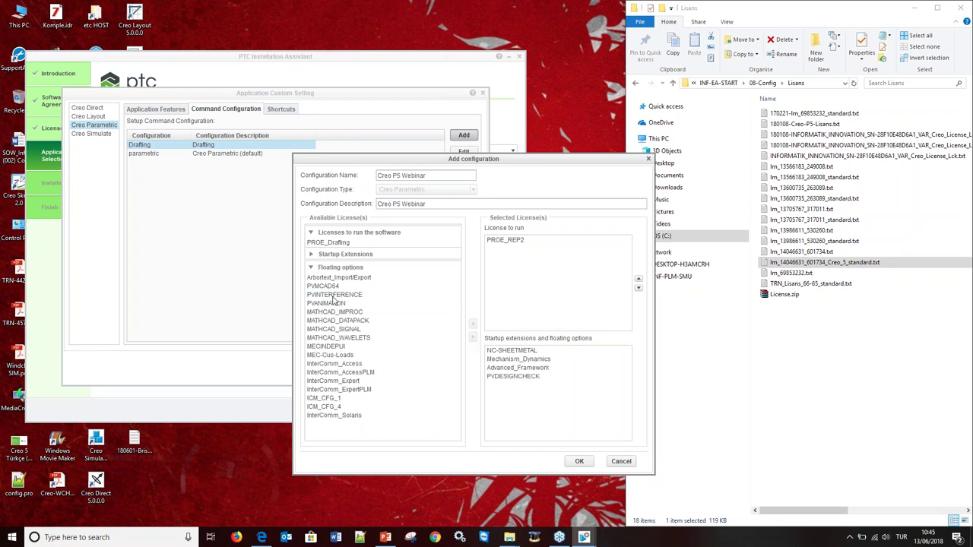
pyautogui.click(334, 296)
pyautogui.click(472, 337)
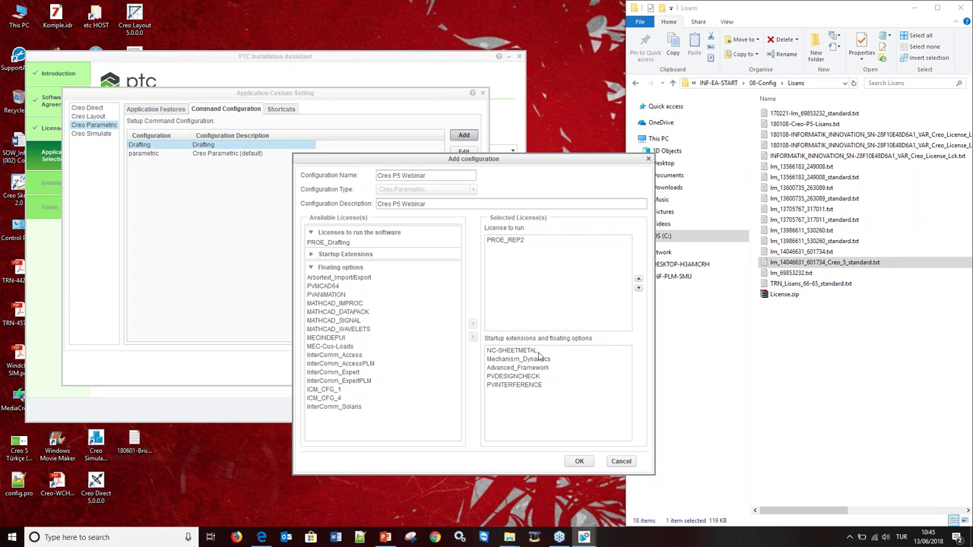
pyautogui.click(579, 461)
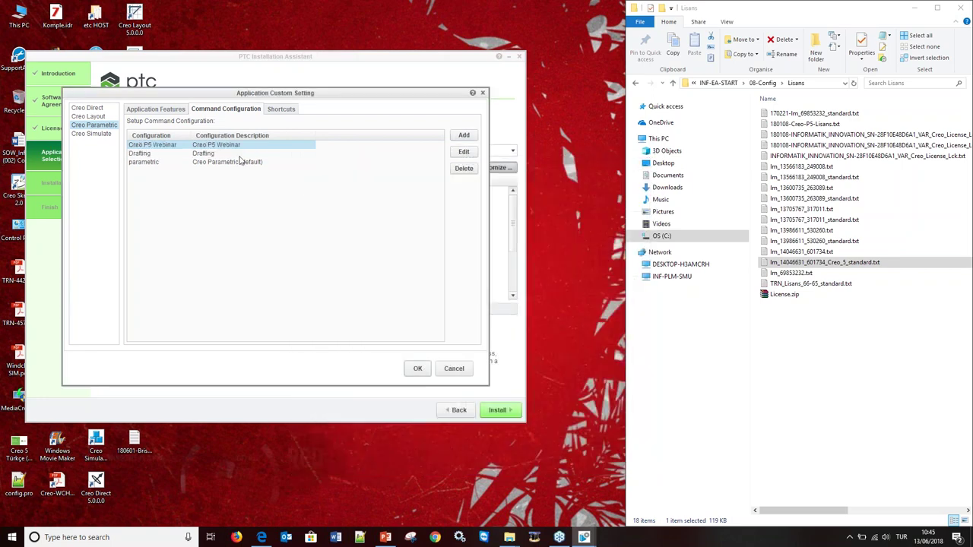
pyautogui.click(196, 156)
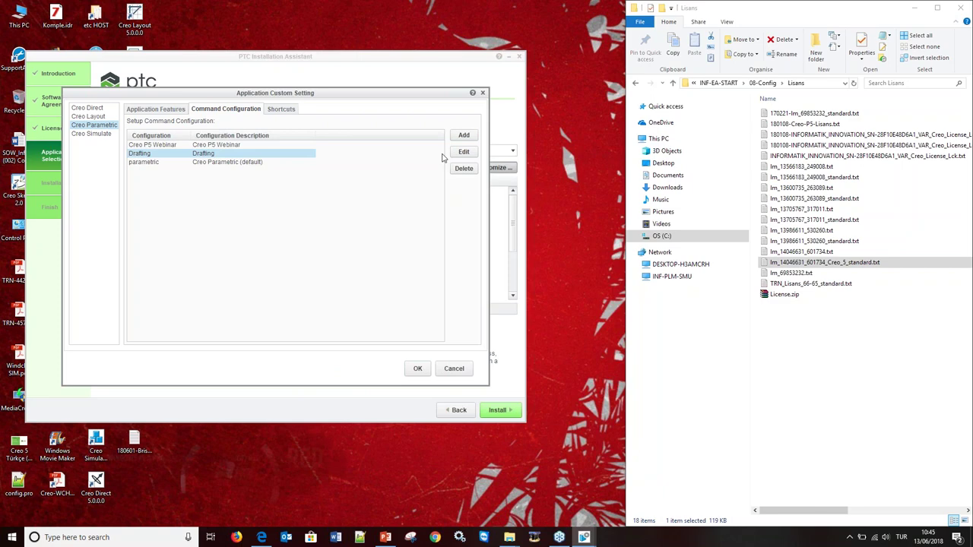
pyautogui.click(465, 153)
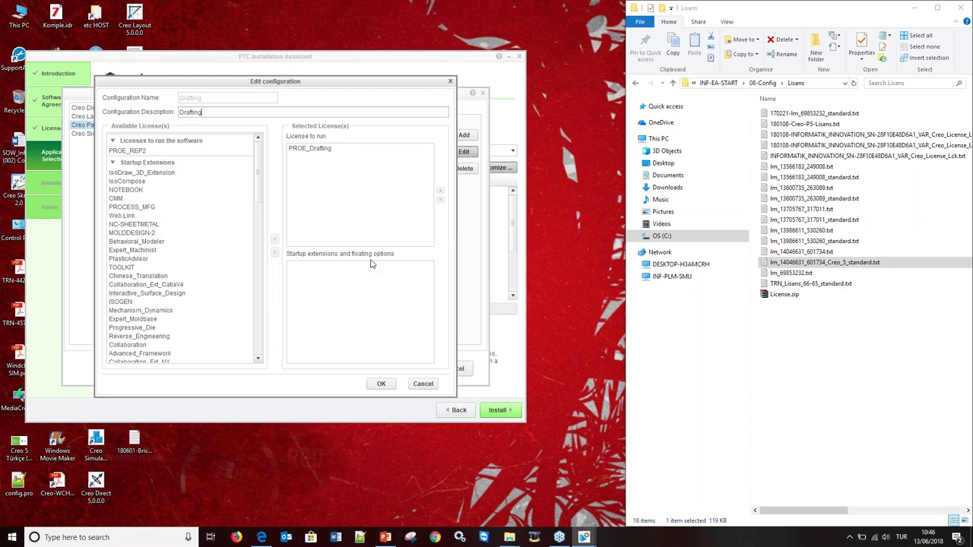
pyautogui.click(428, 385)
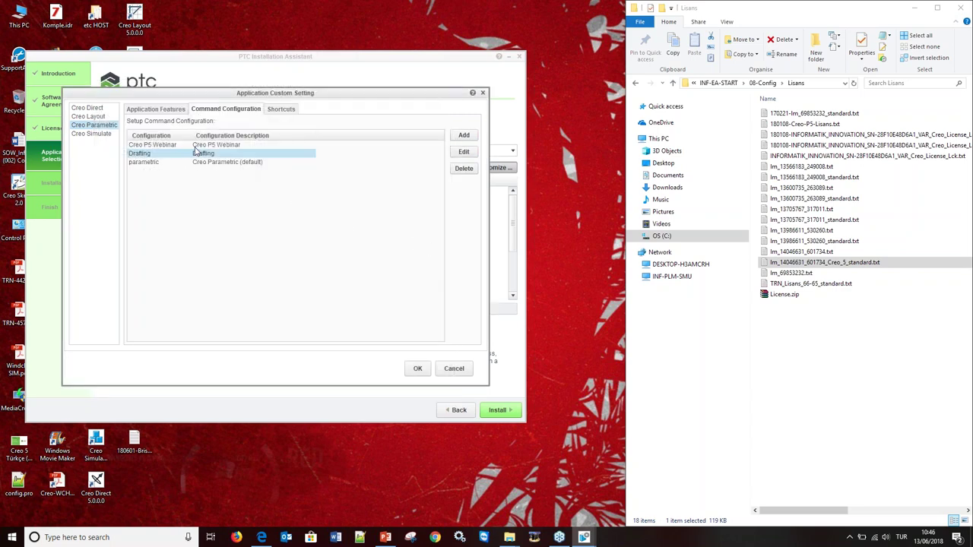
pyautogui.click(192, 163)
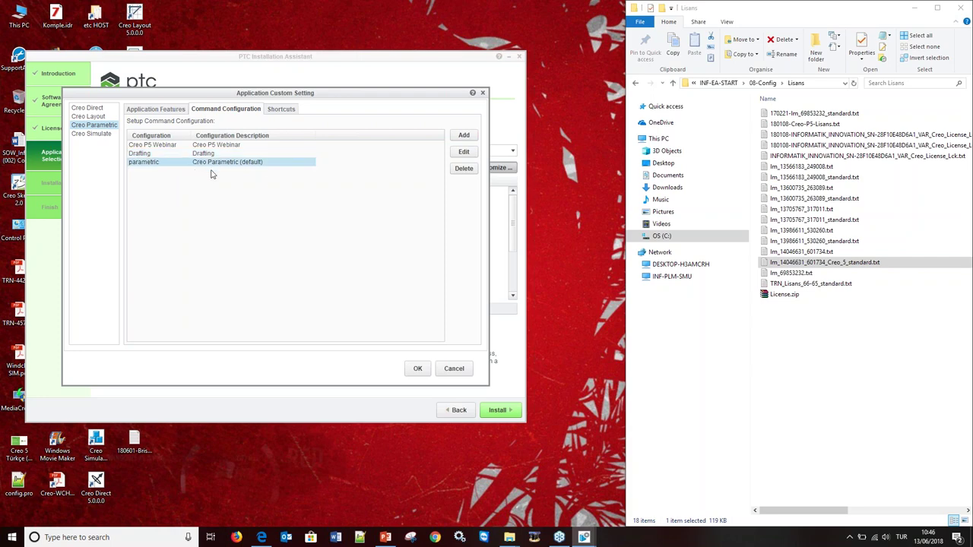
pyautogui.click(464, 153)
pyautogui.click(238, 111)
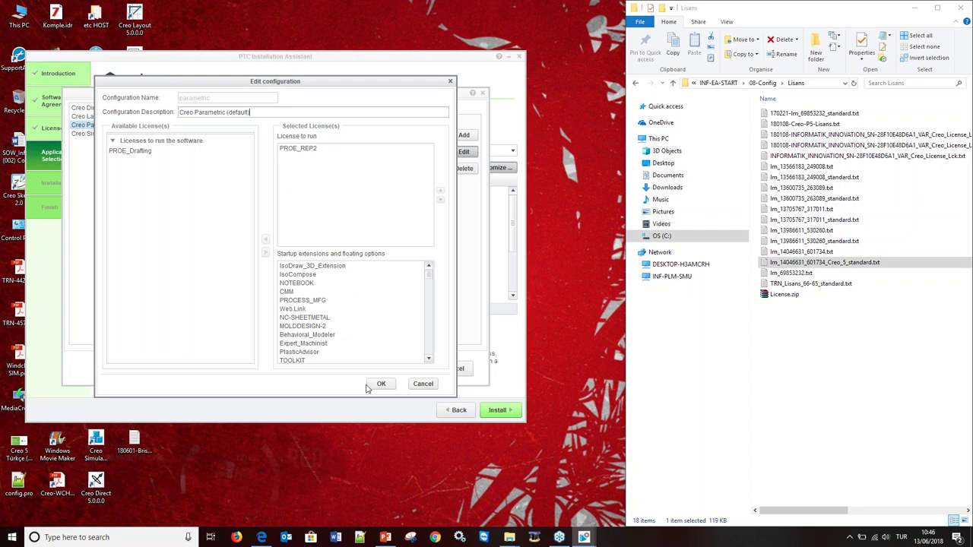
pyautogui.click(423, 384)
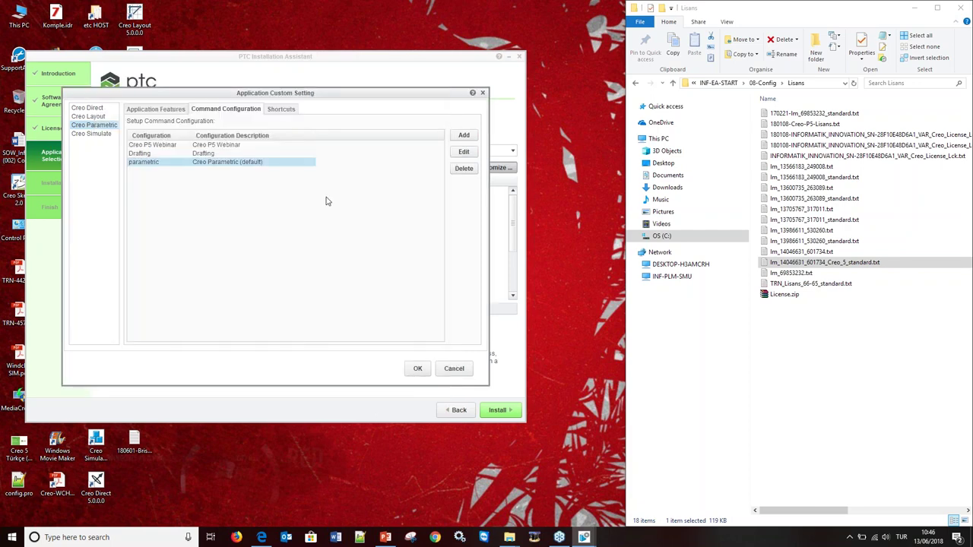
pyautogui.click(193, 154)
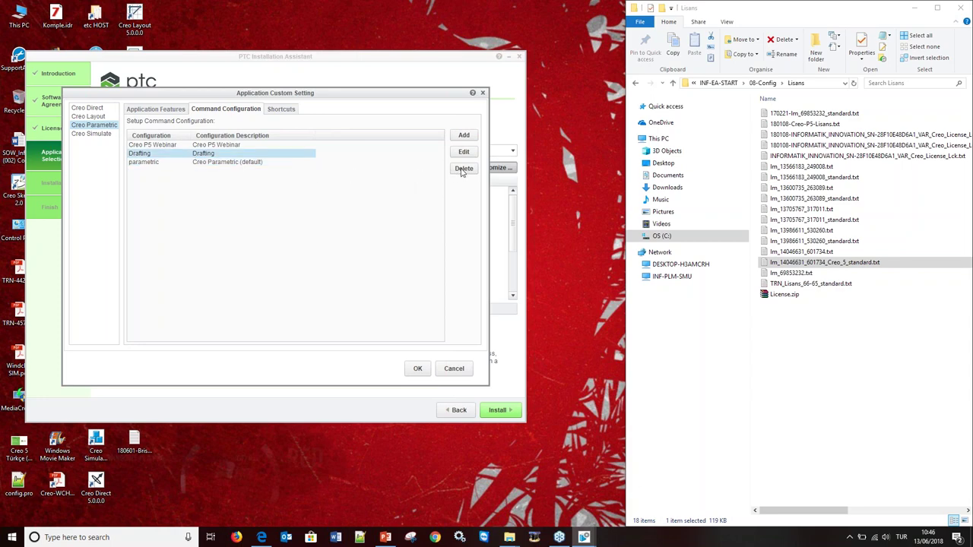
# Step: Review the Shortcuts settings and accept the custom application settings with OK
pyautogui.click(284, 109)
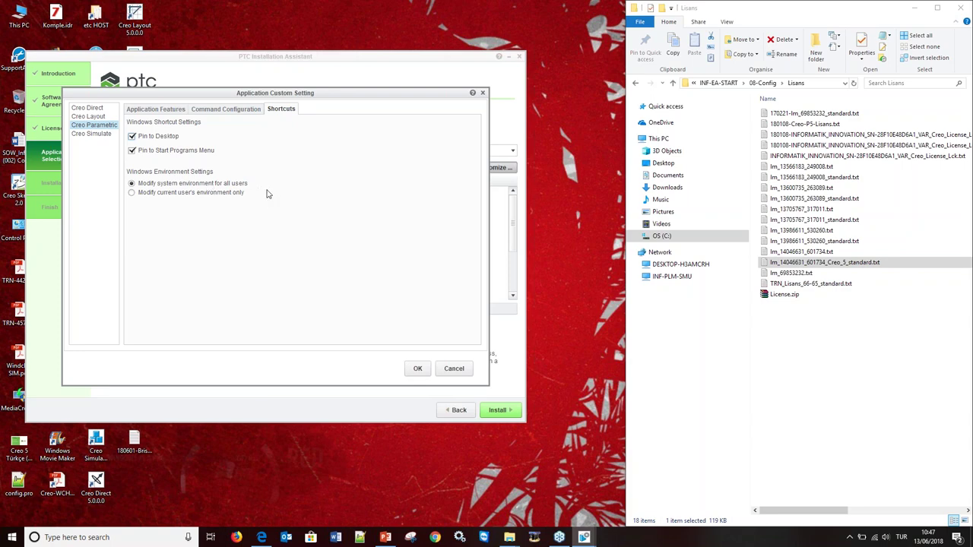
pyautogui.click(416, 369)
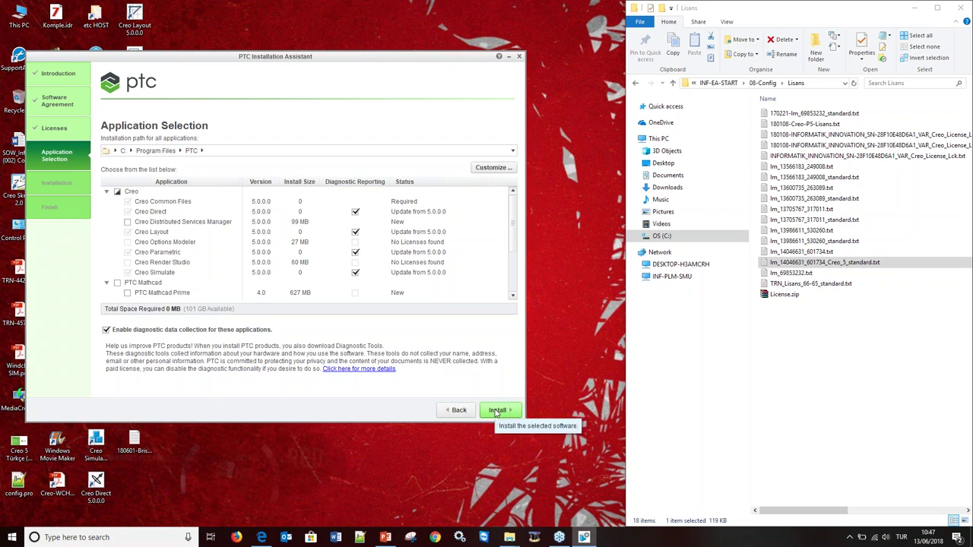
# Step: Install Creo Direct, Layout, Parametric and Simulate until each shows 100% Complete
pyautogui.click(496, 411)
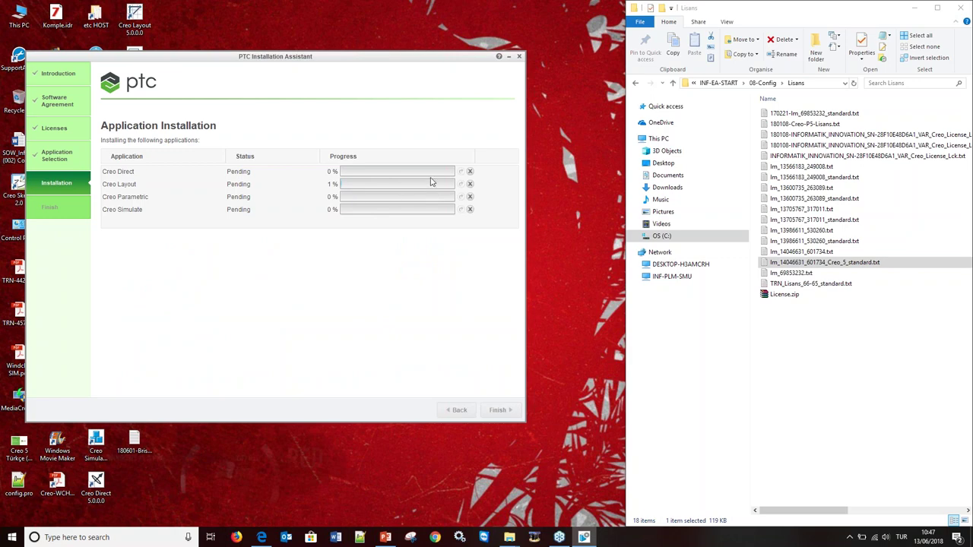
pyautogui.moveTo(396, 57)
pyautogui.mouseDown()
pyautogui.moveTo(511, 97)
pyautogui.moveTo(522, 76)
pyautogui.mouseUp()
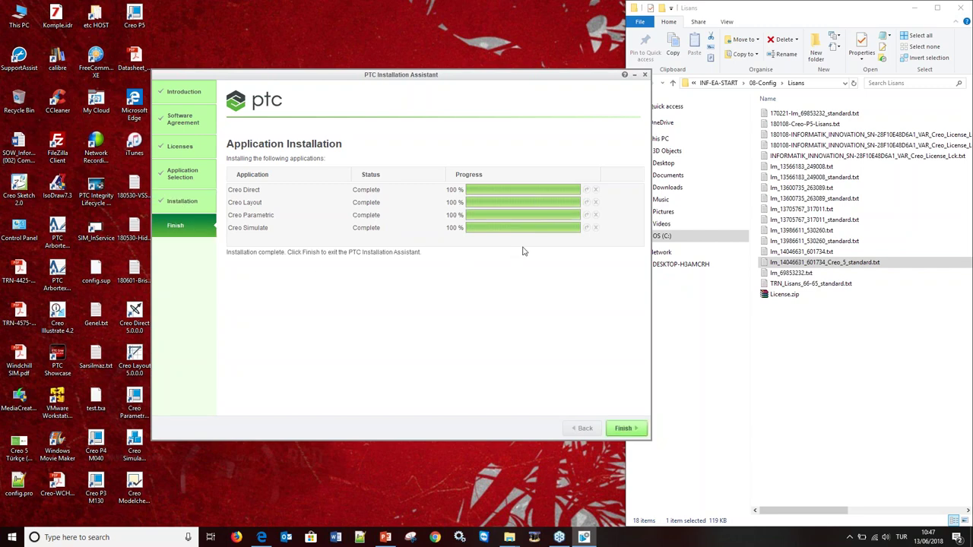
# Step: Close the installer and inspect the Creo Parametric 5.0.0 shortcut's Start in folder, C:\Users\Public\Documents
pyautogui.click(629, 431)
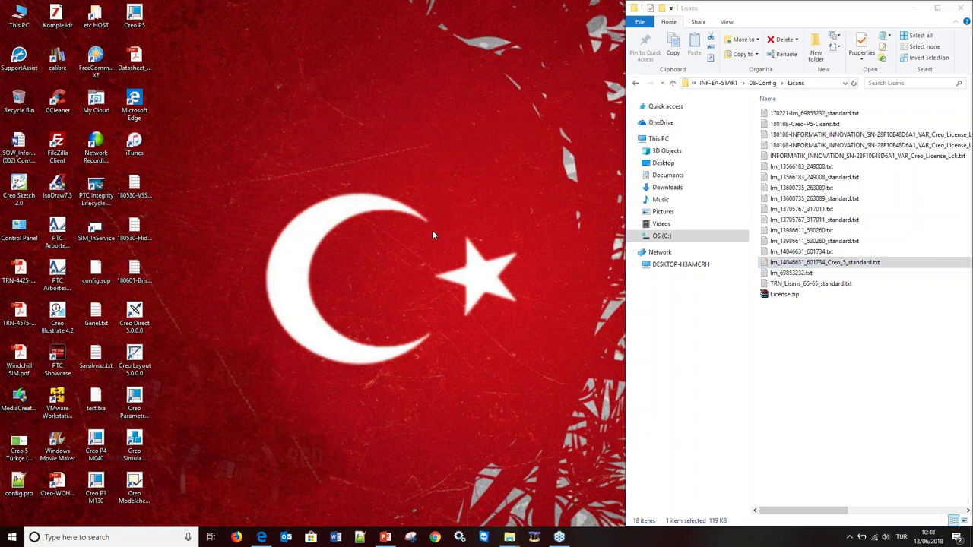
pyautogui.doubleClick(145, 405)
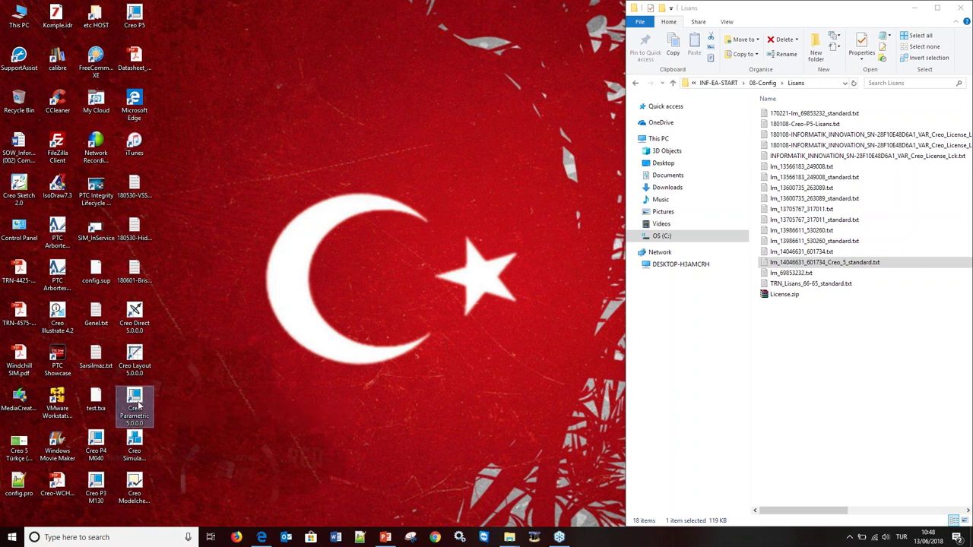
pyautogui.rightClick(138, 406)
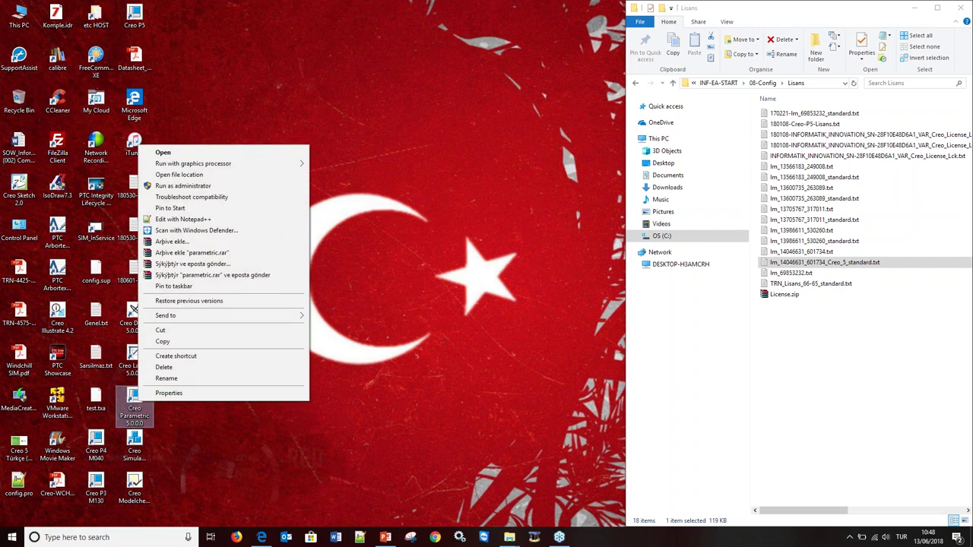
pyautogui.click(190, 395)
pyautogui.moveTo(280, 257)
pyautogui.mouseDown()
pyautogui.moveTo(370, 256)
pyautogui.moveTo(414, 108)
pyautogui.mouseUp()
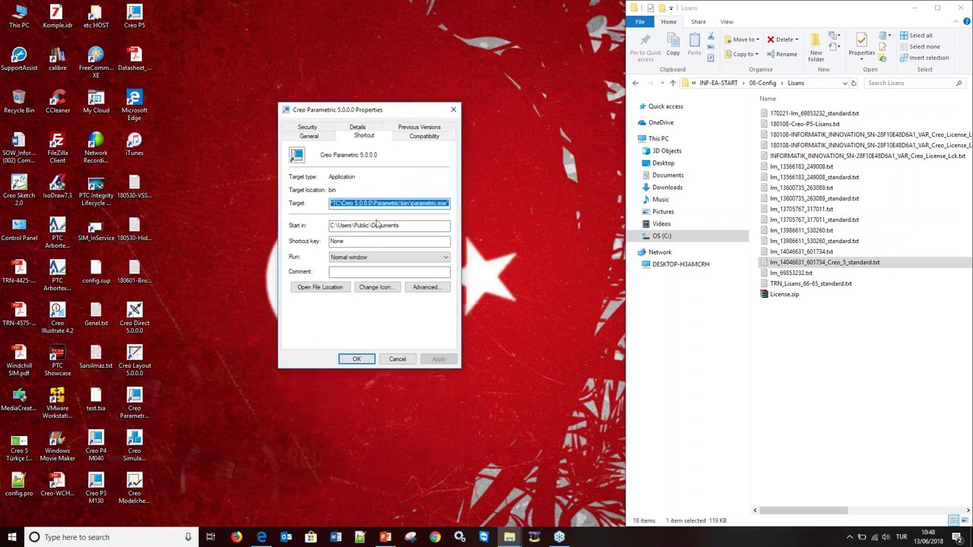
pyautogui.moveTo(408, 226); pyautogui.dragTo(311, 222)
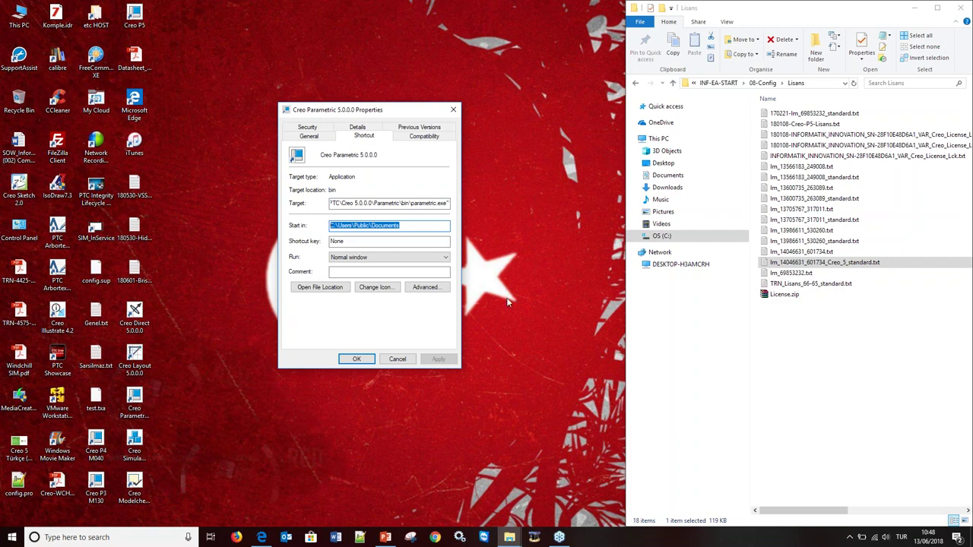
# Step: Go up to the 08-Config folder and check its config.pro file
pyautogui.moveTo(684, 190)
pyautogui.click(763, 83)
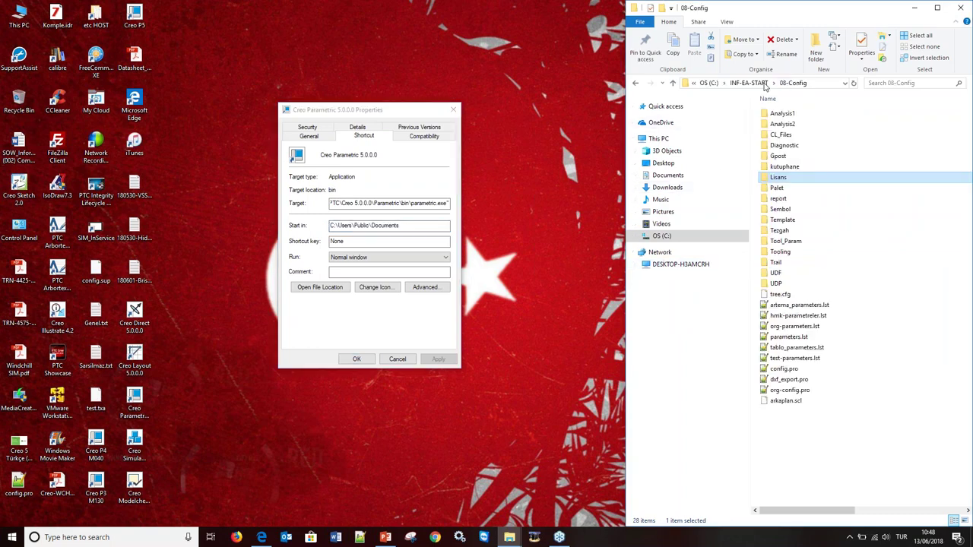
pyautogui.click(822, 83)
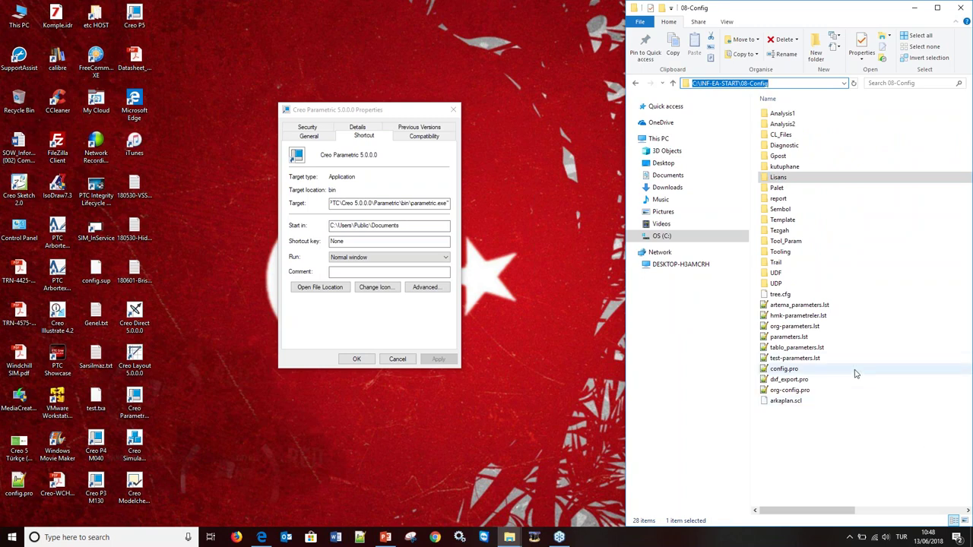
pyautogui.click(818, 448)
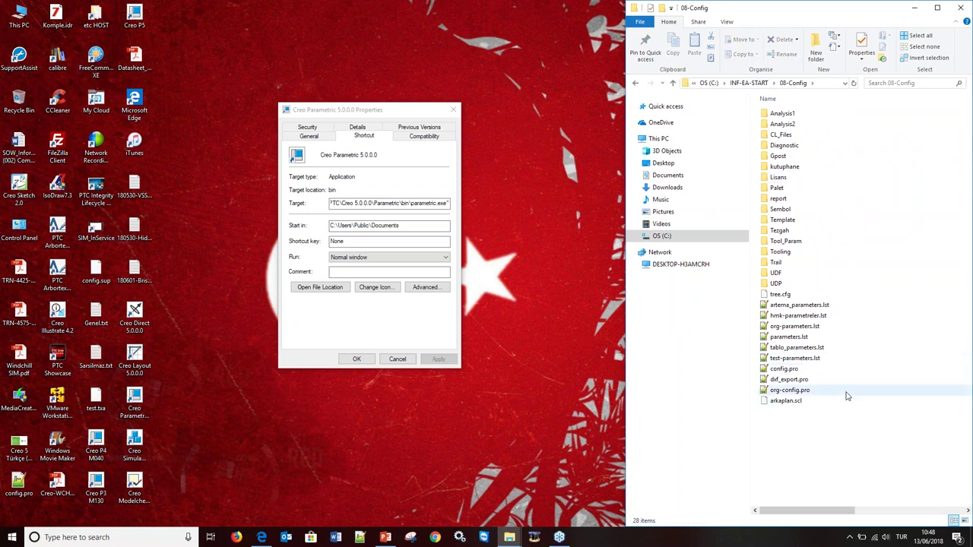
pyautogui.moveTo(789, 390)
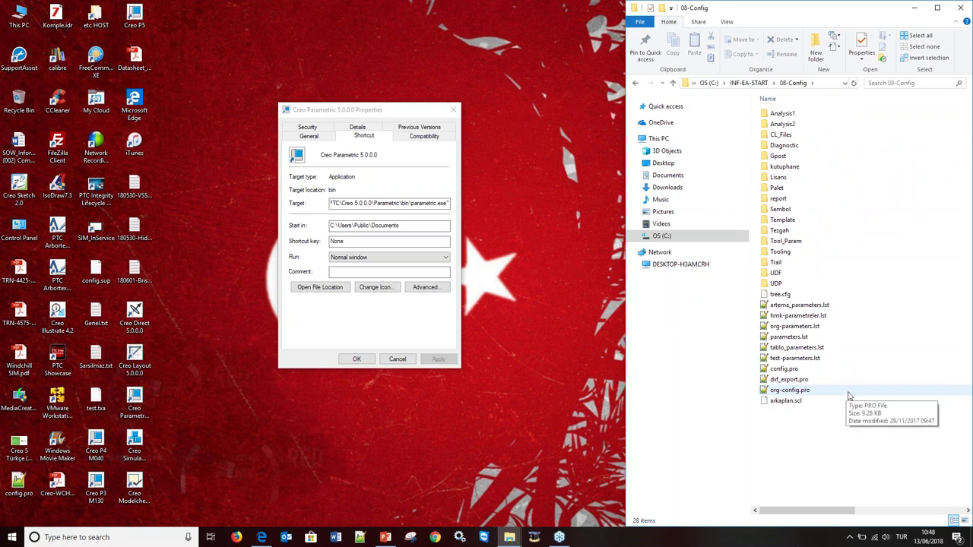
pyautogui.click(842, 370)
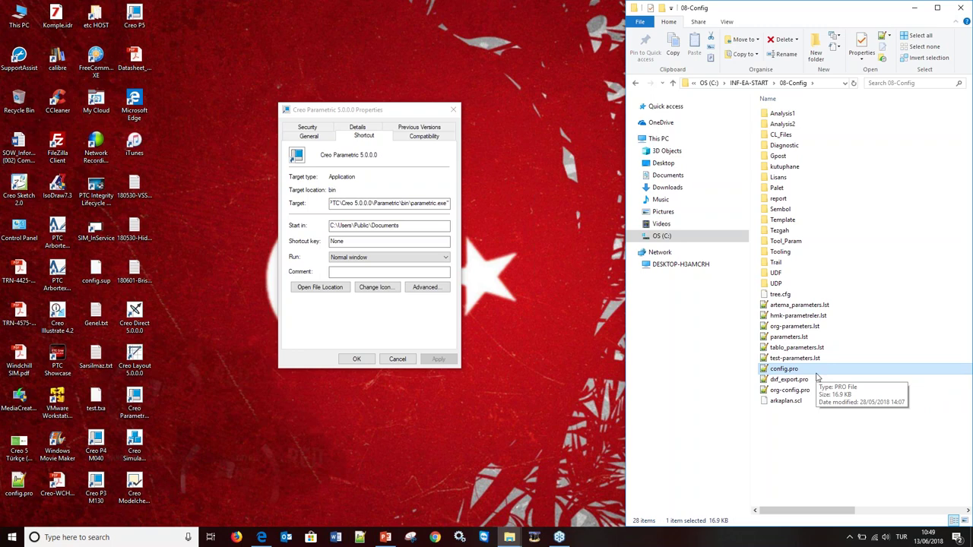
pyautogui.click(966, 23)
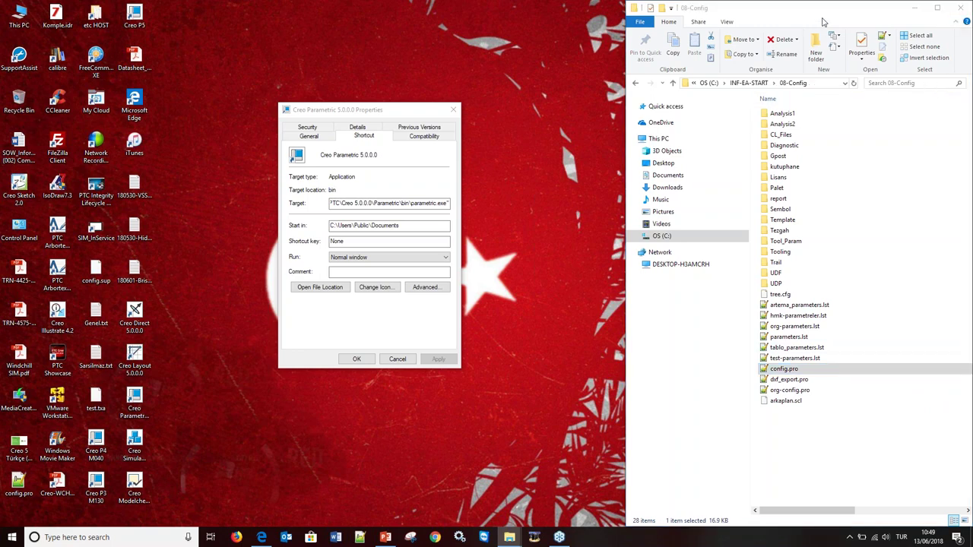
pyautogui.click(813, 423)
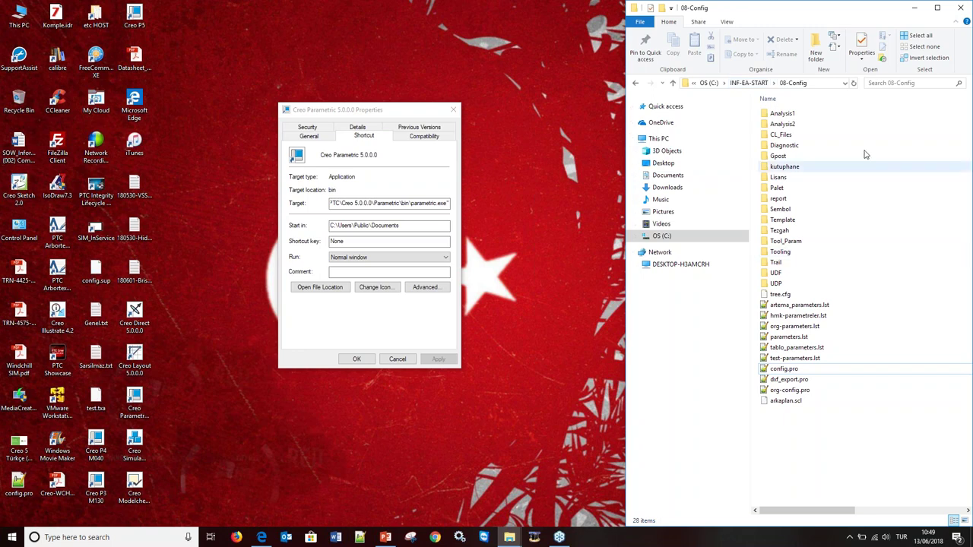
# Step: Create a new Config_Webinar folder inside 08-Config and open it
pyautogui.click(816, 47)
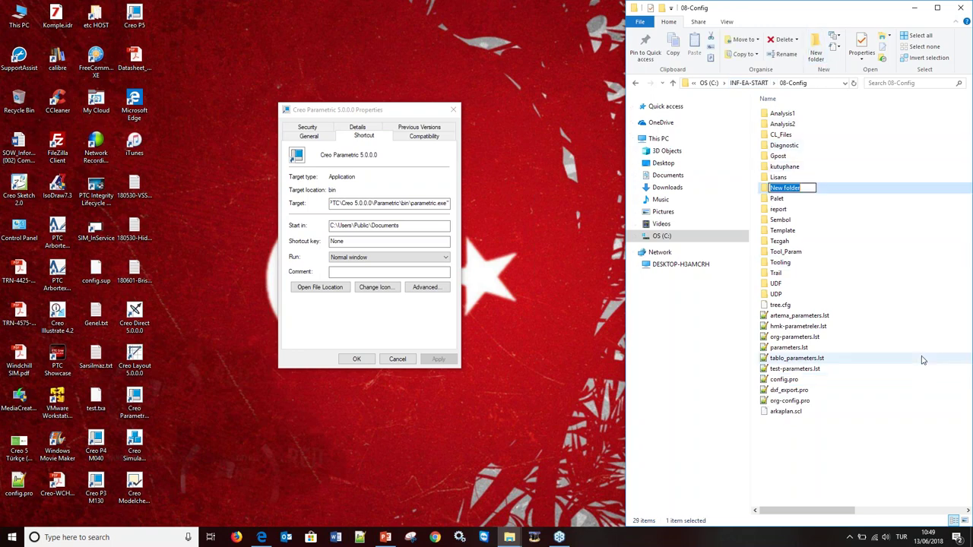
pyautogui.write('Config')
pyautogui.write('_Webinar')
pyautogui.press('Return')
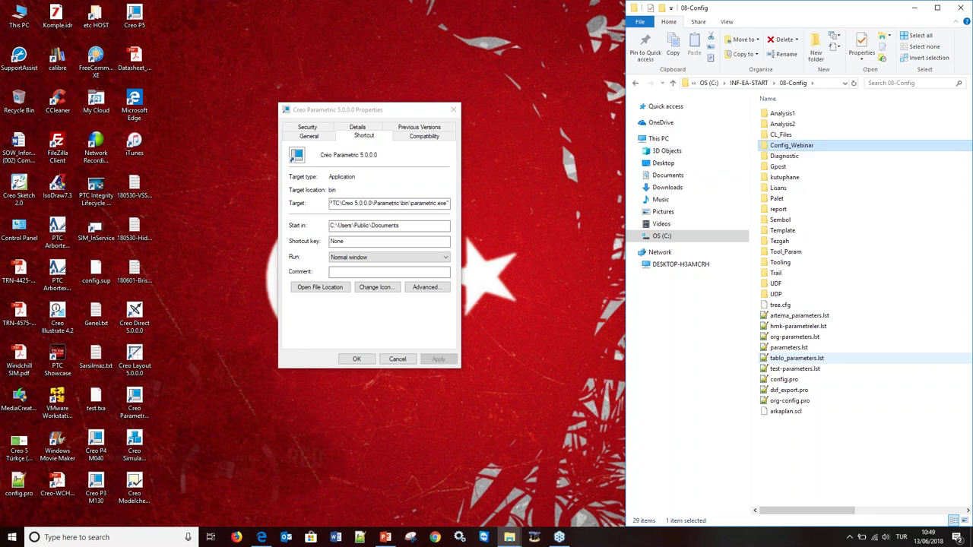
pyautogui.press('Return')
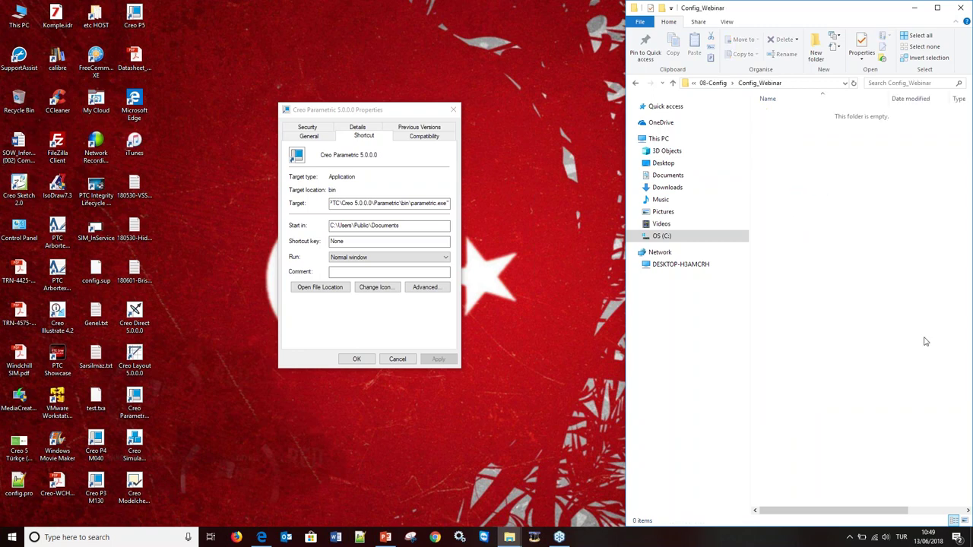
pyautogui.click(821, 83)
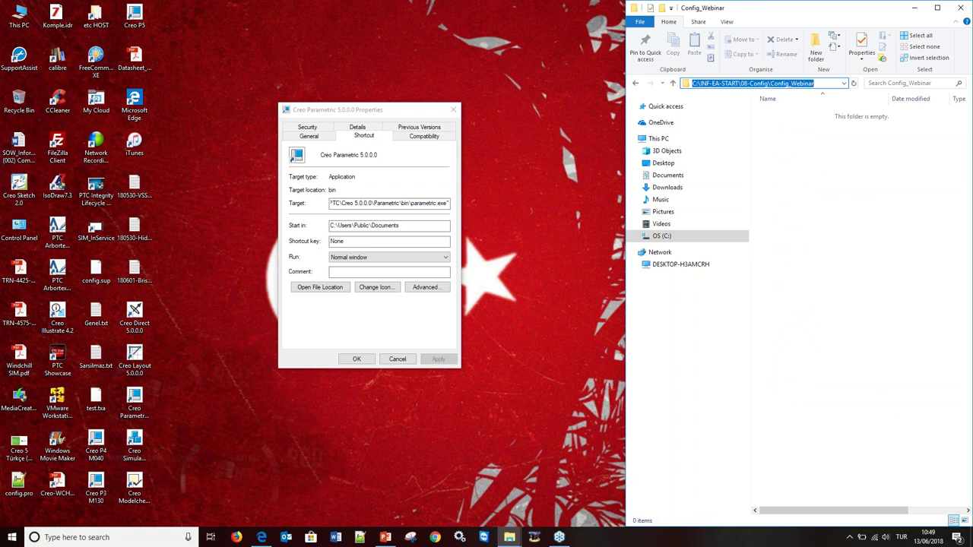
# Step: Copy the Config_Webinar folder path into the Creo shortcut's Start in field
pyautogui.rightClick(799, 79)
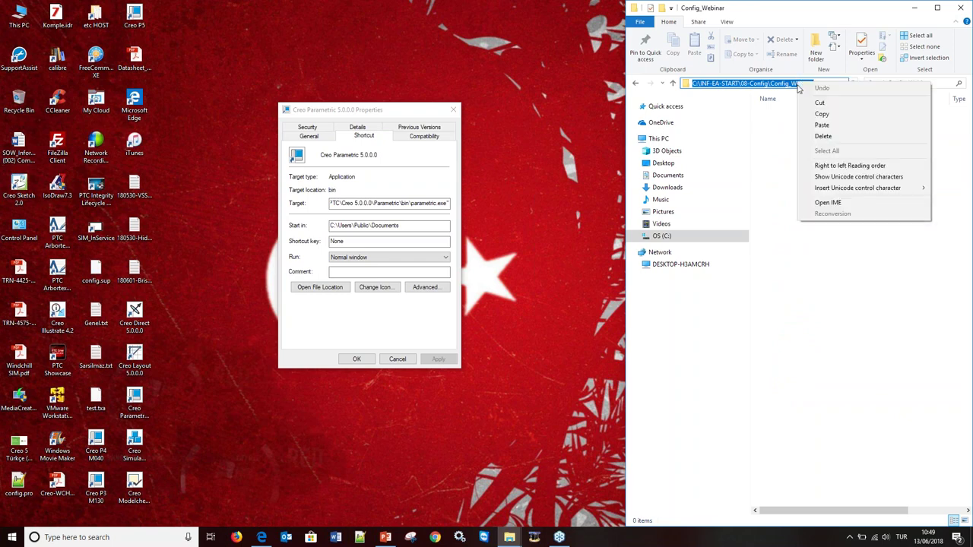
pyautogui.click(821, 112)
pyautogui.click(394, 226)
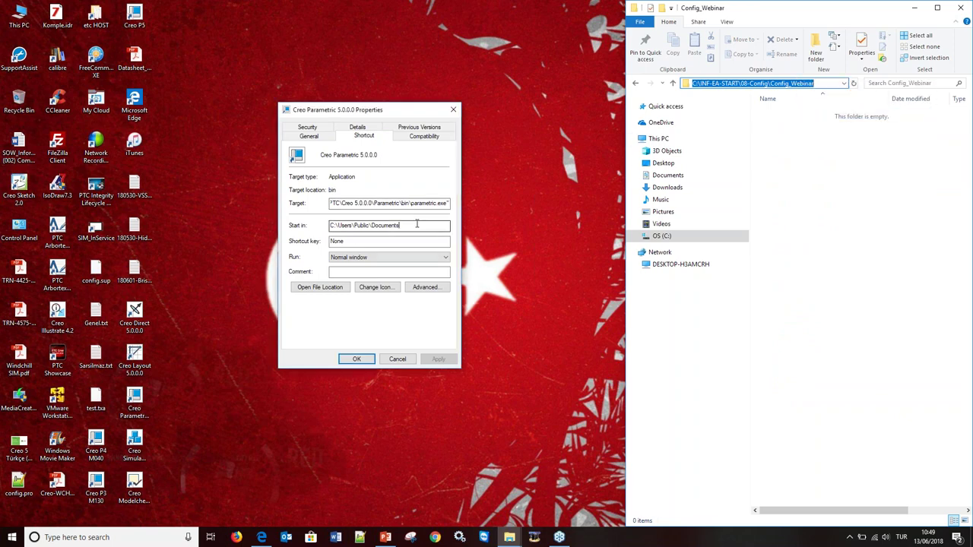
pyautogui.doubleClick(394, 226)
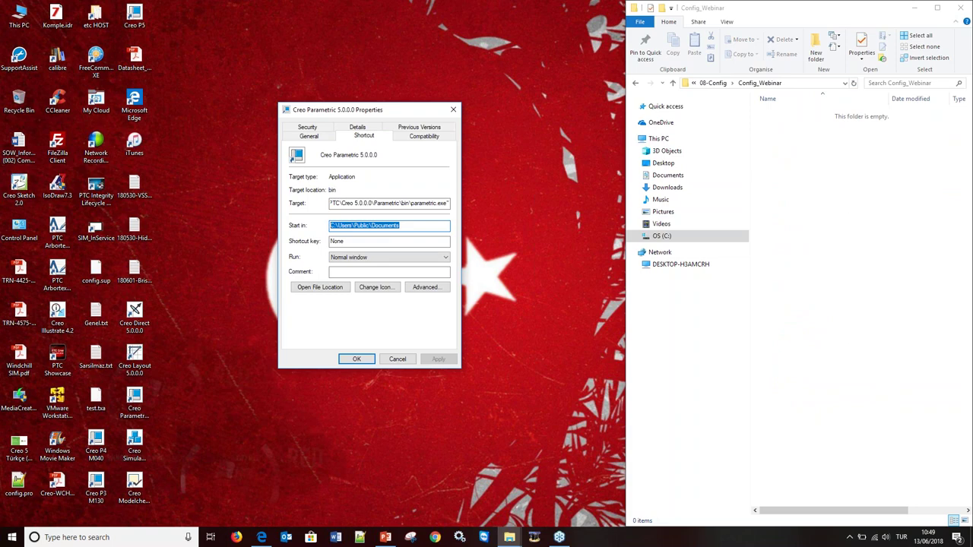
pyautogui.hotkey('ctrl', 'v')
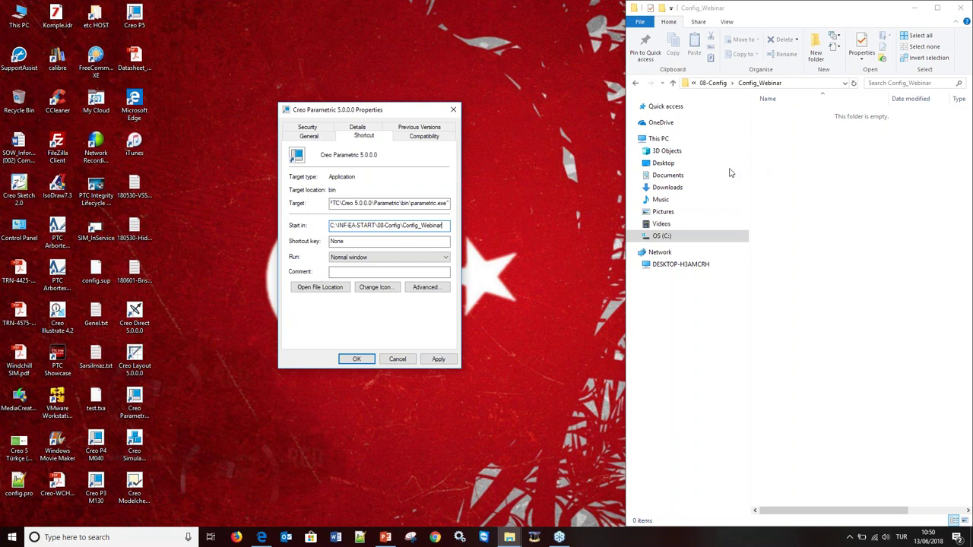
# Step: Copy the Creo bin path C:\Program Files\PTC\Creo 5.0.0.0\Parametric\bin from the shortcut's file location
pyautogui.click(322, 291)
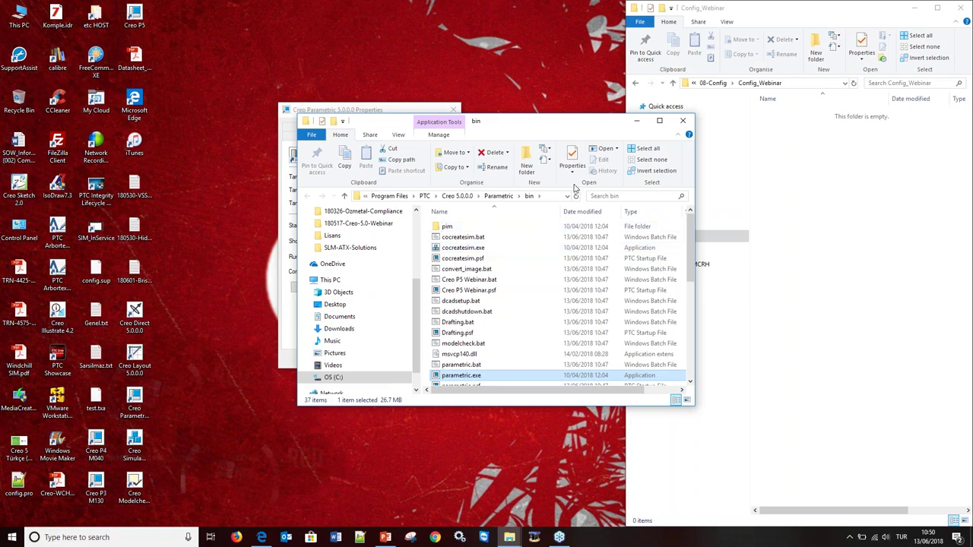
pyautogui.click(659, 120)
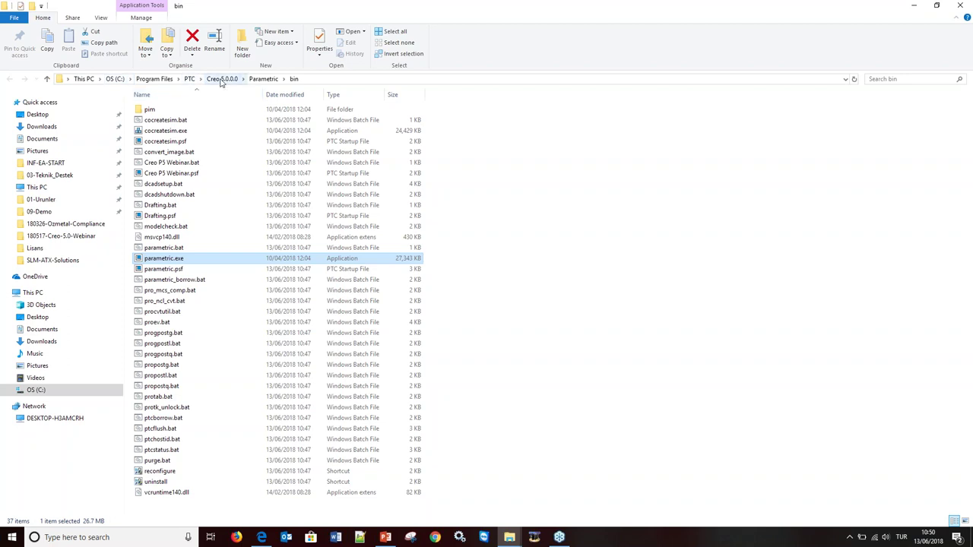
pyautogui.click(325, 80)
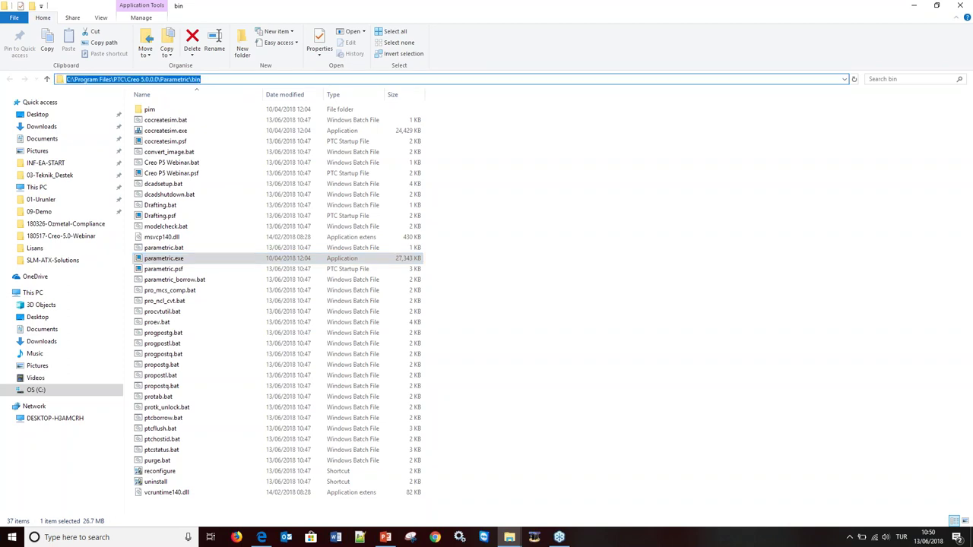
pyautogui.rightClick(145, 81)
pyautogui.click(165, 114)
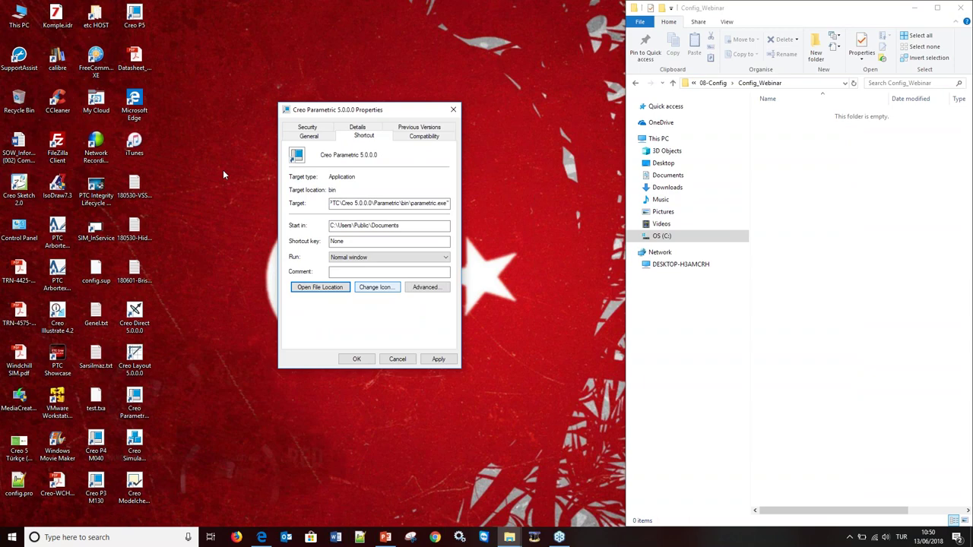
# Step: Open the Environment Variables dialog through This PC's advanced system settings
pyautogui.rightClick(20, 15)
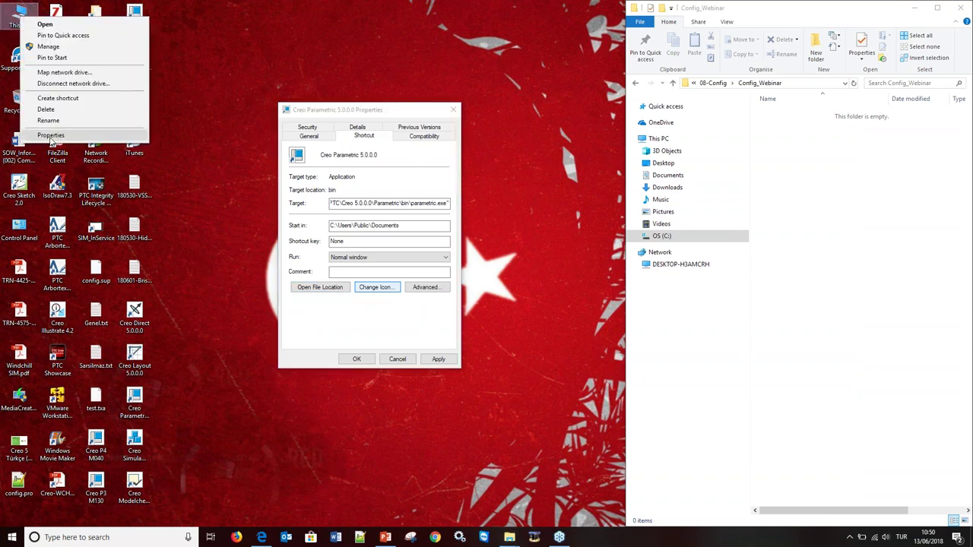
pyautogui.click(71, 136)
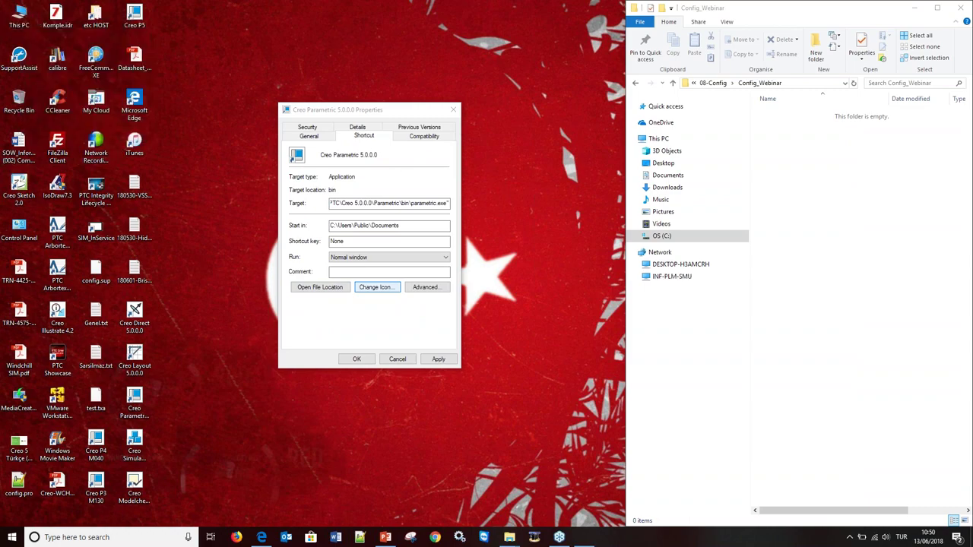
pyautogui.moveTo(494, 102); pyautogui.dragTo(247, 43)
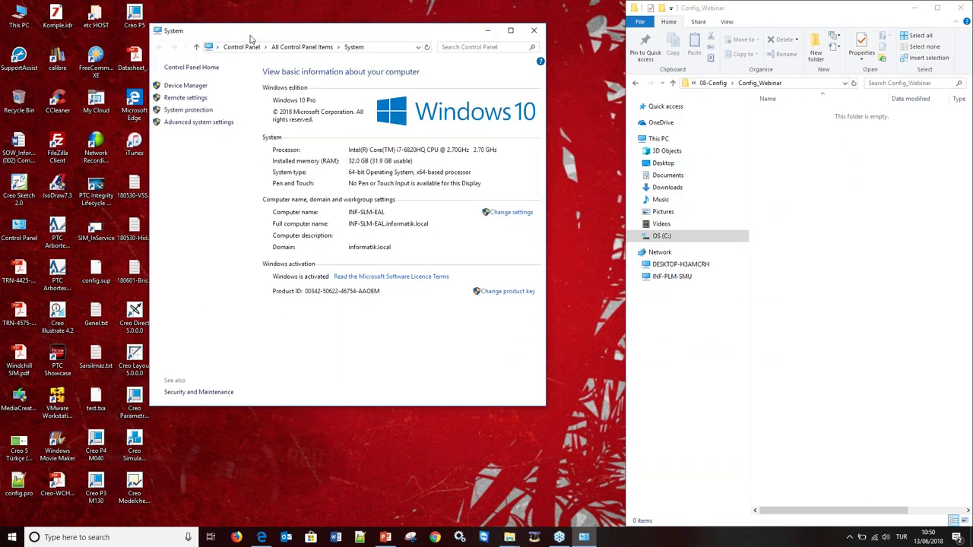
pyautogui.click(207, 129)
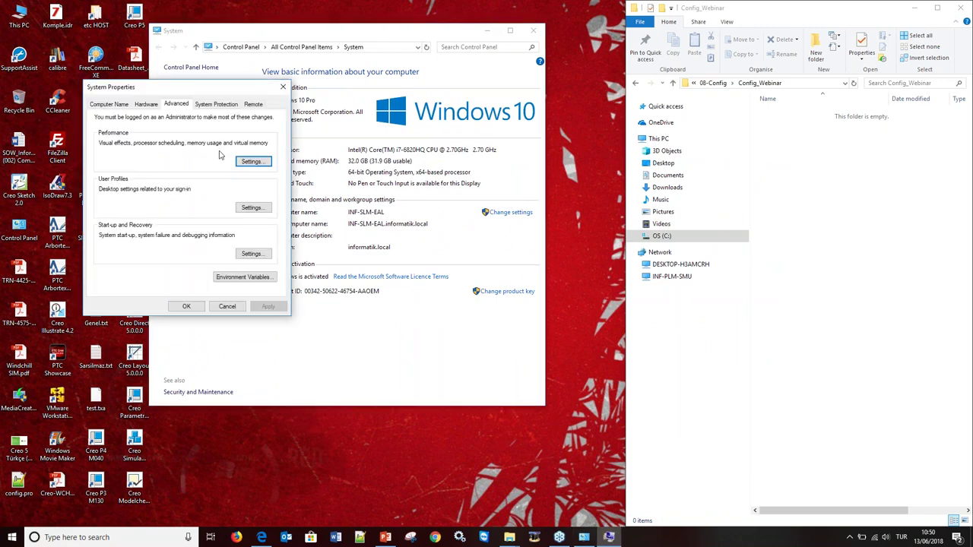
pyautogui.click(266, 280)
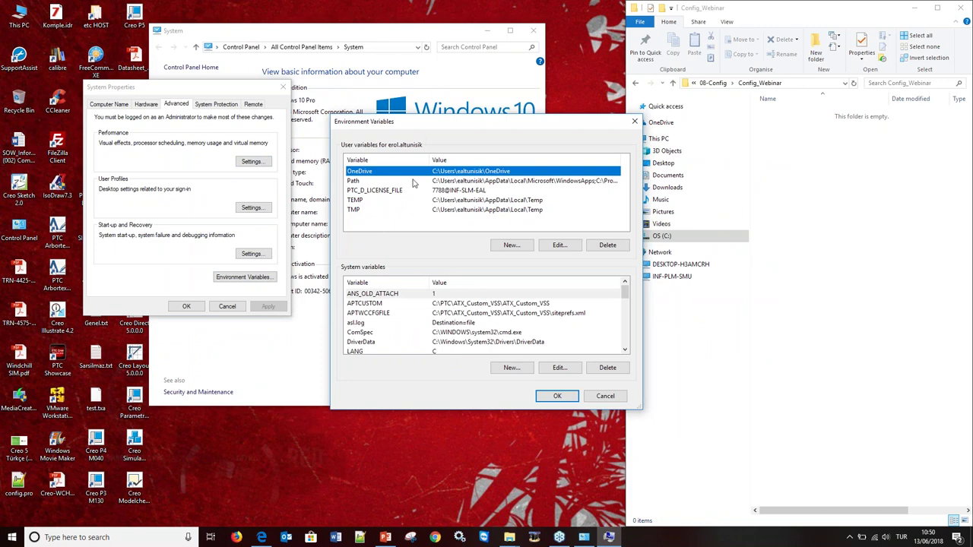
pyautogui.moveTo(426, 125); pyautogui.dragTo(319, 67)
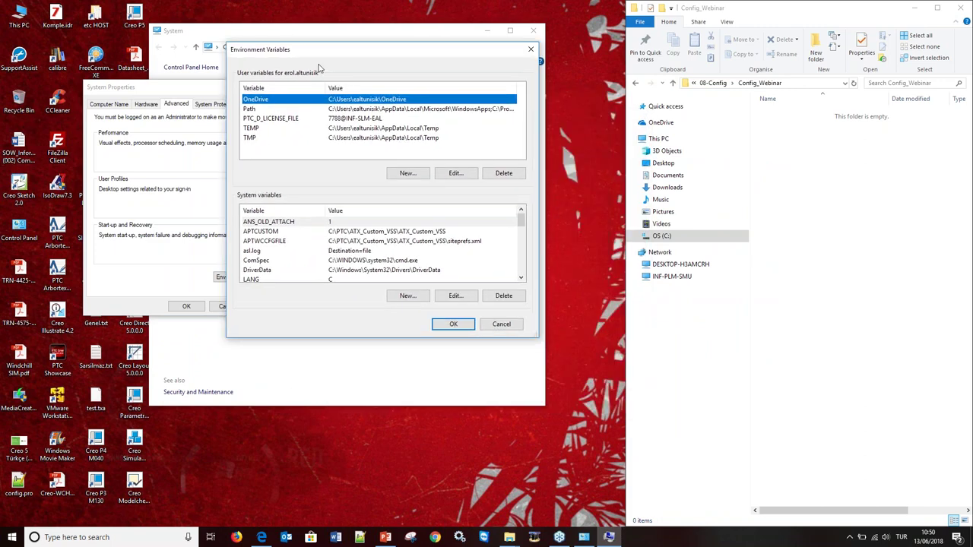
pyautogui.click(264, 108)
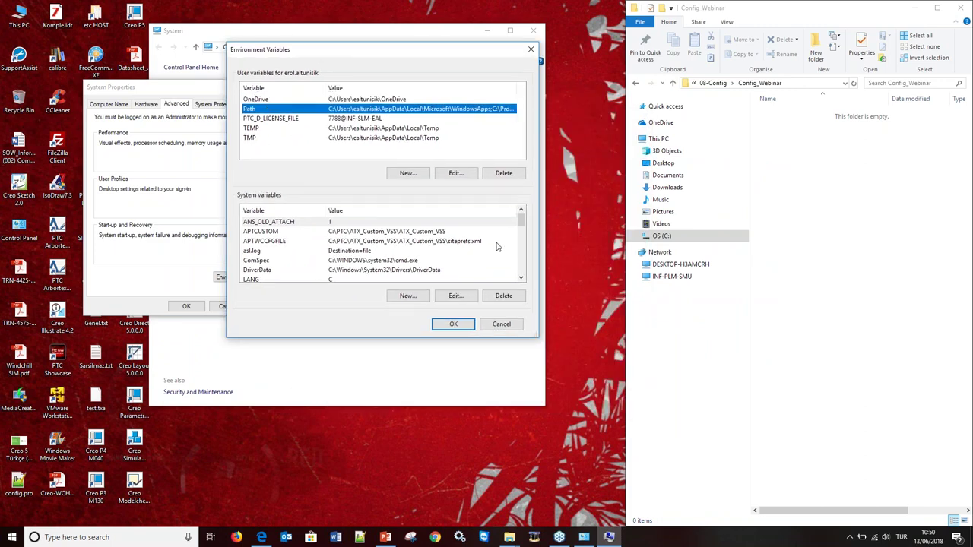
pyautogui.moveTo(522, 225)
pyautogui.mouseDown()
pyautogui.moveTo(523, 250)
pyautogui.moveTo(523, 234)
pyautogui.mouseUp()
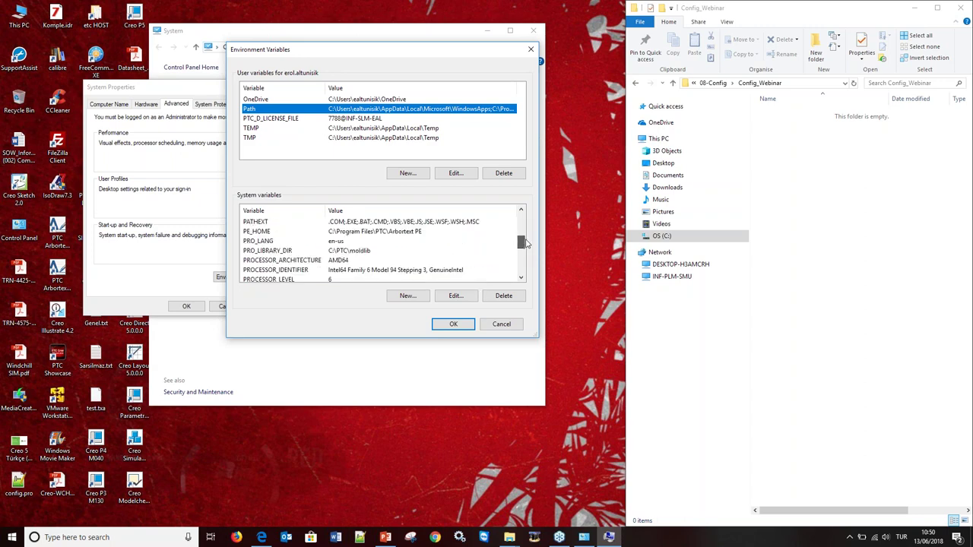
# Step: Add the Creo 5.0.0.0 bin path to the system Path, removing the duplicate entry
pyautogui.click(345, 262)
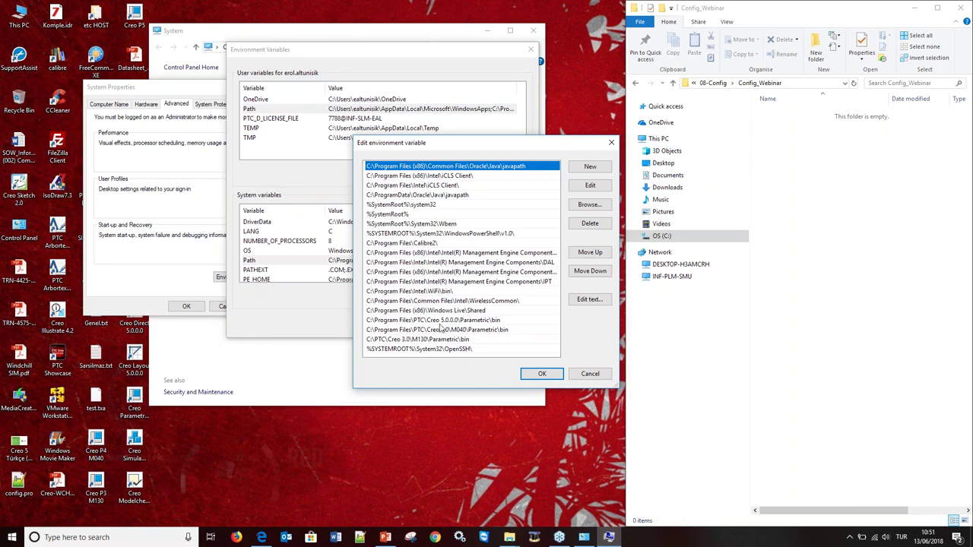
pyautogui.click(590, 168)
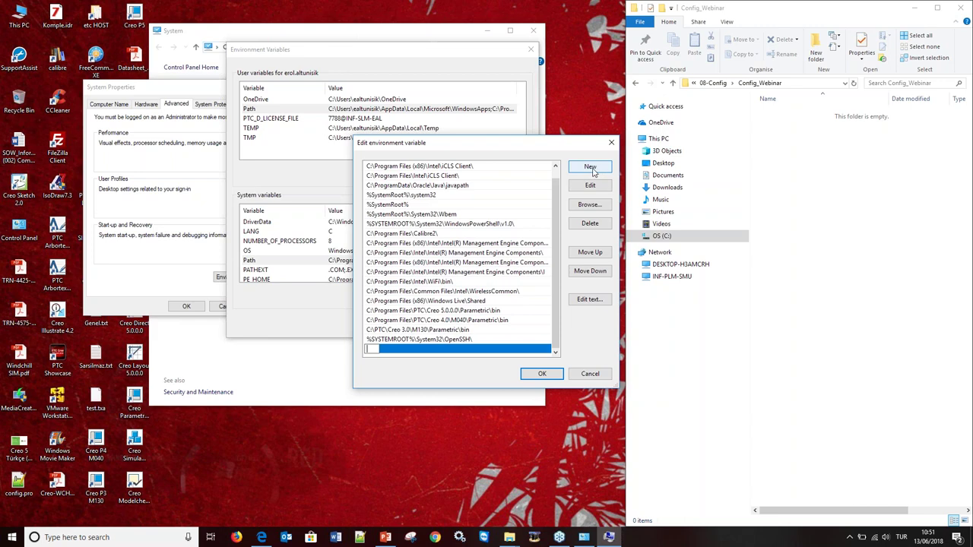
pyautogui.hotkey('ctrl', 'v')
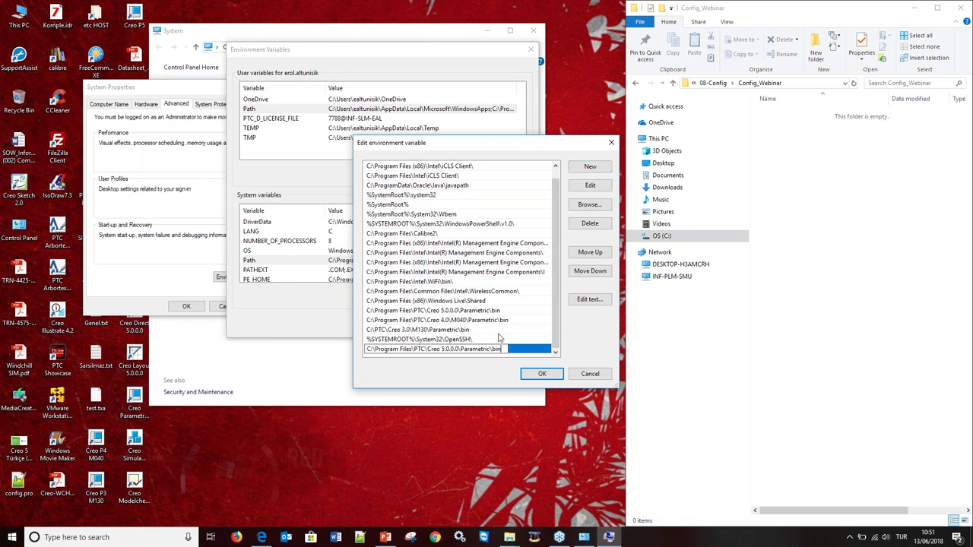
pyautogui.click(526, 339)
pyautogui.click(523, 350)
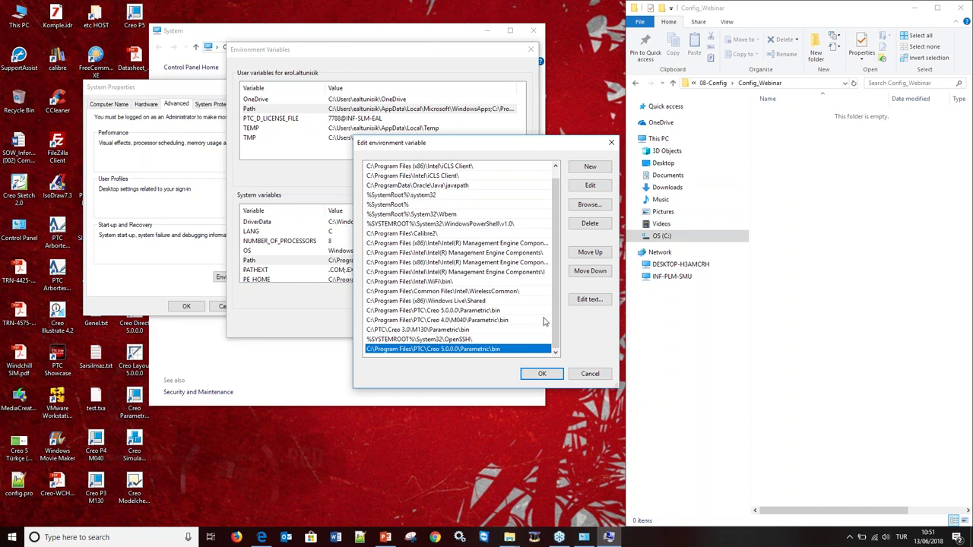
pyautogui.click(590, 224)
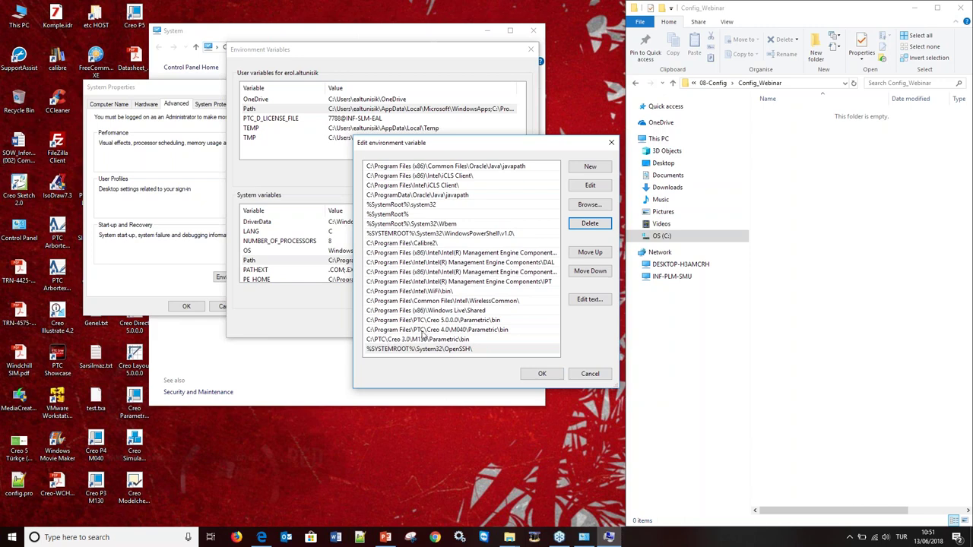
pyautogui.click(542, 374)
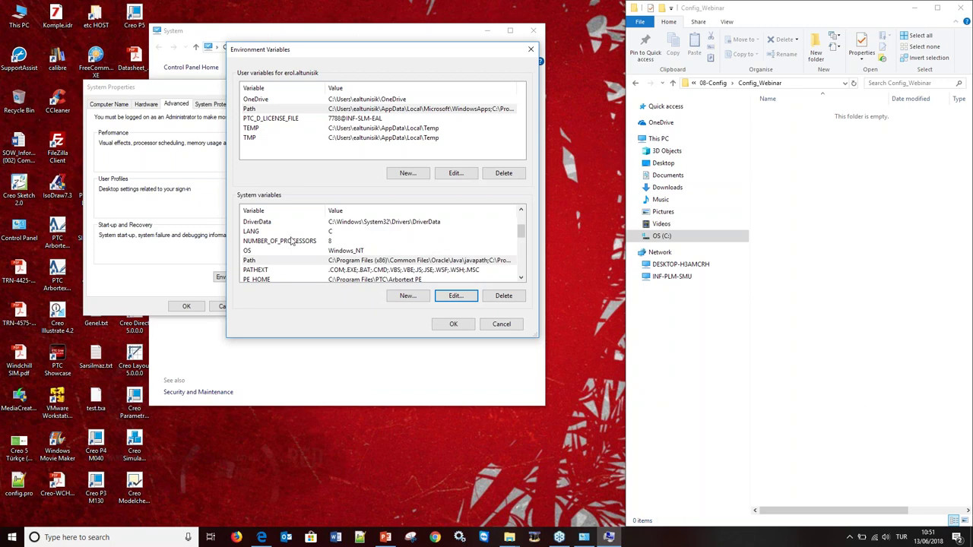
# Step: Confirm the LANG system variable is C, then close the environment variable dialogs
pyautogui.click(266, 231)
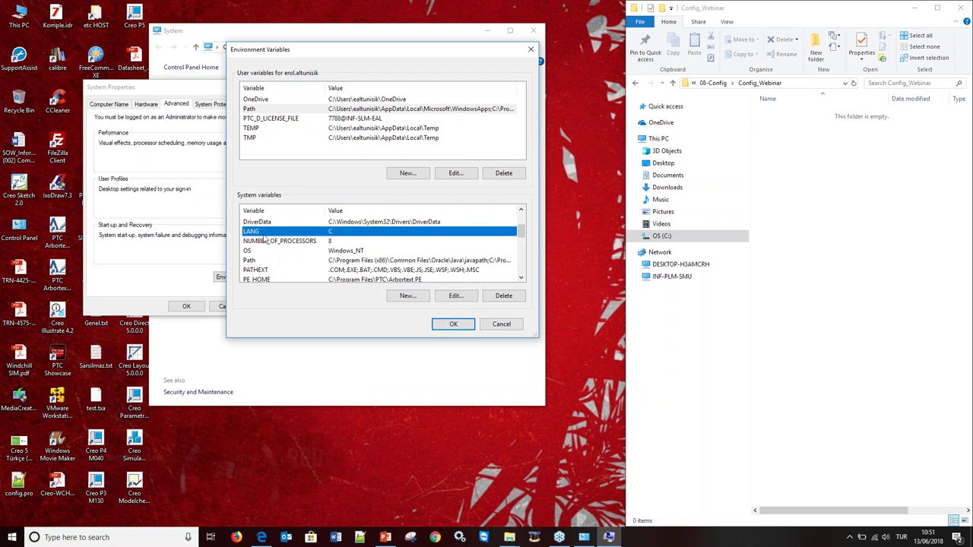
pyautogui.click(456, 296)
pyautogui.moveTo(432, 226)
pyautogui.mouseDown()
pyautogui.moveTo(458, 132)
pyautogui.moveTo(425, 157)
pyautogui.moveTo(408, 156)
pyautogui.moveTo(417, 177)
pyautogui.mouseUp()
pyautogui.click(441, 157)
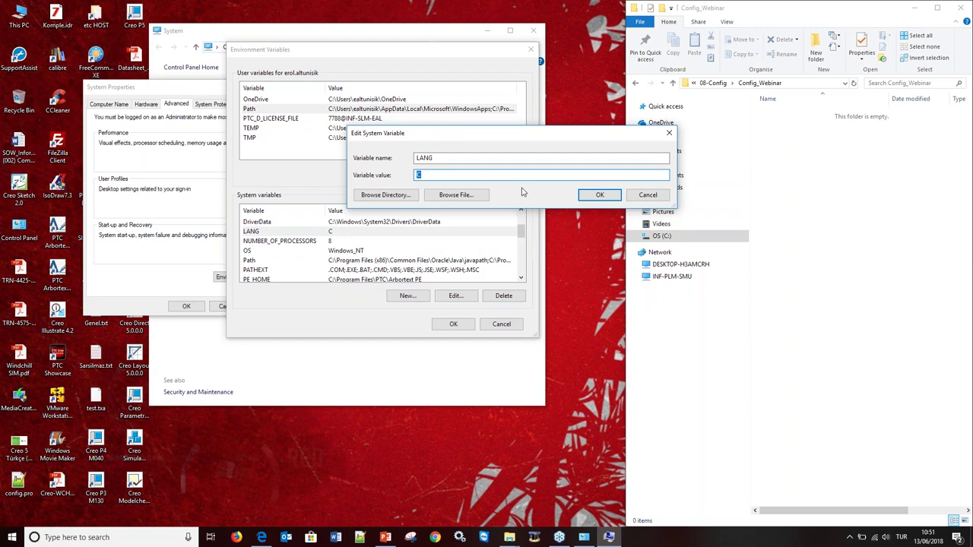
pyautogui.click(599, 195)
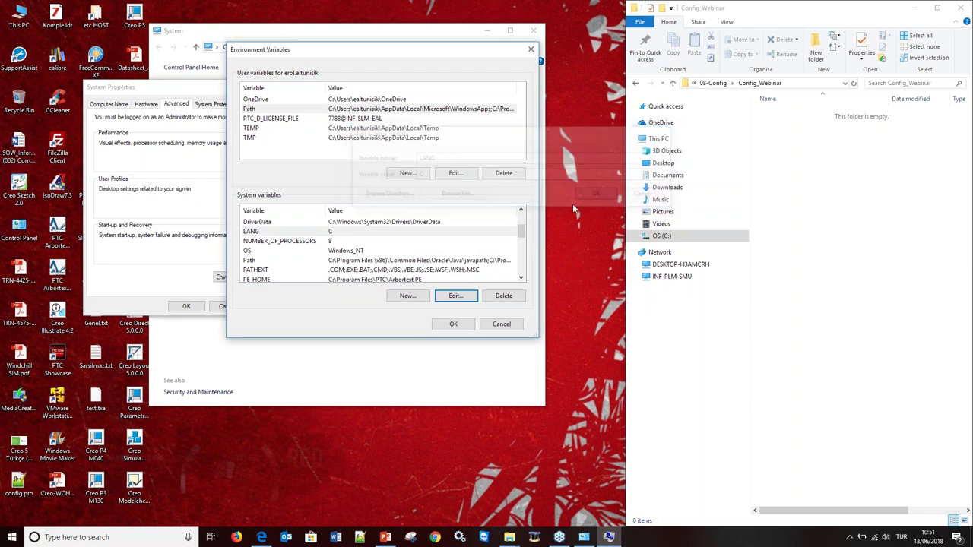
pyautogui.click(453, 324)
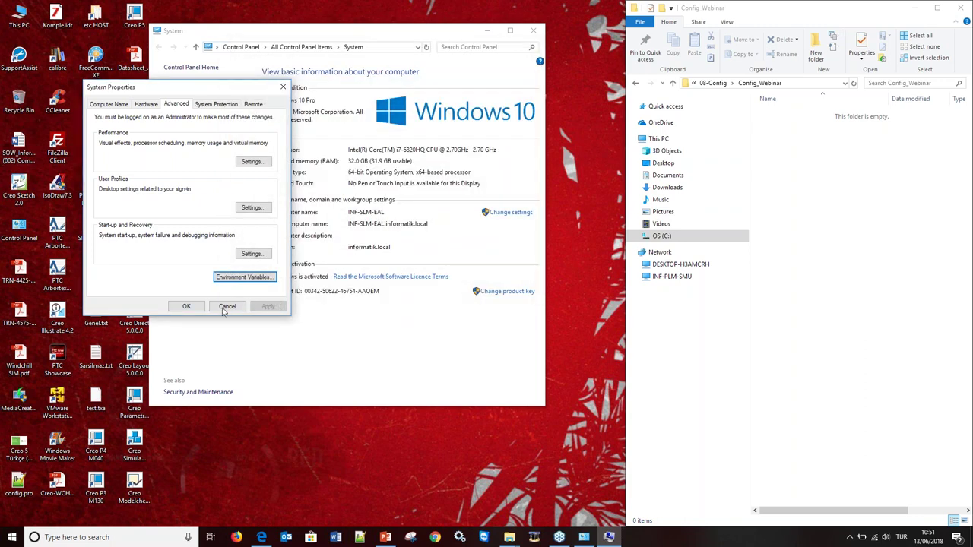
pyautogui.click(186, 306)
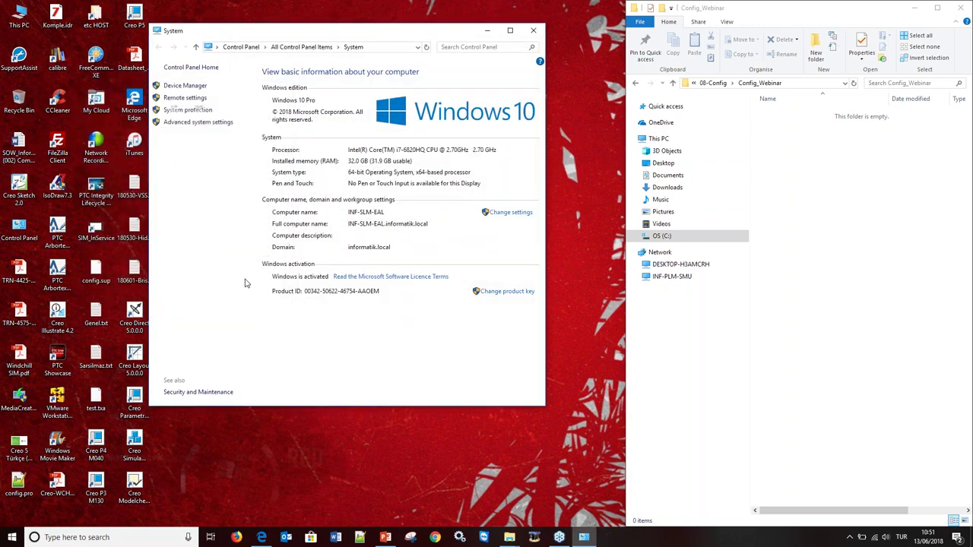
# Step: Set the Creo shortcut's Start in to C:\INF-EA-START\08-Config\Config_Webinar and apply it
pyautogui.click(536, 34)
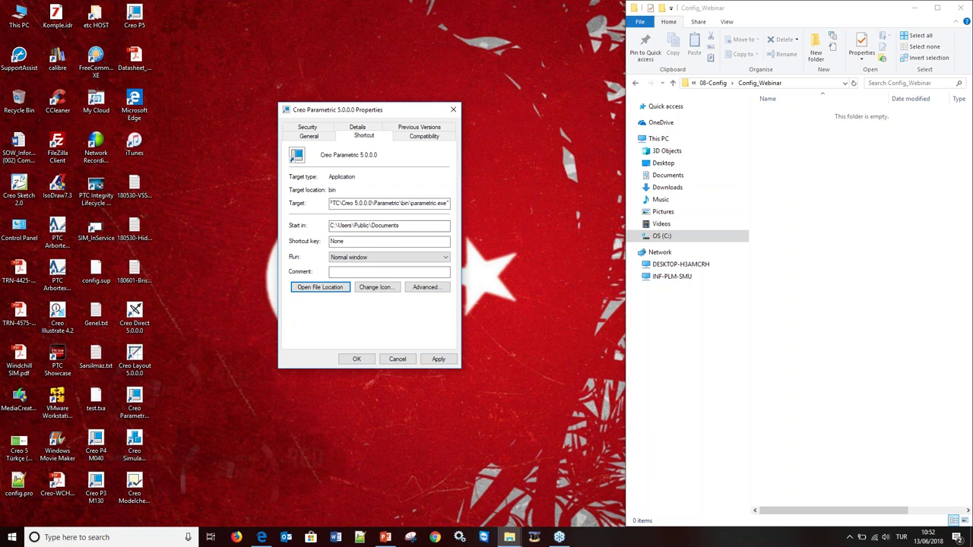
pyautogui.moveTo(413, 225); pyautogui.dragTo(318, 222)
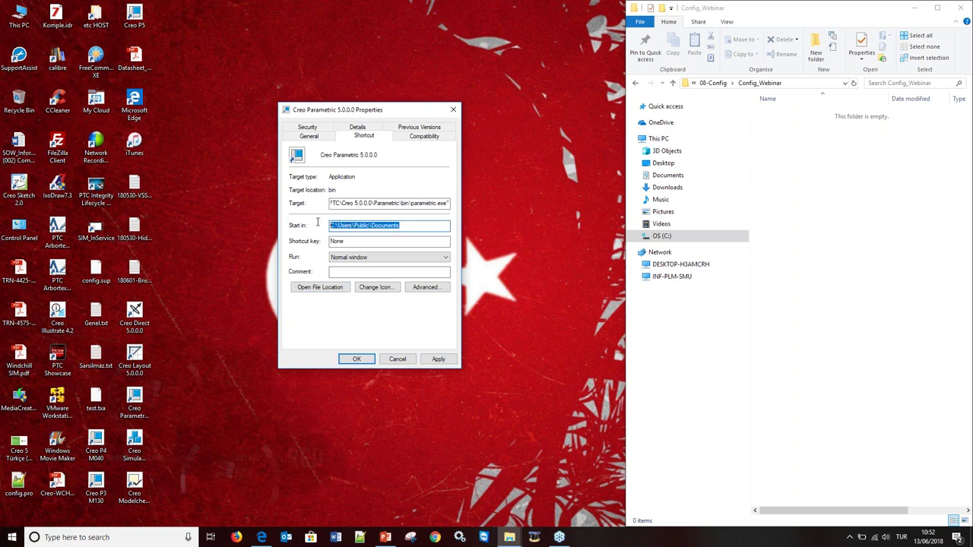
pyautogui.click(804, 82)
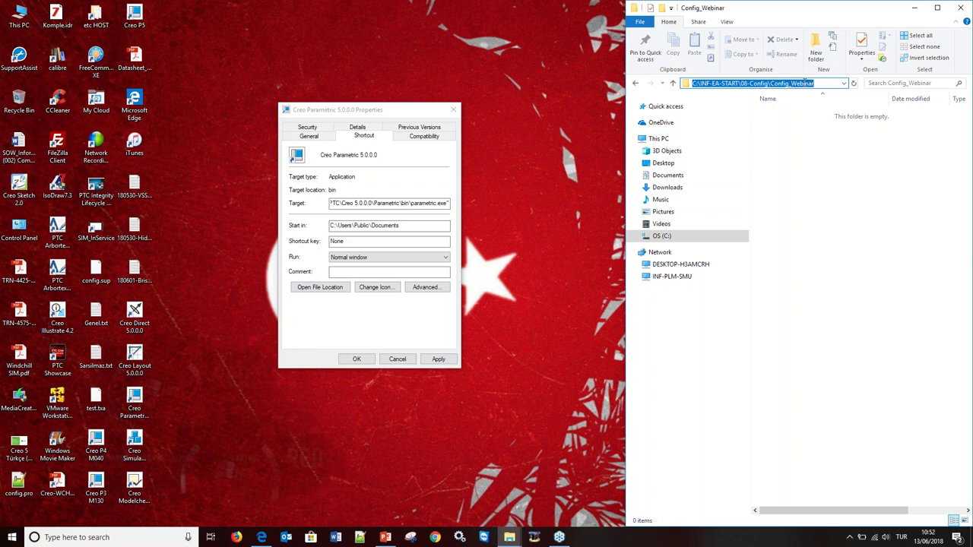
pyautogui.click(292, 225)
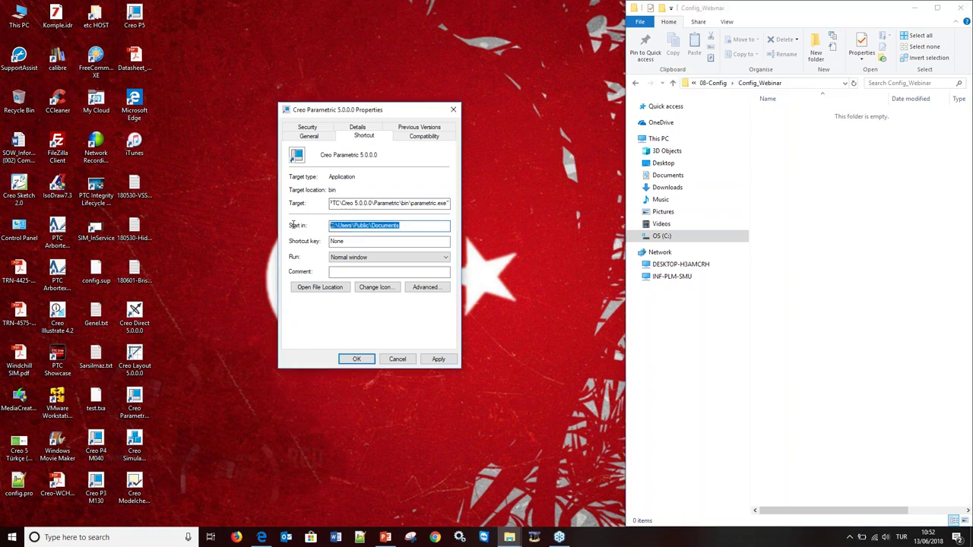
pyautogui.write('C:\\INF-EA-START\\08-Config\\Config_Webinar')
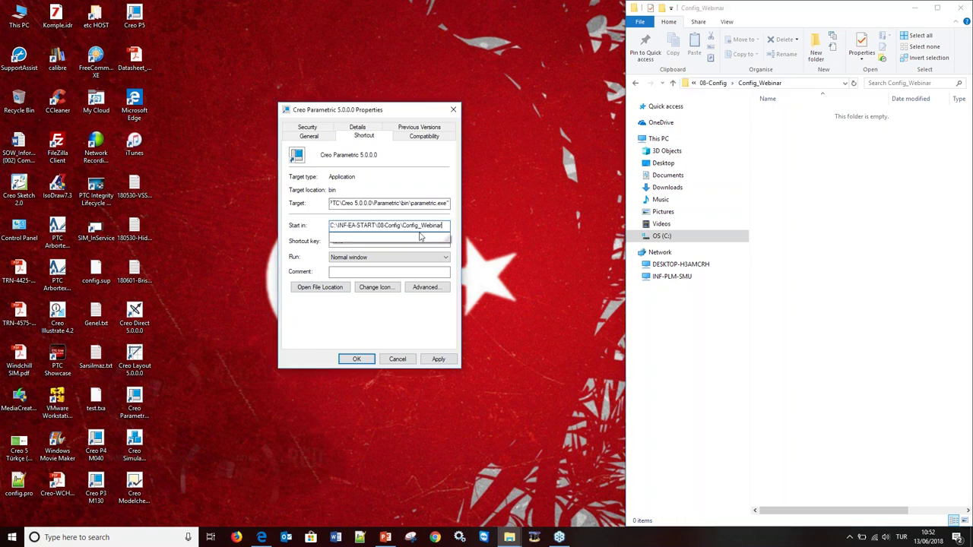
pyautogui.click(389, 258)
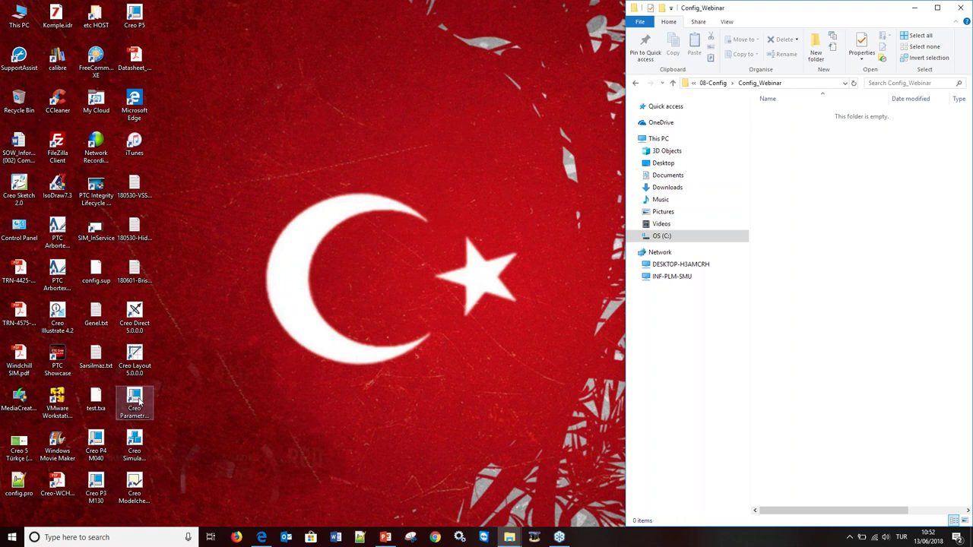
# Step: Launch Creo Parametric as administrator with the Creo P5 Webinar startup configuration
pyautogui.rightClick(138, 401)
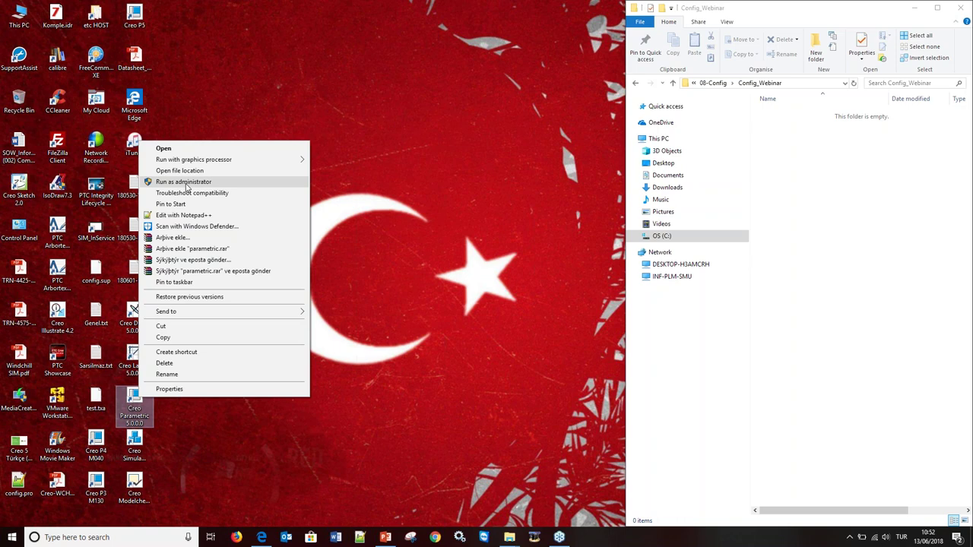
pyautogui.click(184, 183)
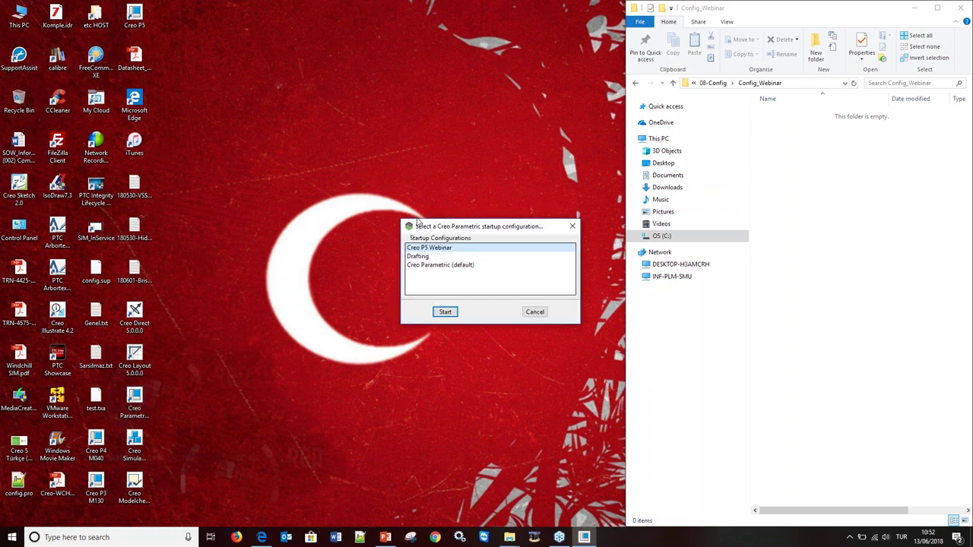
pyautogui.moveTo(478, 230)
pyautogui.mouseDown()
pyautogui.moveTo(331, 65)
pyautogui.moveTo(333, 203)
pyautogui.mouseUp()
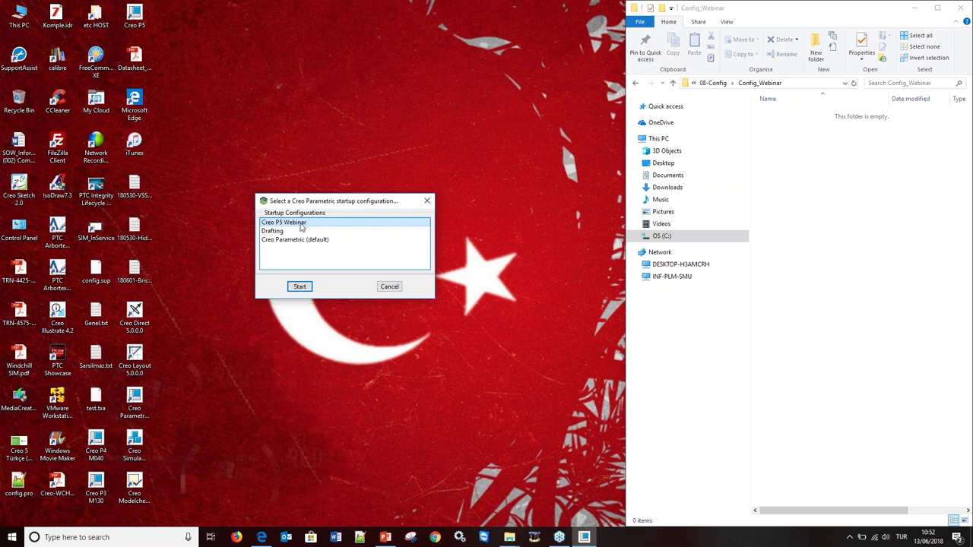
pyautogui.click(283, 242)
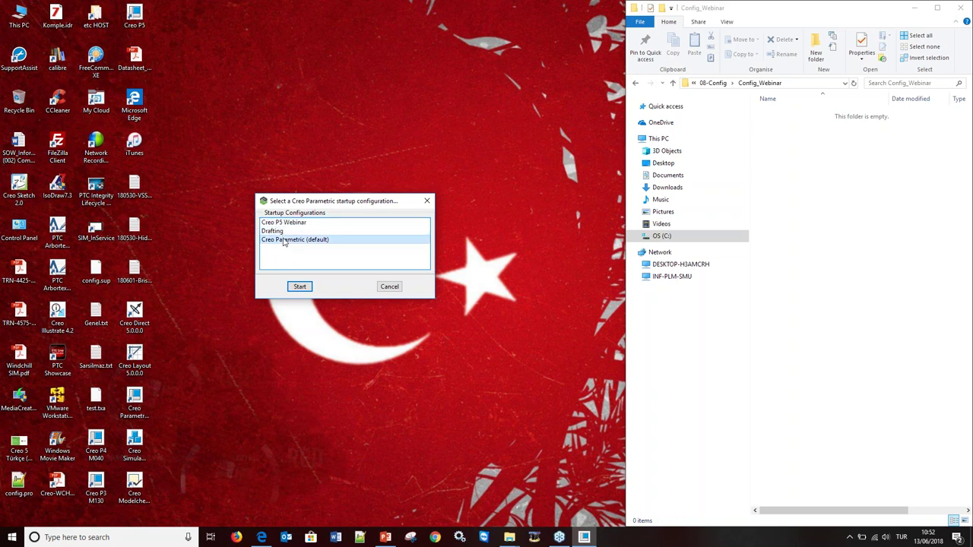
pyautogui.click(289, 223)
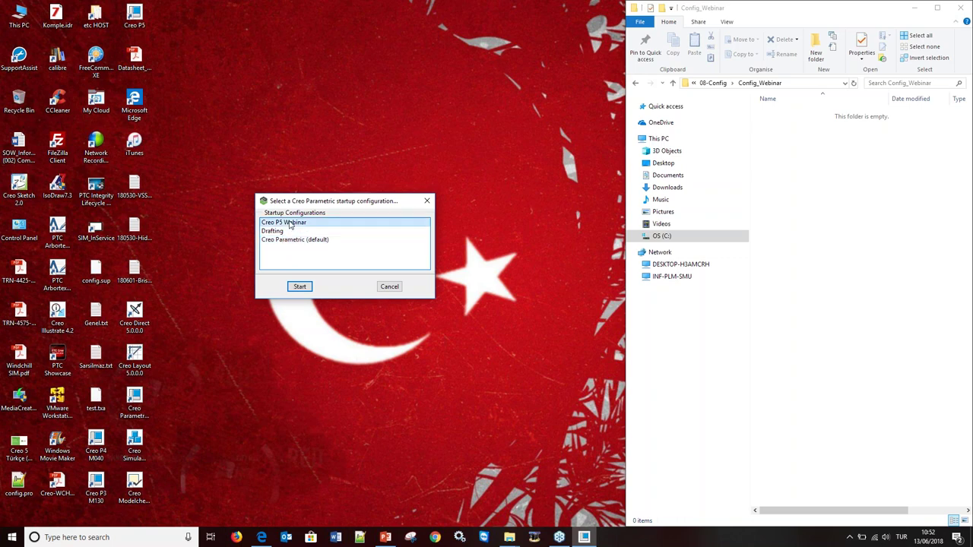
pyautogui.click(300, 287)
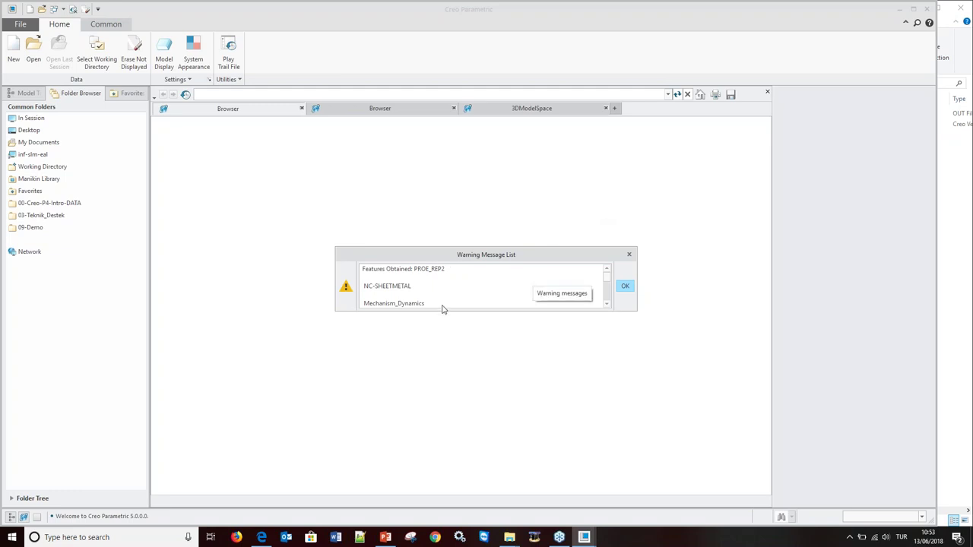
# Step: Review the warning list's obtained features and the missing PVDESIGNCHECK and PVINTERFERENCE
pyautogui.click(607, 304)
pyautogui.click(608, 305)
pyautogui.click(607, 305)
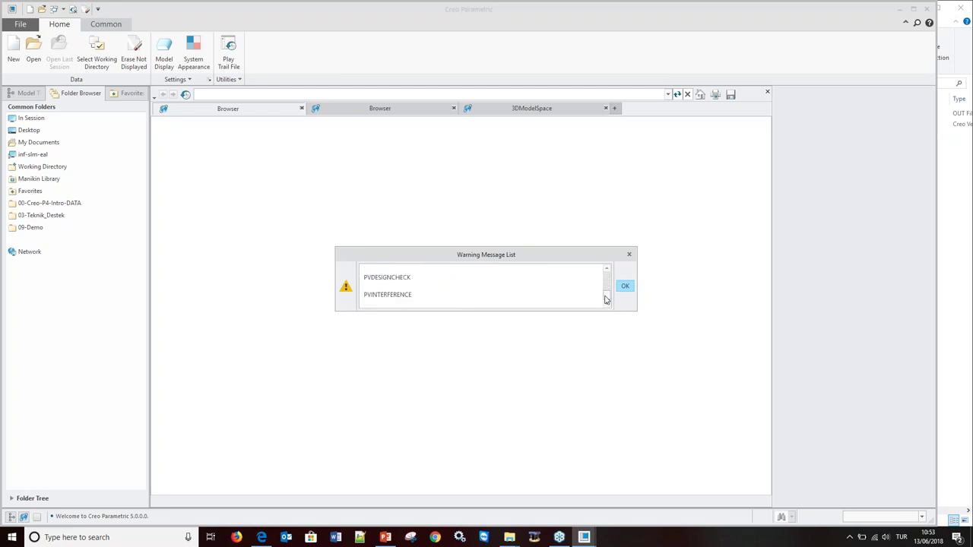
pyautogui.moveTo(606, 298); pyautogui.dragTo(606, 290)
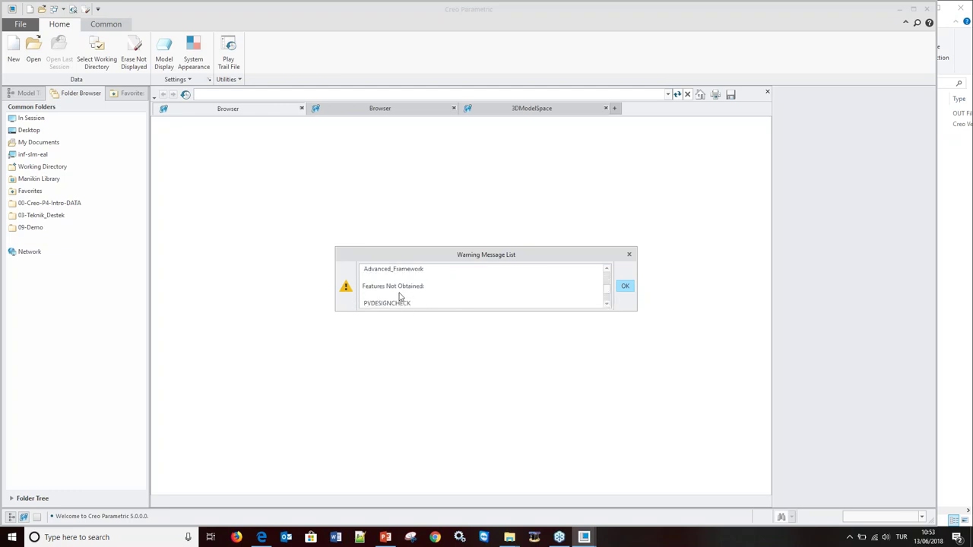
pyautogui.click(608, 305)
pyautogui.click(608, 305)
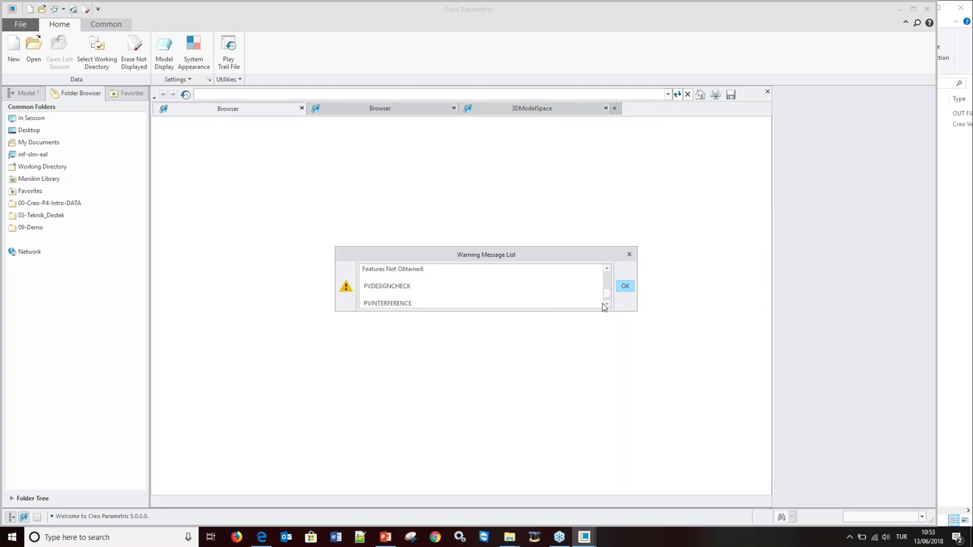
pyautogui.click(608, 305)
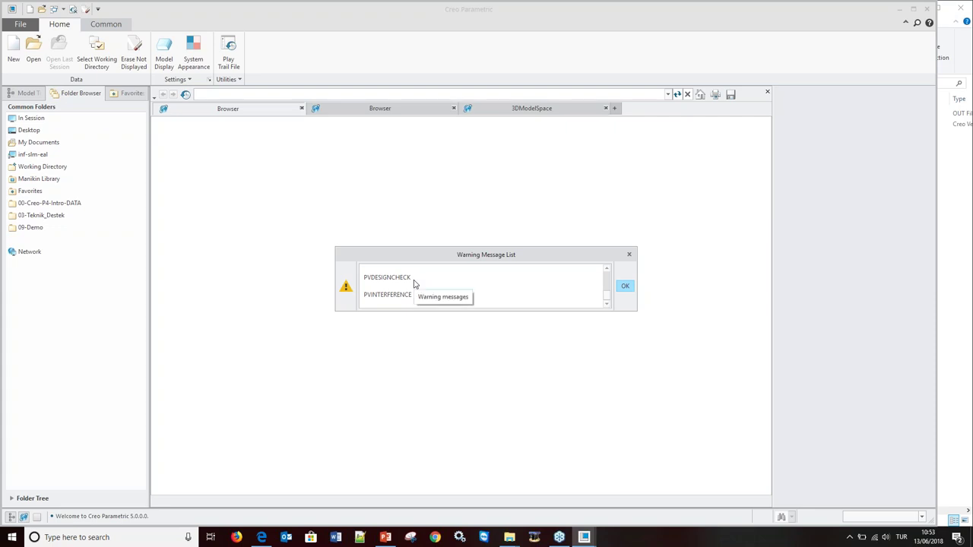
# Step: Dismiss the startup warnings and bring up Creo's File menu
pyautogui.click(625, 286)
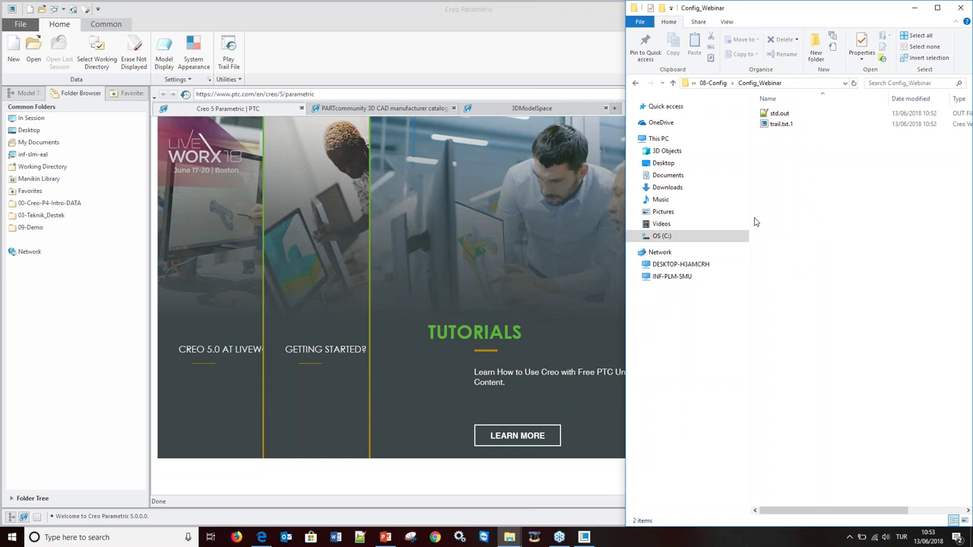
pyautogui.click(361, 48)
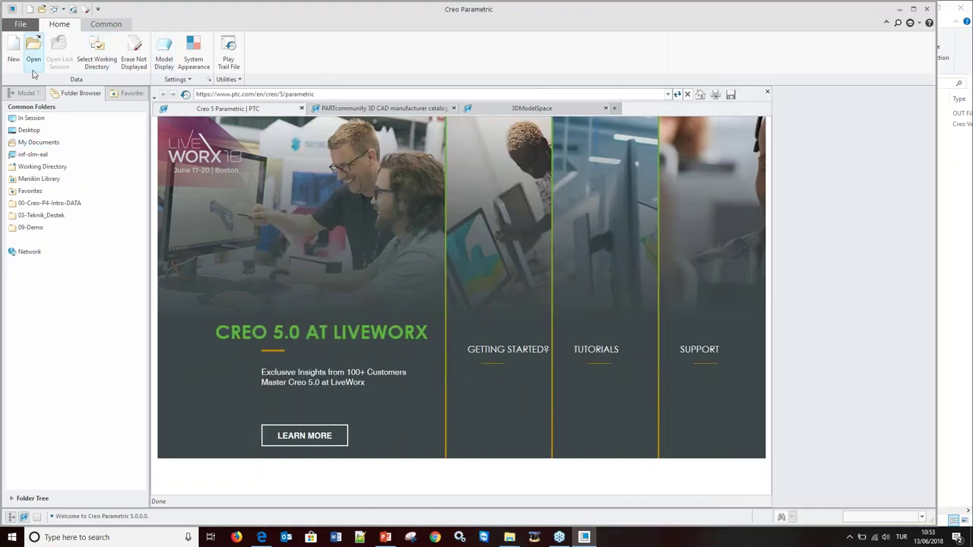
pyautogui.click(20, 23)
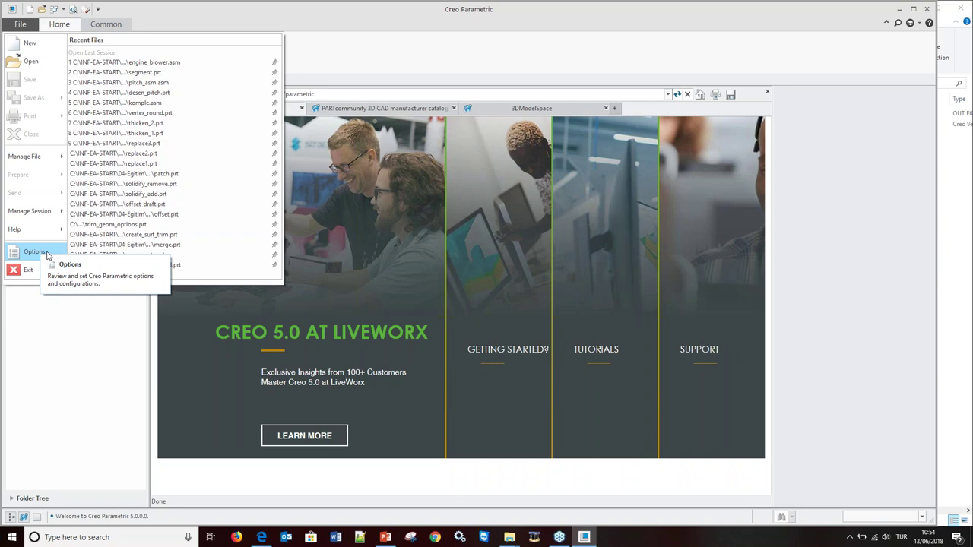
pyautogui.moveTo(31, 229)
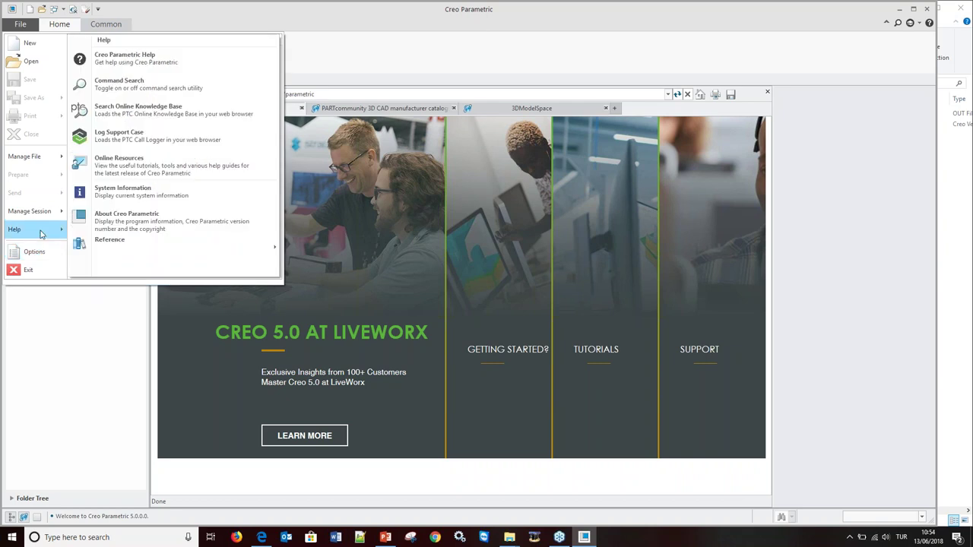
# Step: Write Creo's system information to support.inf.1 and scroll through its license and machine details
pyautogui.click(152, 193)
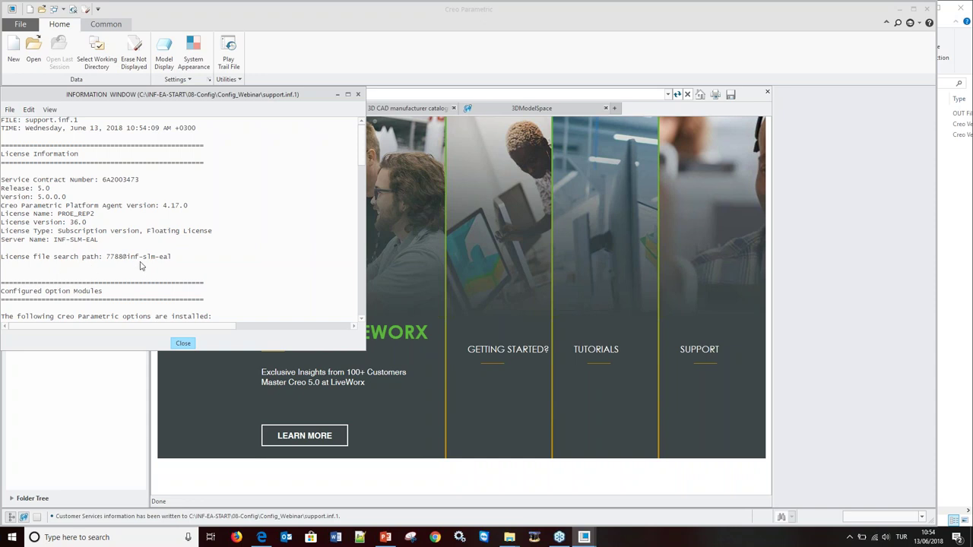
pyautogui.scroll(-3, 150, 264)
pyautogui.scroll(-1, 64, 206)
pyautogui.scroll(-4, 137, 229)
pyautogui.scroll(-2, 131, 231)
pyautogui.scroll(-3, 133, 231)
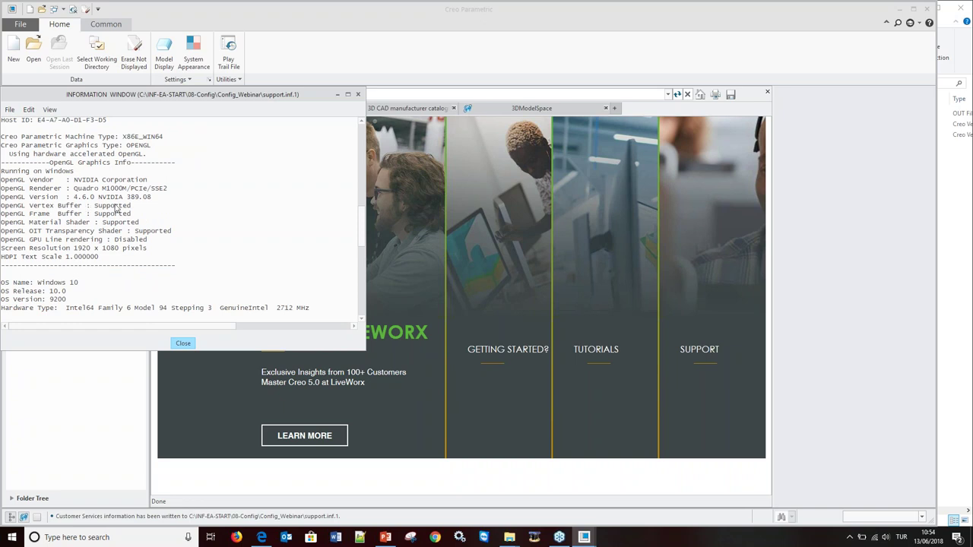
pyautogui.scroll(-3, 99, 238)
pyautogui.scroll(-3, 107, 231)
pyautogui.scroll(-3, 114, 227)
pyautogui.scroll(-3, 116, 225)
pyautogui.scroll(-2, 115, 225)
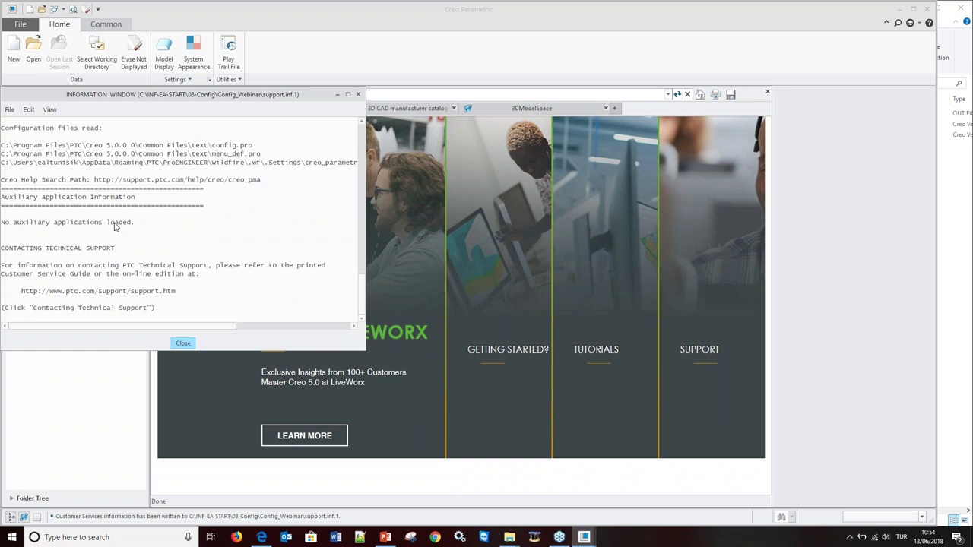
pyautogui.click(358, 94)
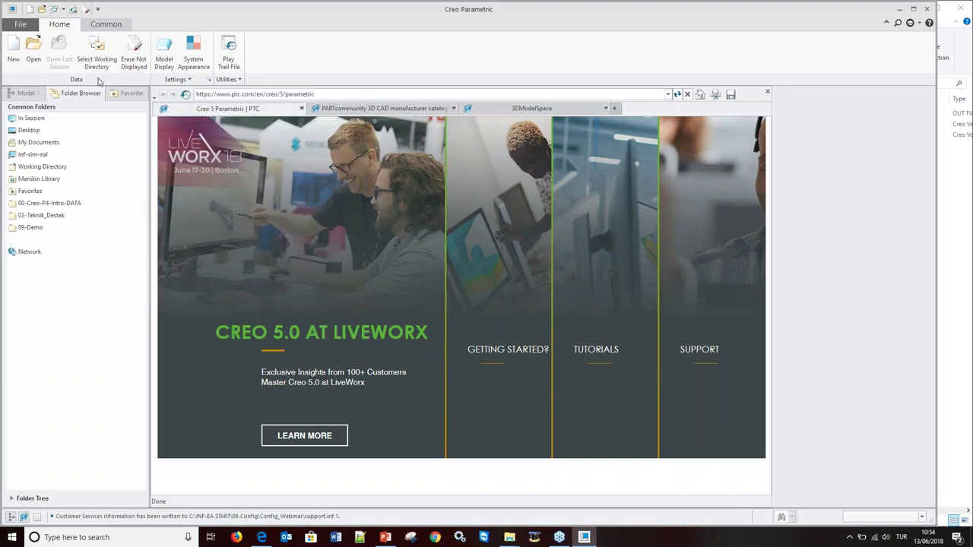
pyautogui.click(20, 26)
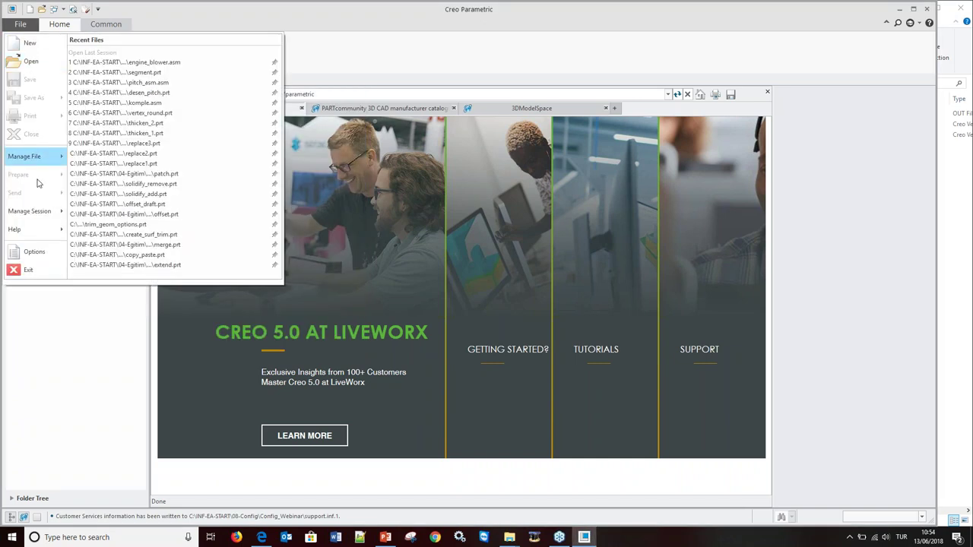
pyautogui.click(30, 254)
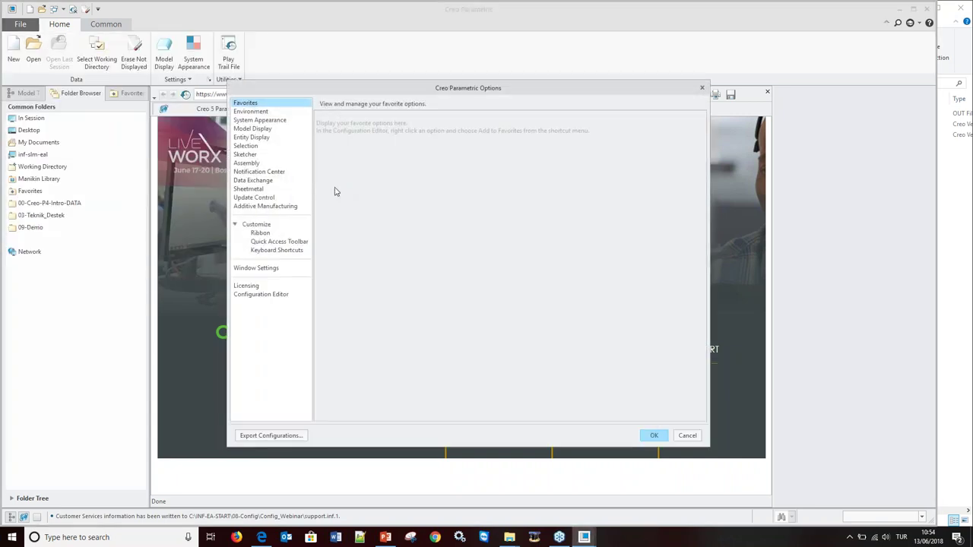
pyautogui.click(256, 112)
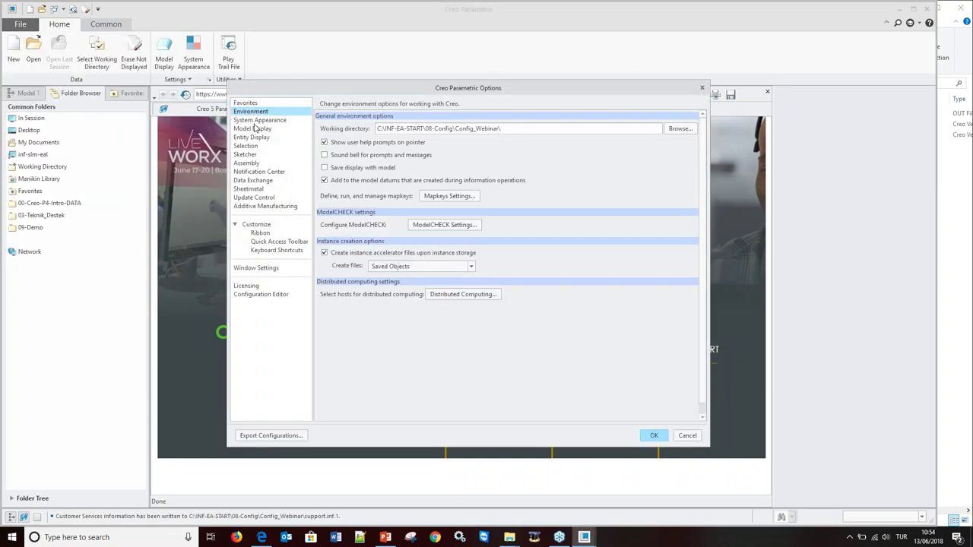
pyautogui.click(258, 121)
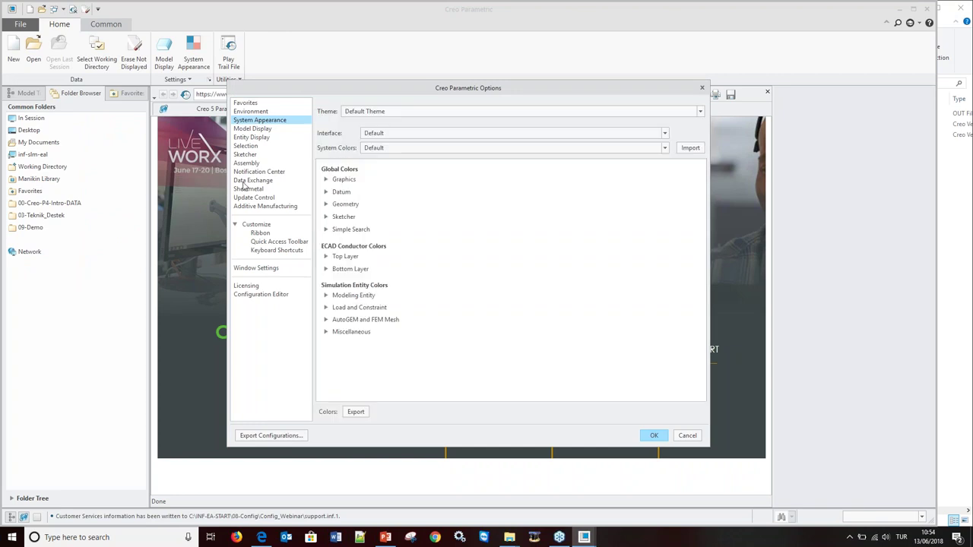
pyautogui.click(254, 130)
pyautogui.click(252, 138)
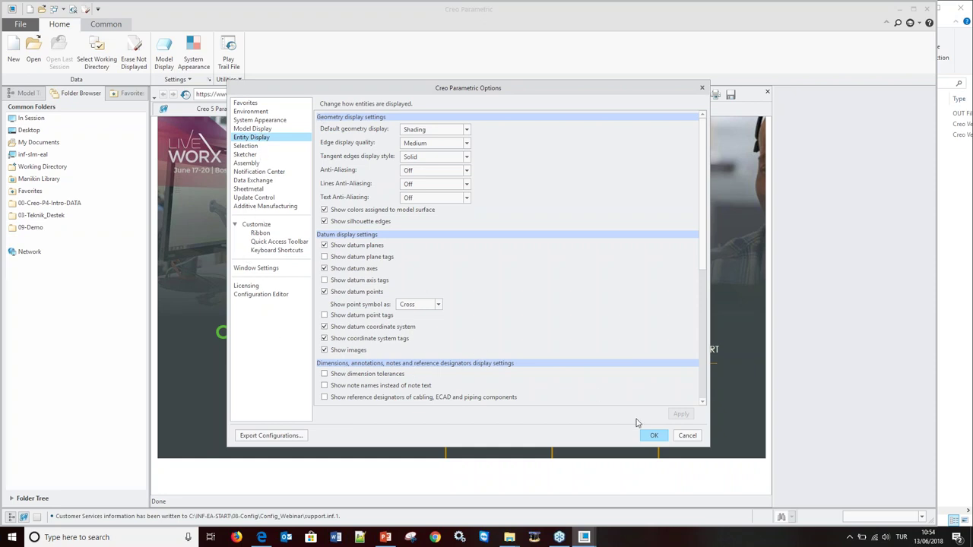
pyautogui.click(687, 436)
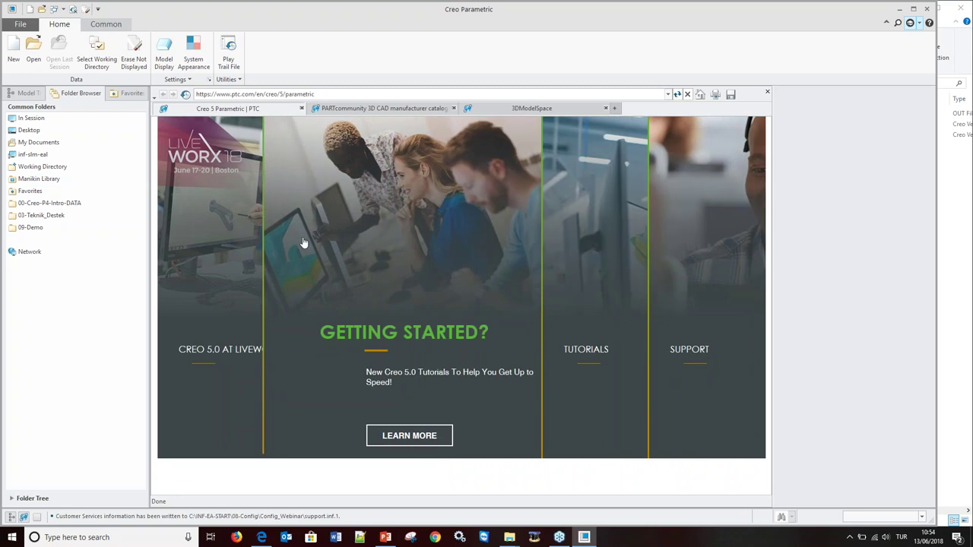
pyautogui.click(14, 50)
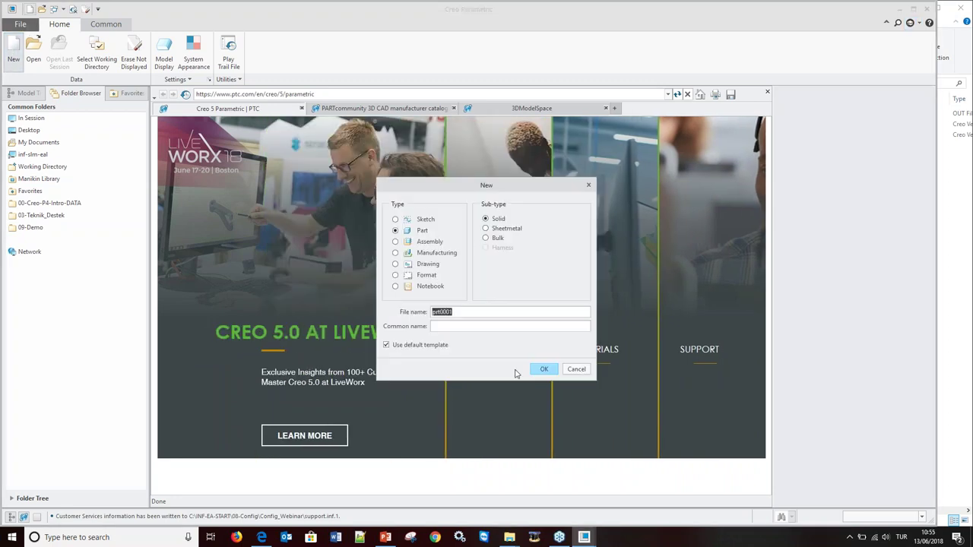
# Step: Create part PRT0001 from the inlbs_part_solid template and hide its datum planes
pyautogui.click(465, 324)
pyautogui.press('Return')
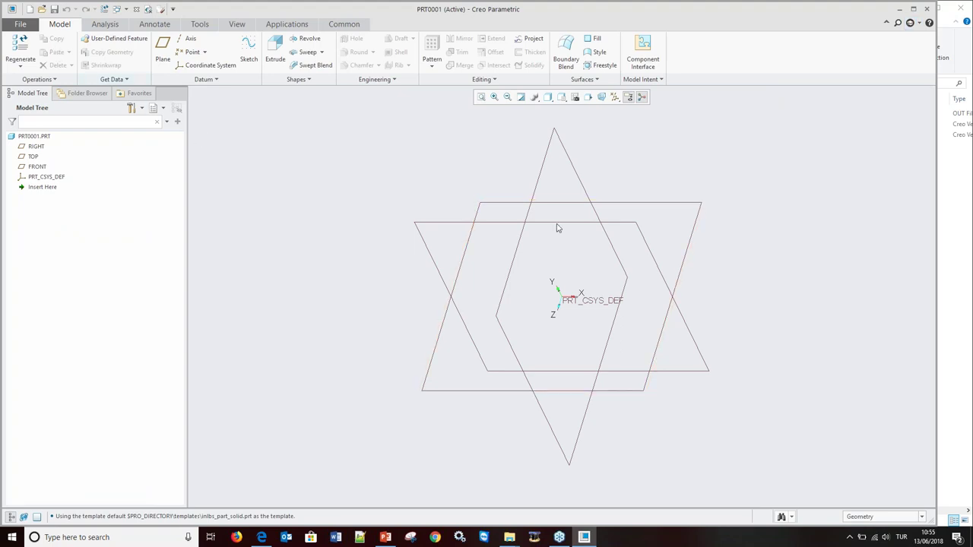
pyautogui.click(548, 96)
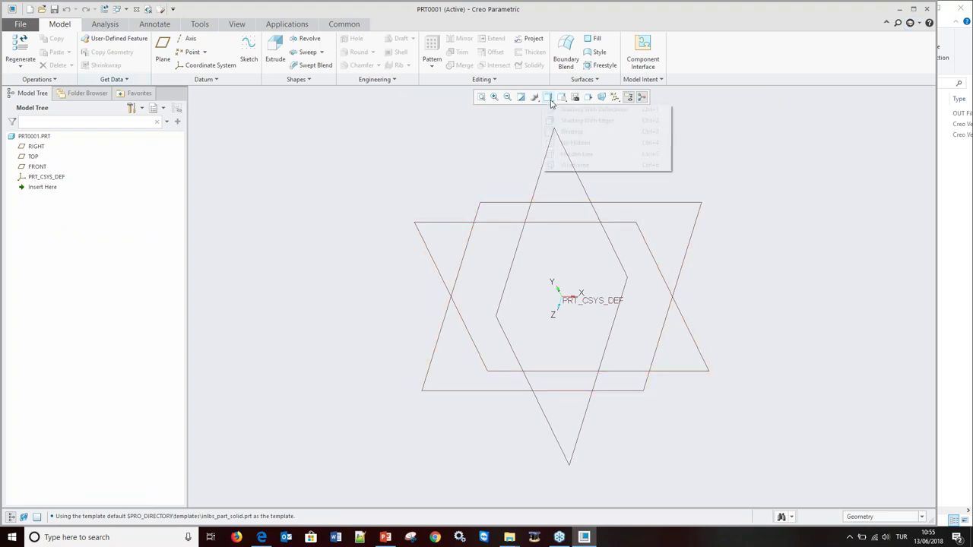
pyautogui.click(561, 97)
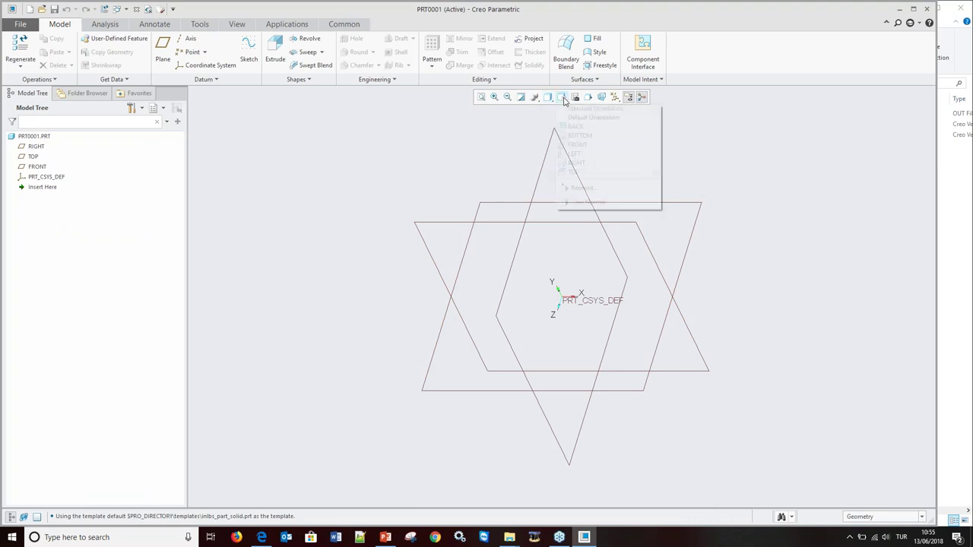
pyautogui.click(539, 172)
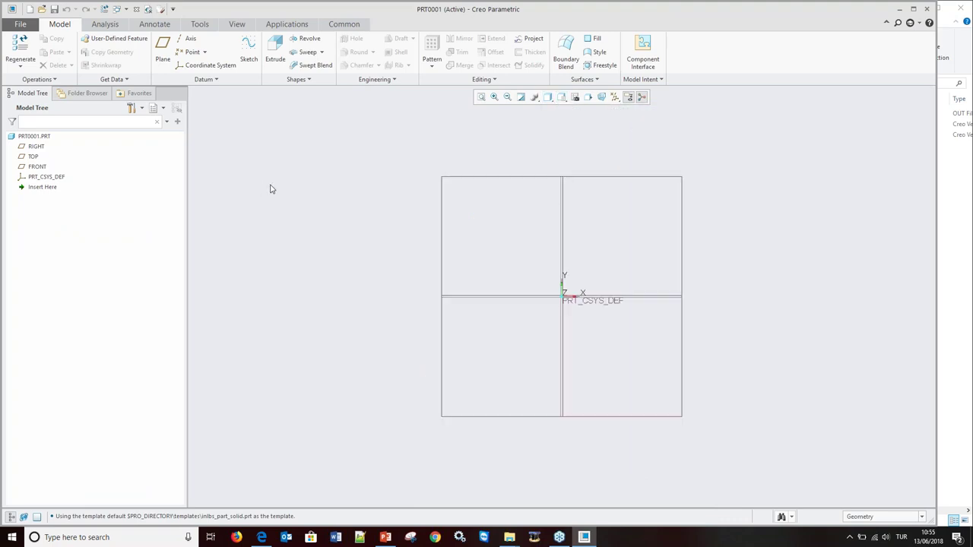
pyautogui.click(21, 28)
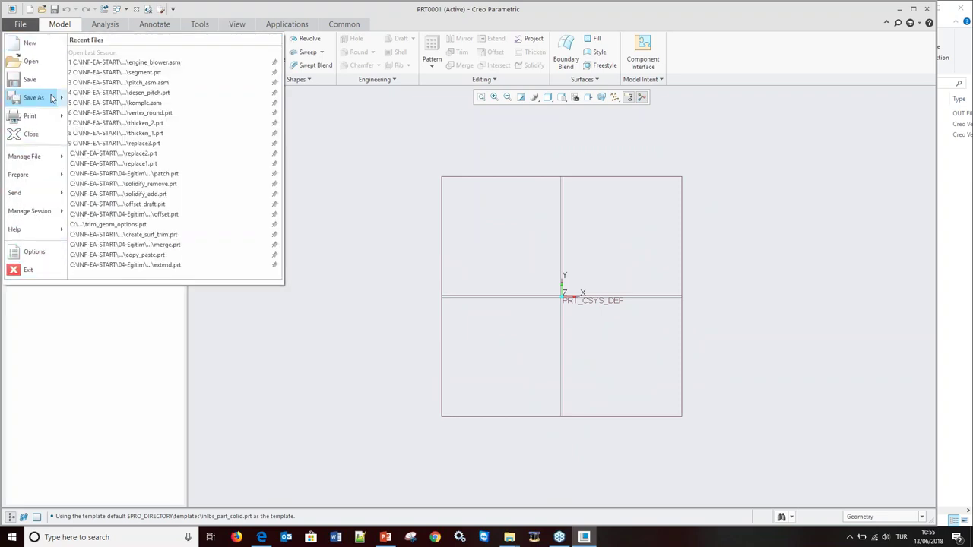
pyautogui.click(362, 163)
pyautogui.click(21, 24)
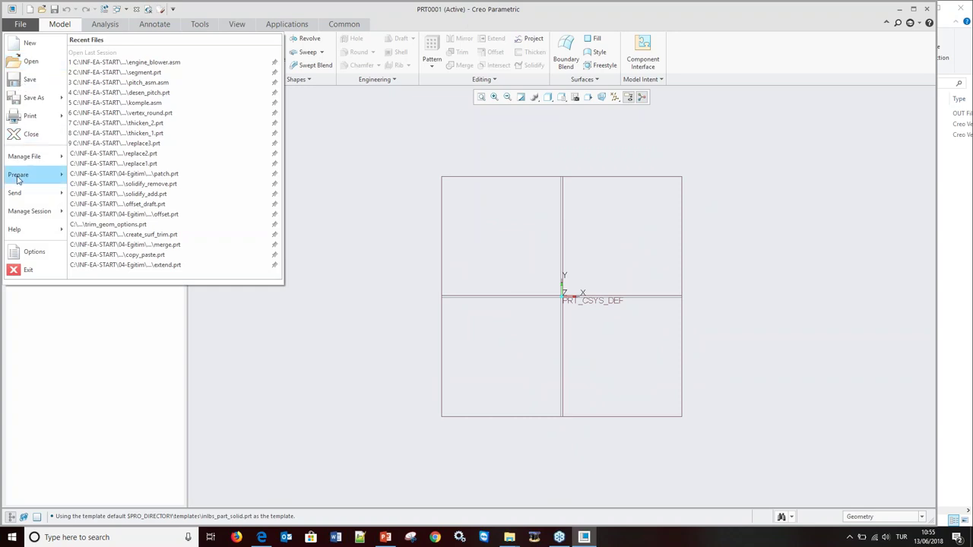
pyautogui.moveTo(18, 175)
pyautogui.click(126, 64)
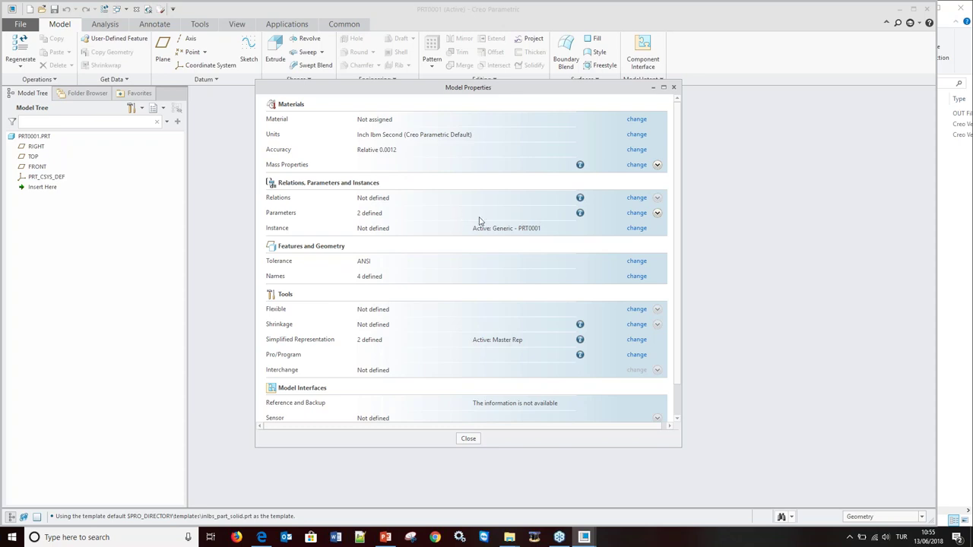
pyautogui.click(658, 213)
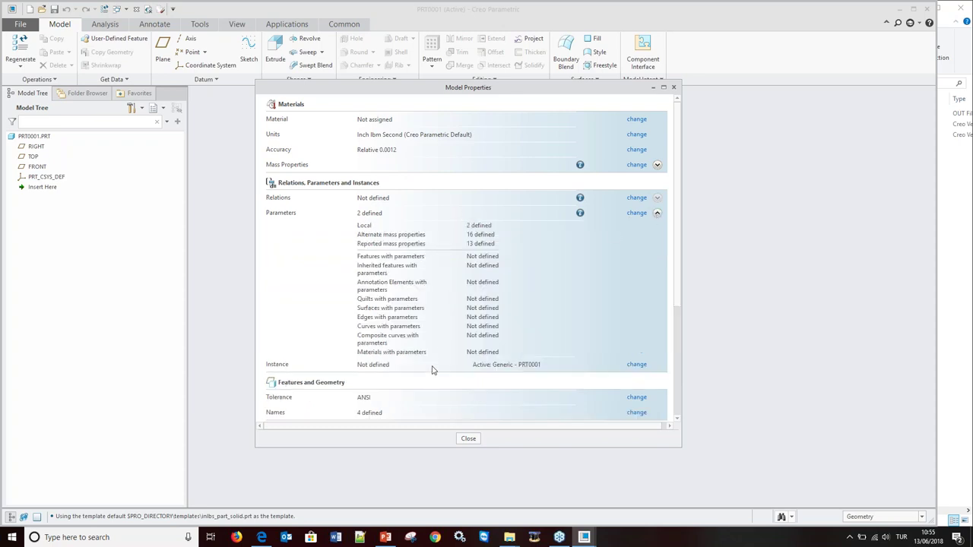
pyautogui.click(636, 213)
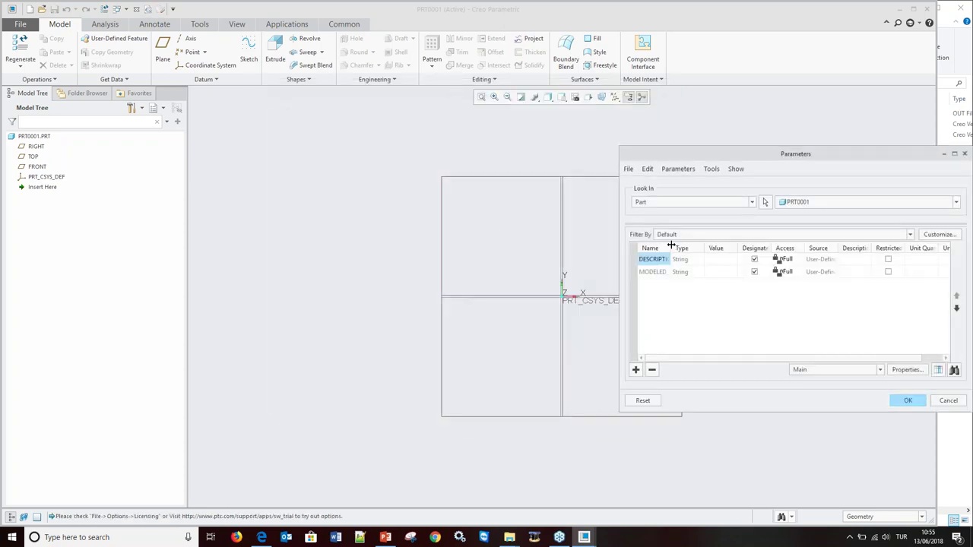
pyautogui.moveTo(760, 159); pyautogui.dragTo(396, 148)
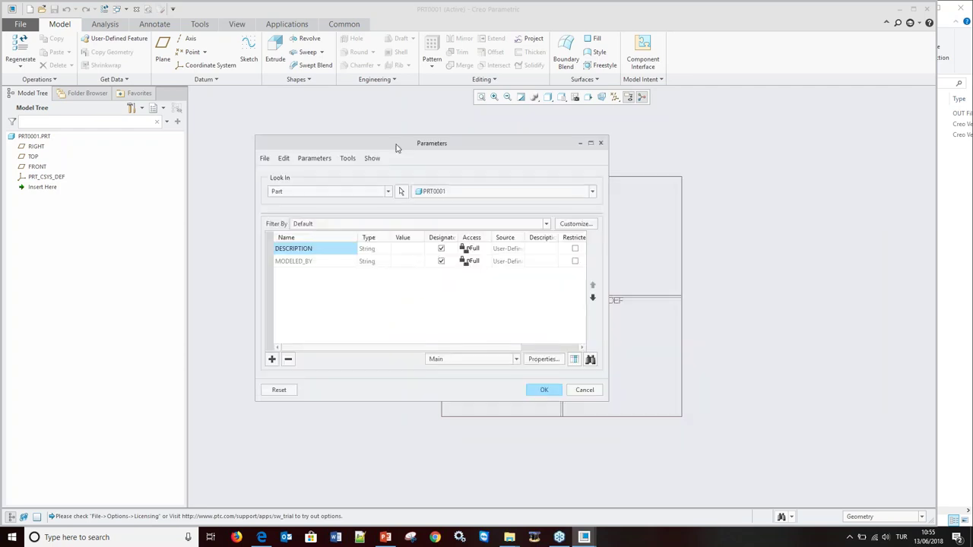
pyautogui.click(583, 389)
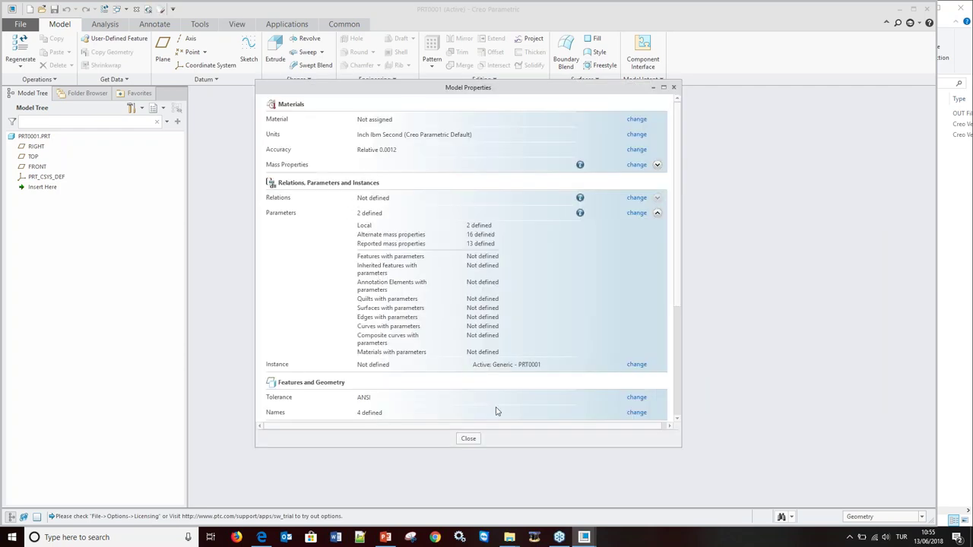
pyautogui.click(469, 437)
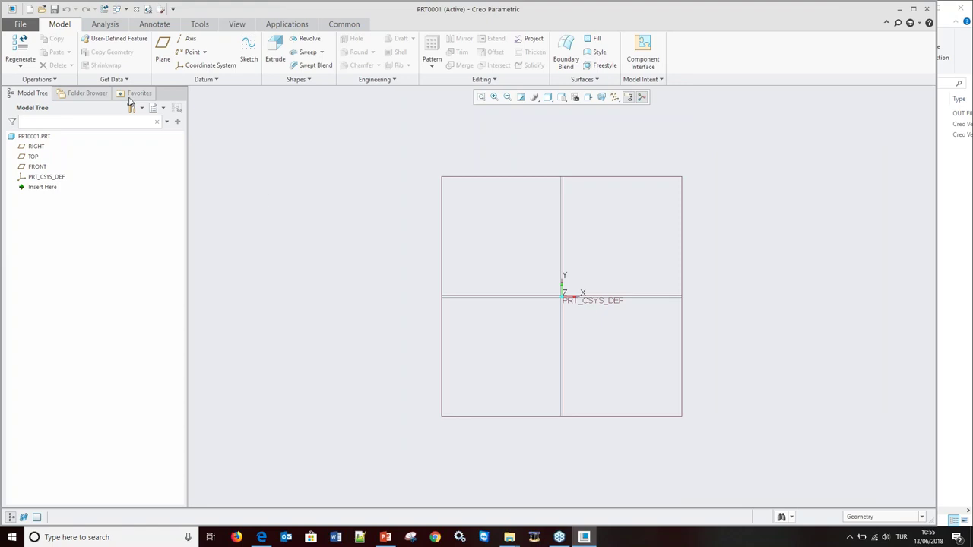
pyautogui.click(21, 24)
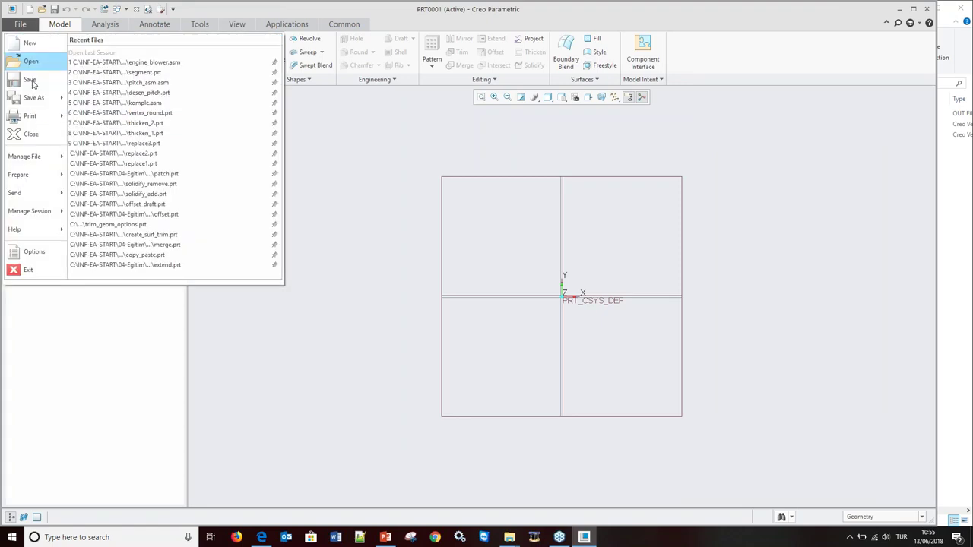
pyautogui.click(34, 256)
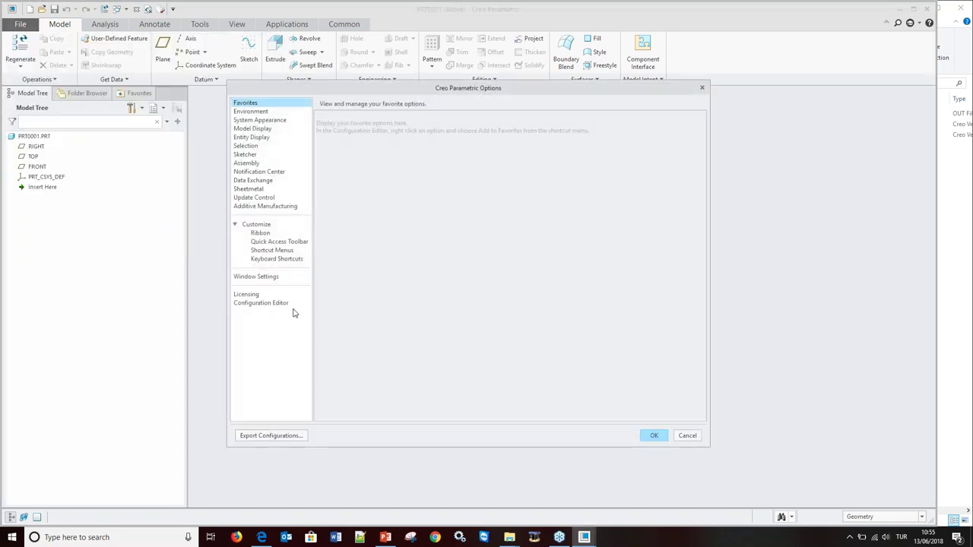
pyautogui.click(275, 306)
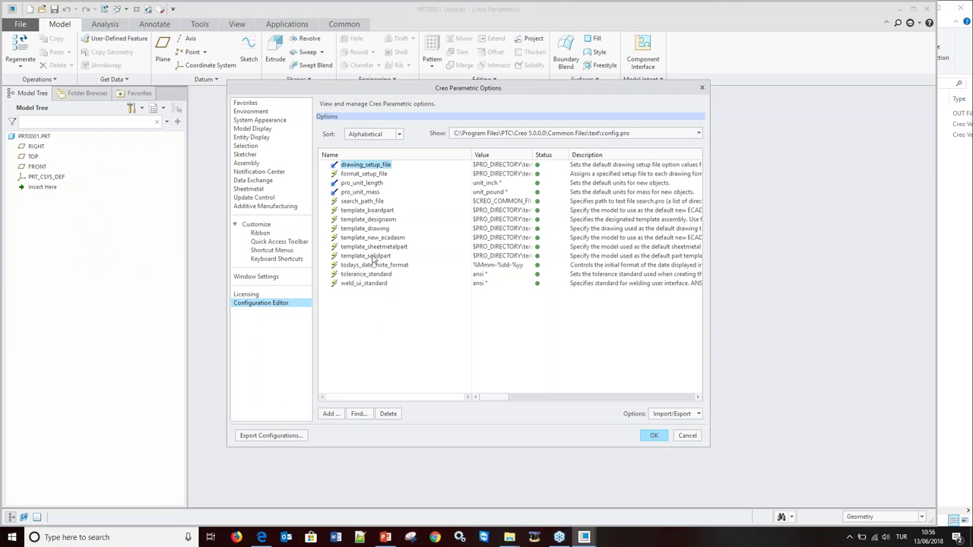
pyautogui.click(372, 257)
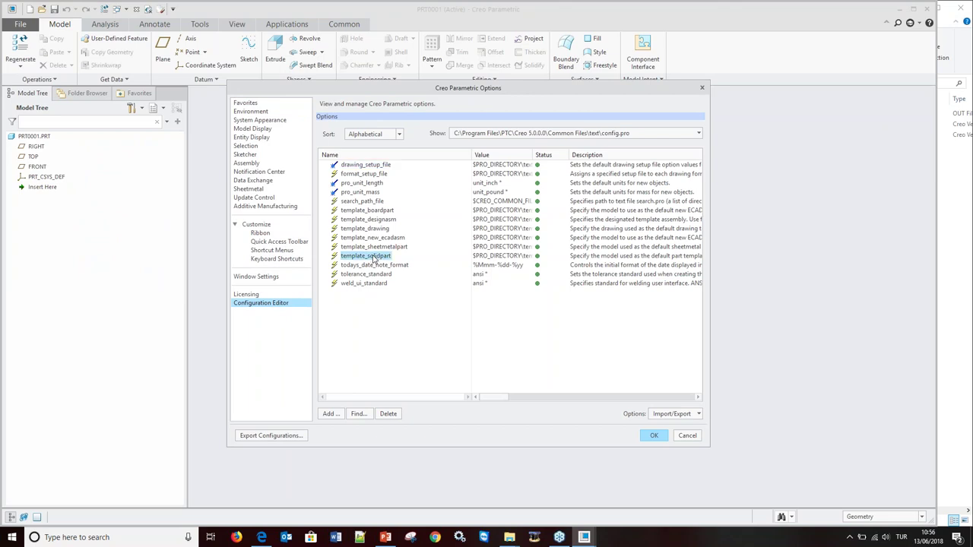
pyautogui.moveTo(533, 154); pyautogui.dragTo(647, 144)
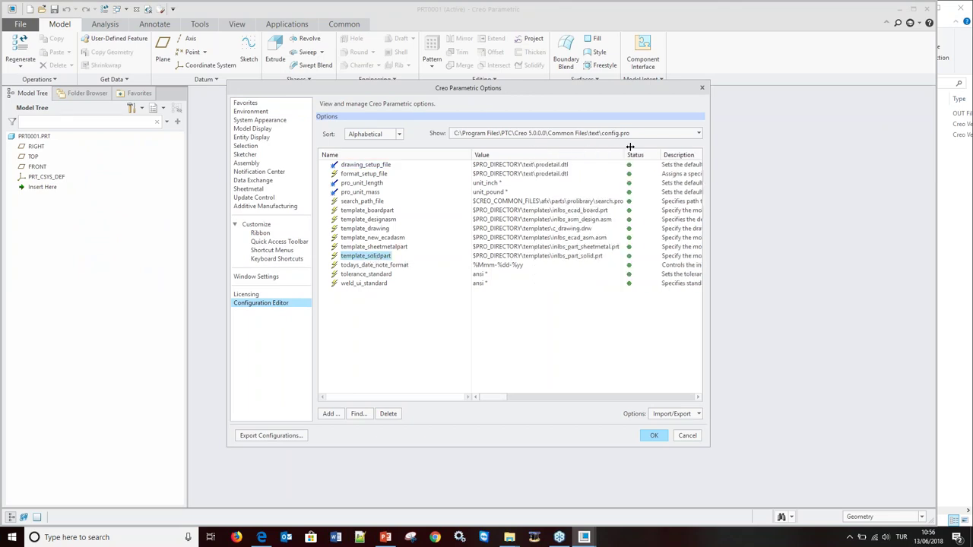
pyautogui.click(539, 258)
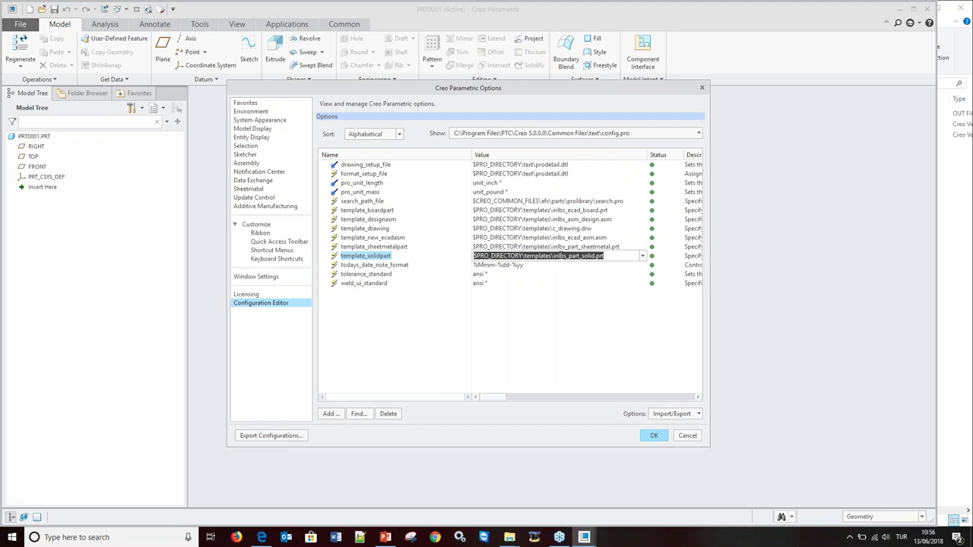
pyautogui.click(379, 250)
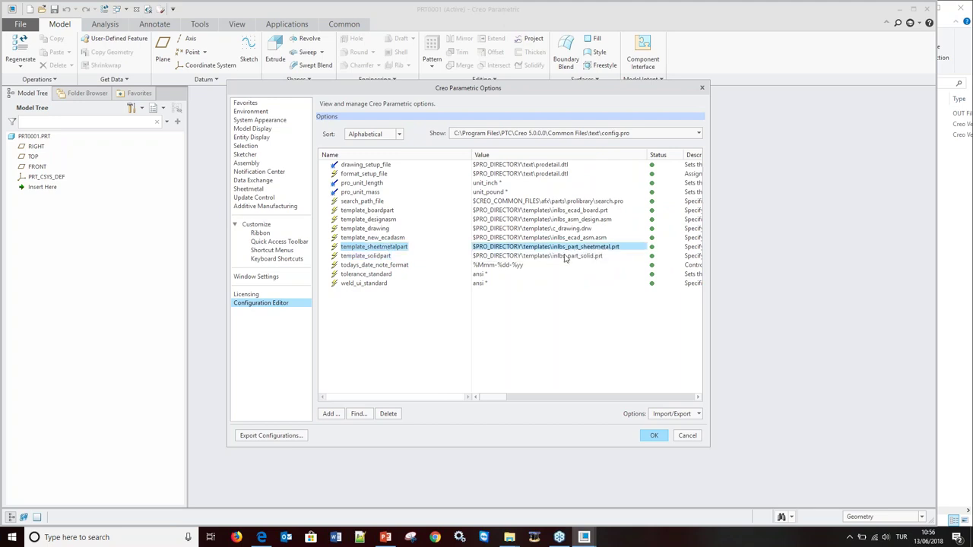
pyautogui.click(373, 229)
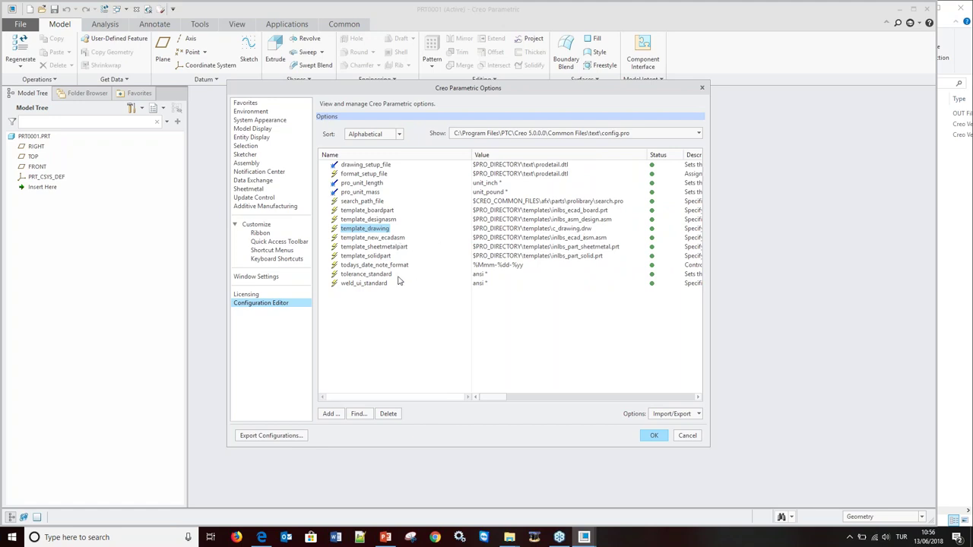
pyautogui.click(379, 221)
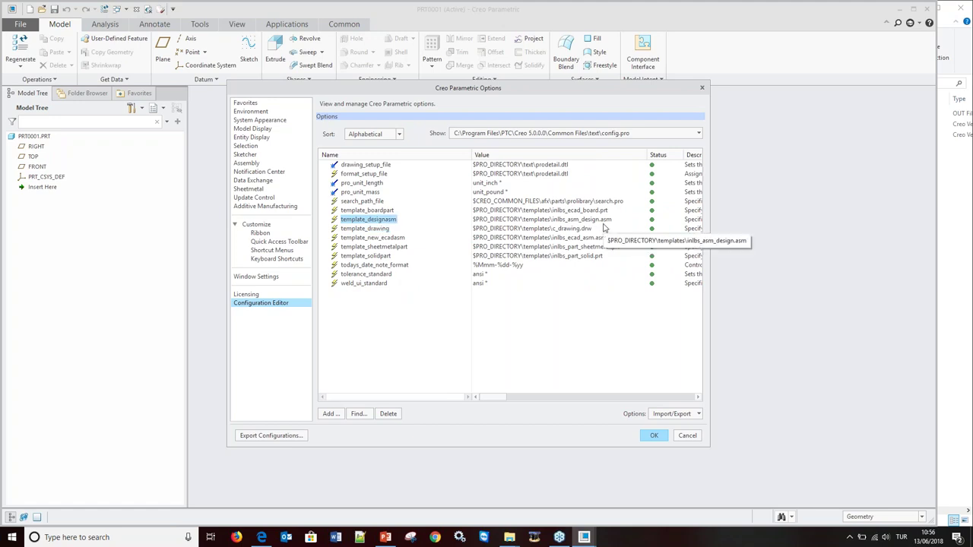
pyautogui.click(686, 435)
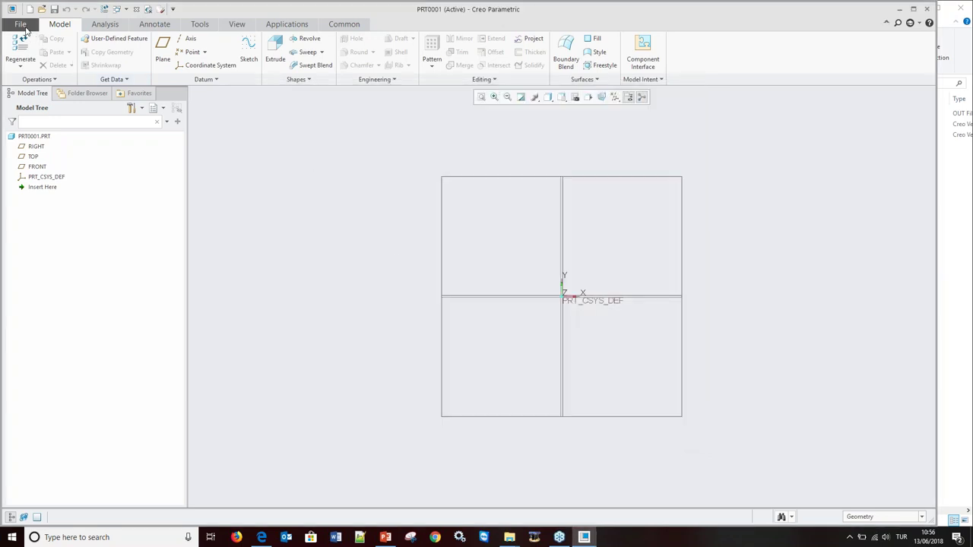
pyautogui.click(22, 28)
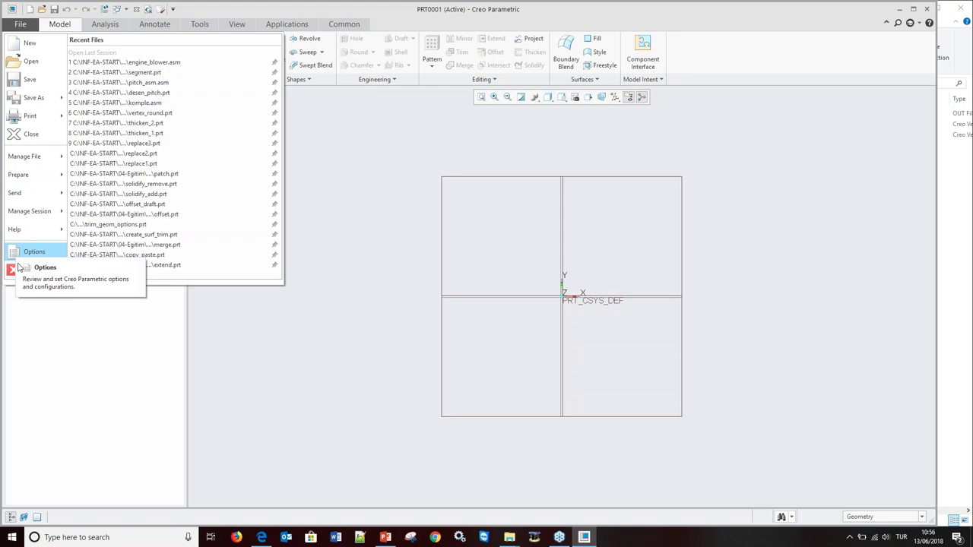
pyautogui.click(21, 256)
# Step: Exit Creo and browse Explorer to Creo 5.0.0.0\Common Files\creo_standards\config_files
pyautogui.click(532, 287)
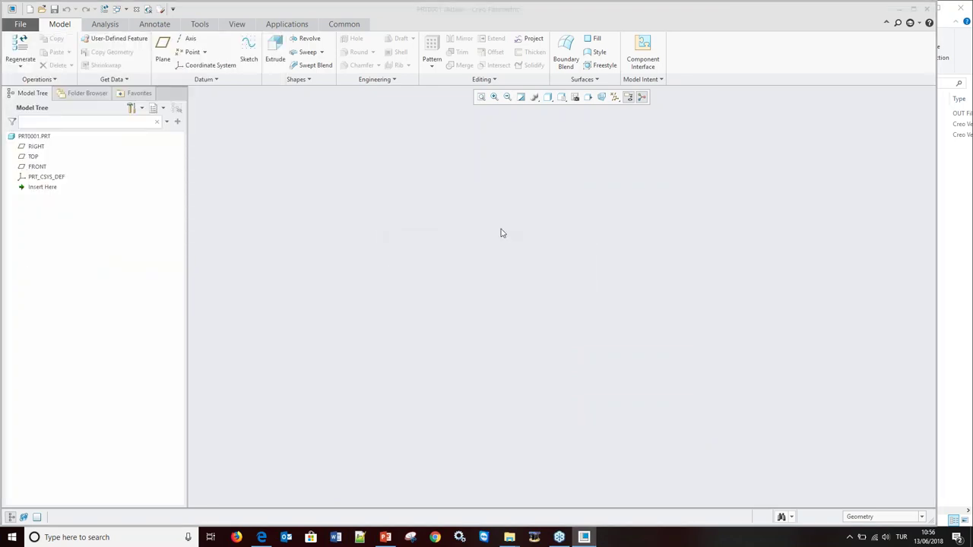
pyautogui.click(510, 537)
pyautogui.click(574, 487)
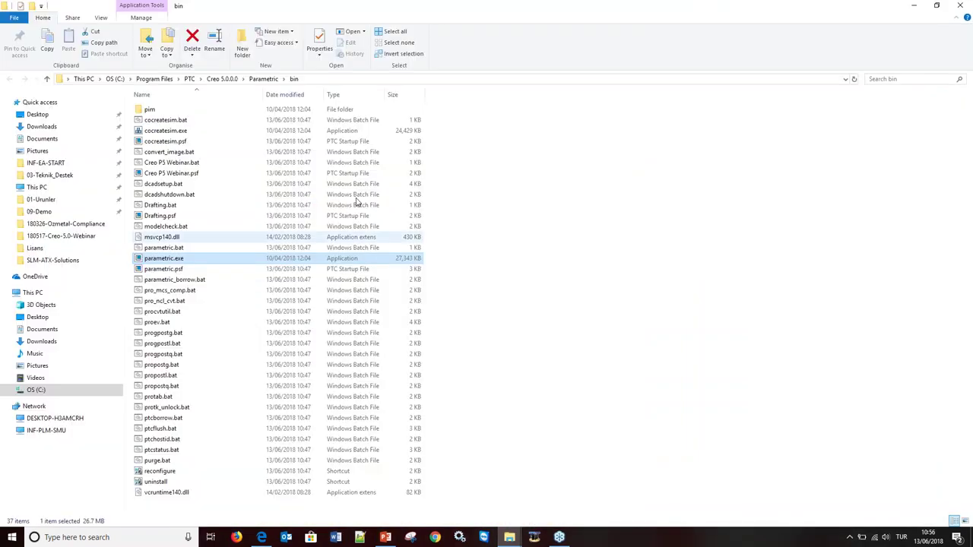
pyautogui.click(263, 79)
pyautogui.click(231, 80)
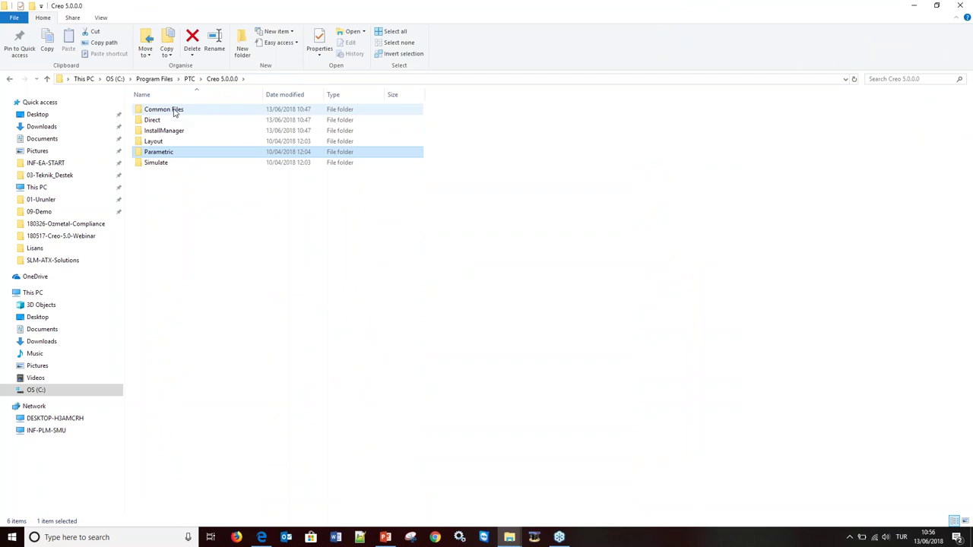
pyautogui.moveTo(164, 109)
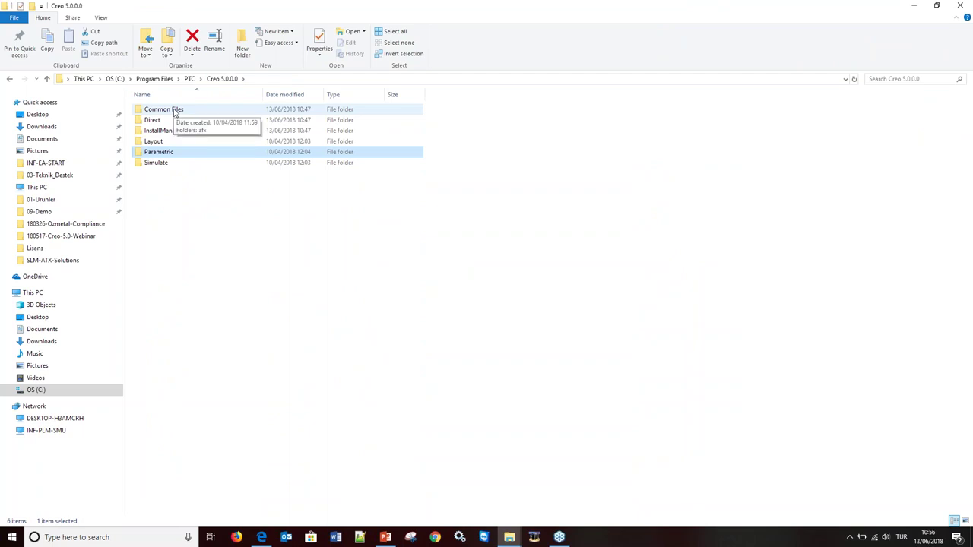
pyautogui.doubleClick(174, 111)
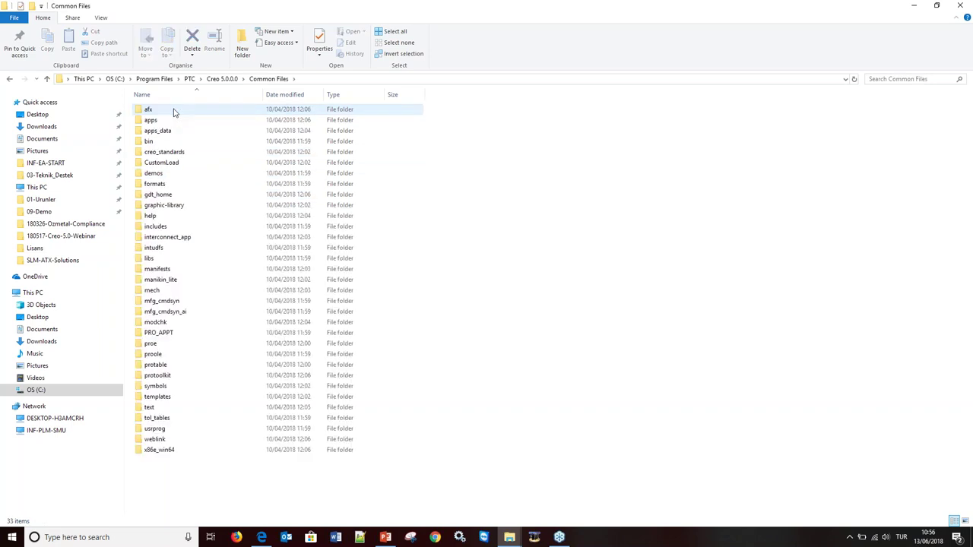
pyautogui.doubleClick(178, 152)
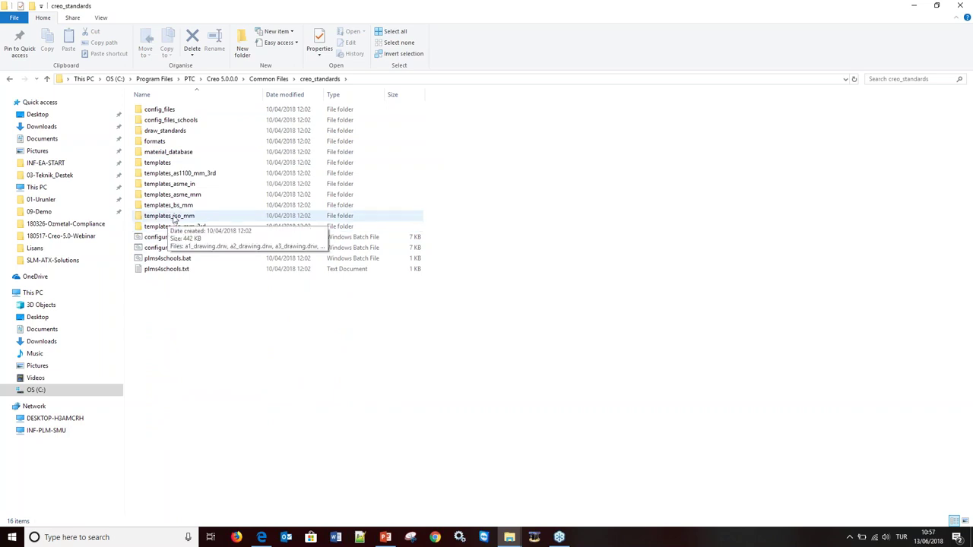
pyautogui.doubleClick(168, 111)
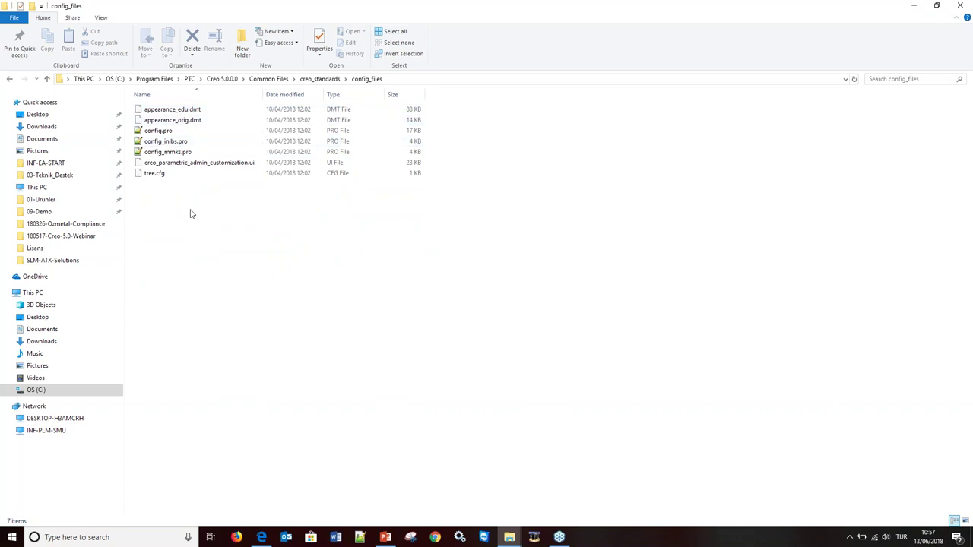
# Step: Copy config_mmks.pro into the Config_Webinar folder
pyautogui.click(168, 154)
pyautogui.rightClick(168, 154)
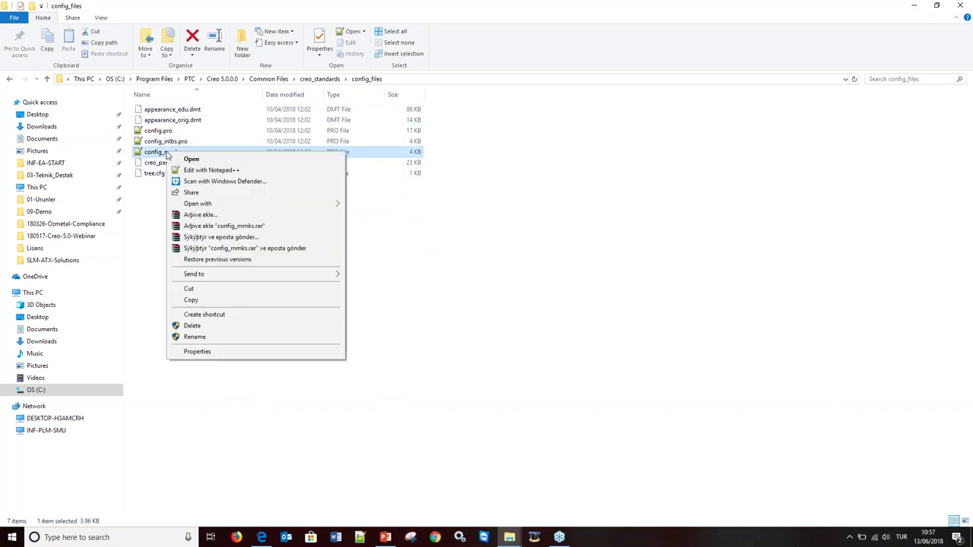
pyautogui.click(295, 301)
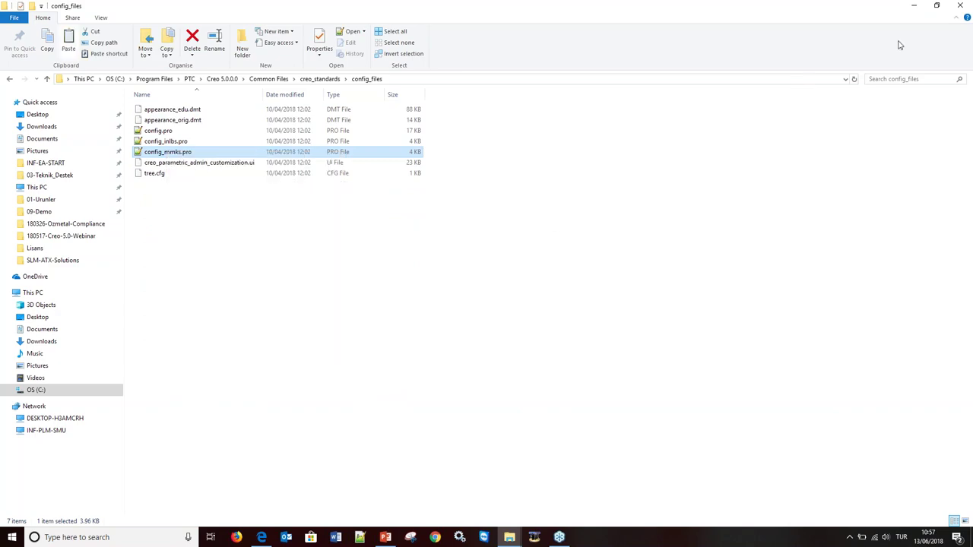
pyautogui.click(936, 5)
pyautogui.moveTo(574, 125); pyautogui.dragTo(457, 28)
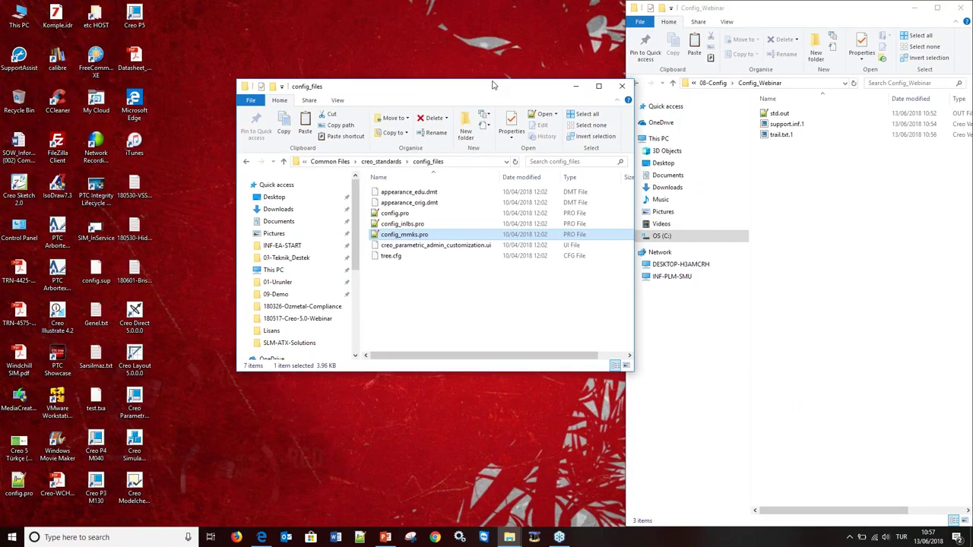
pyautogui.click(801, 181)
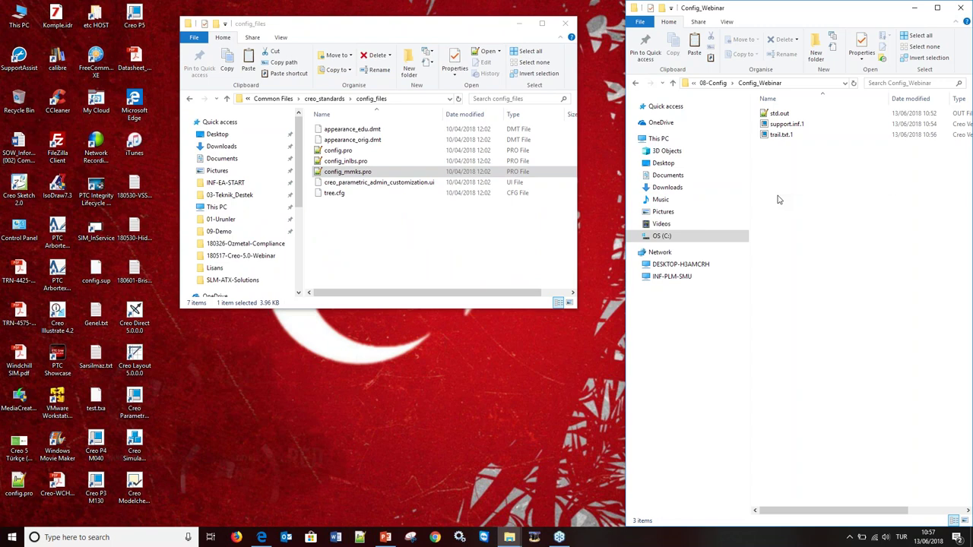
pyautogui.rightClick(778, 195)
pyautogui.click(802, 266)
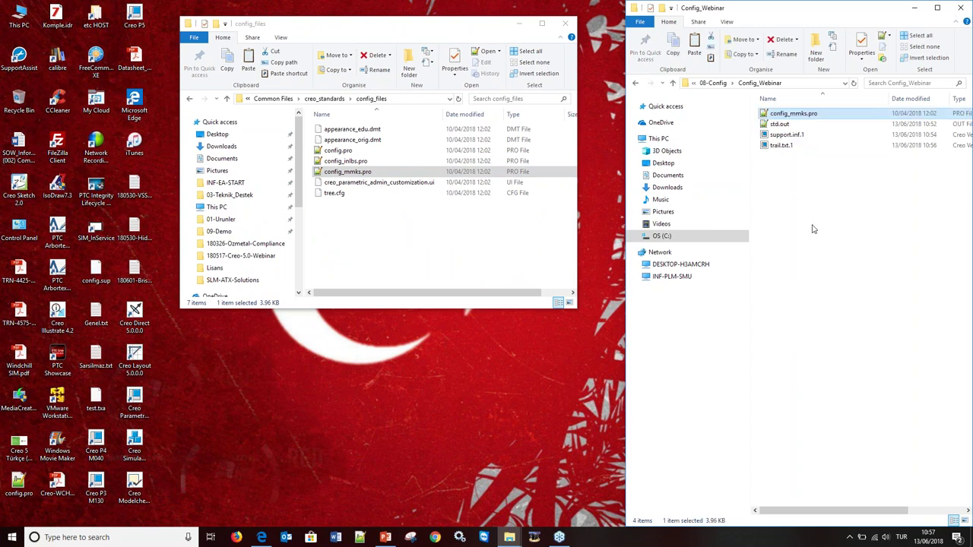
# Step: Rename the copied file to config.pro
pyautogui.click(812, 118)
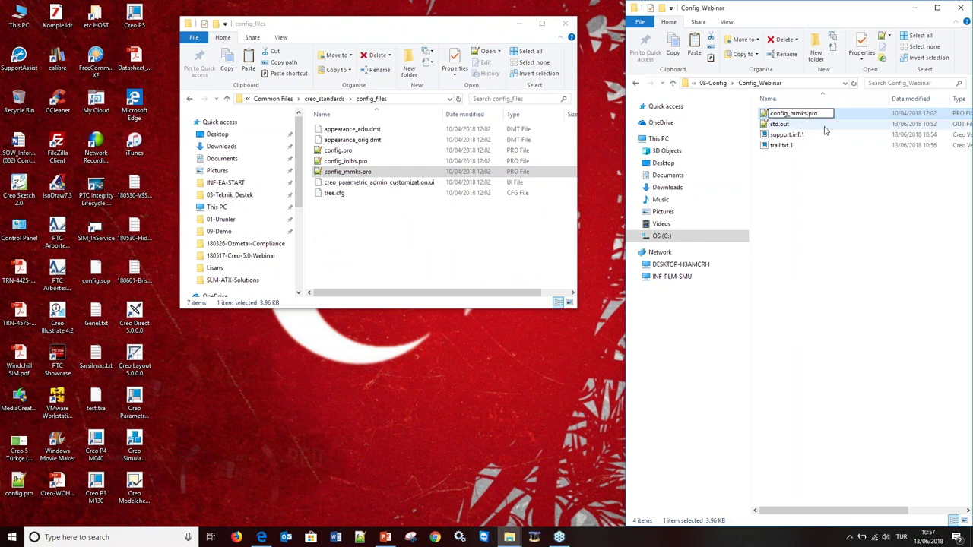
pyautogui.press('BackSpace')
pyautogui.press('BackSpace')
pyautogui.press('BackSpace')
pyautogui.press('BackSpace')
pyautogui.press('BackSpace')
pyautogui.click(814, 198)
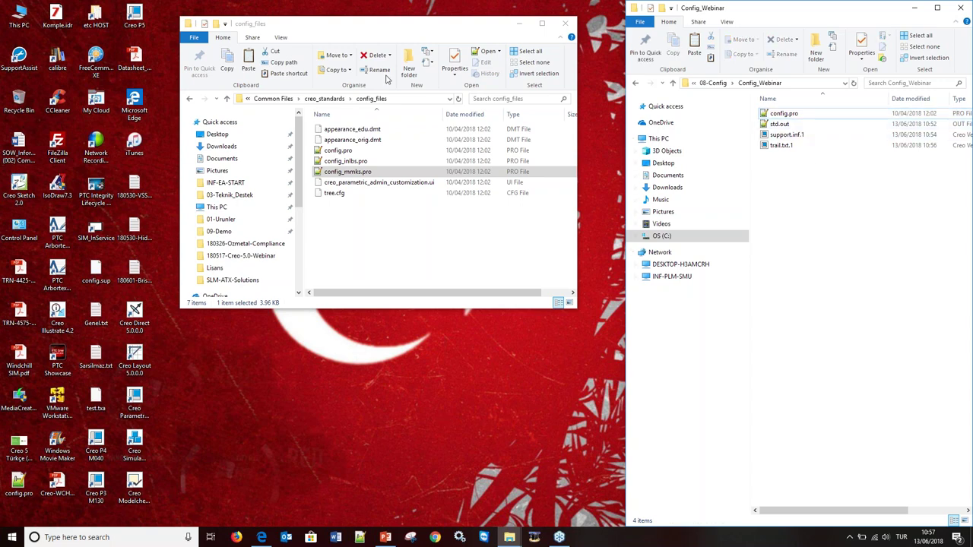
# Step: Permanently delete std.out, support.inf.1 and trail.txt.1 from Config_Webinar
pyautogui.moveTo(399, 25); pyautogui.dragTo(429, 43)
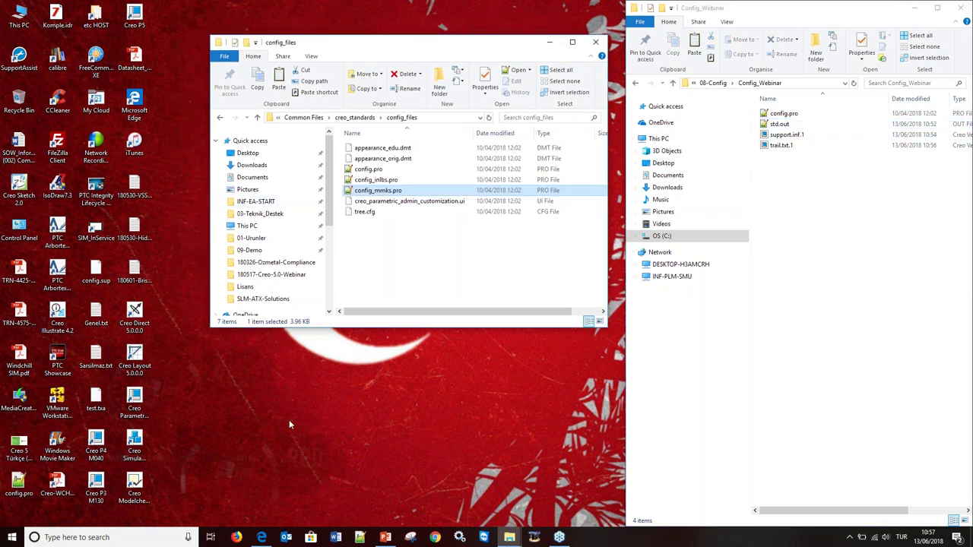
pyautogui.click(275, 400)
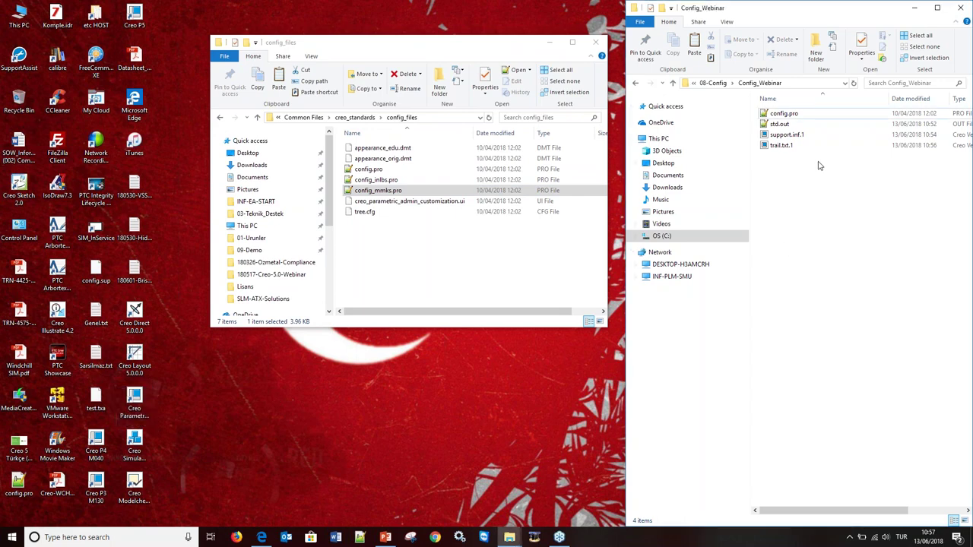
pyautogui.moveTo(821, 164); pyautogui.dragTo(755, 121)
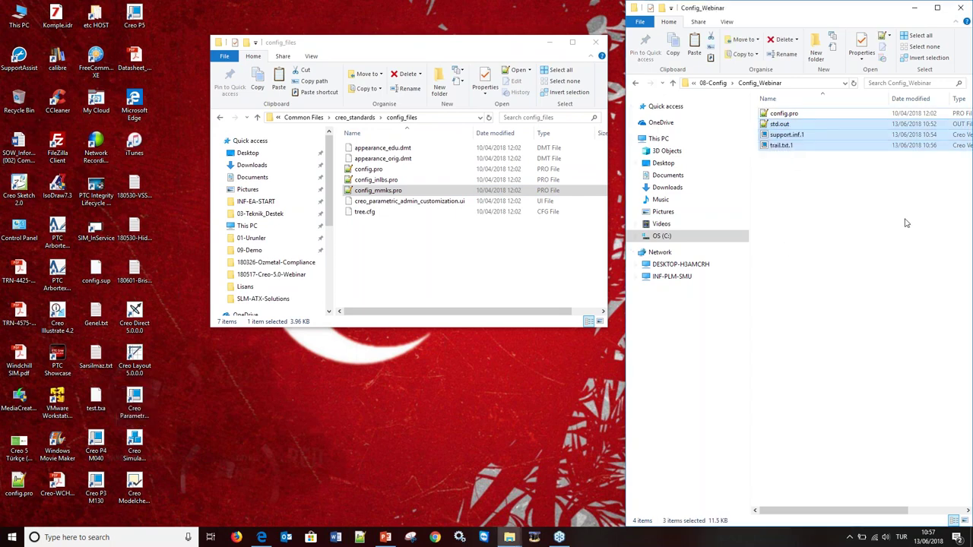
pyautogui.hotkey('shift', 'Delete')
pyautogui.press('Return')
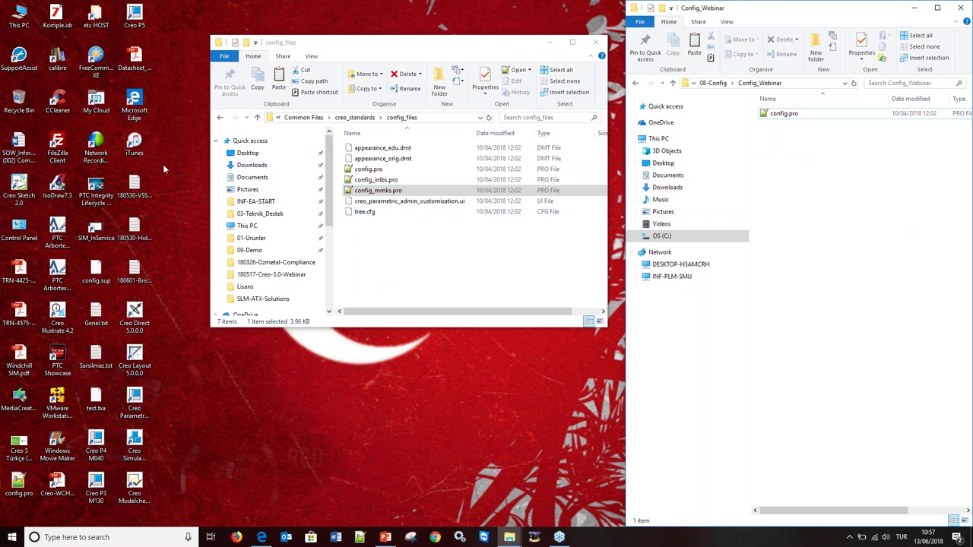
# Step: Launch Creo with the Creo P5 Webinar configuration, dismiss the warnings, and begin a new part
pyautogui.click(141, 407)
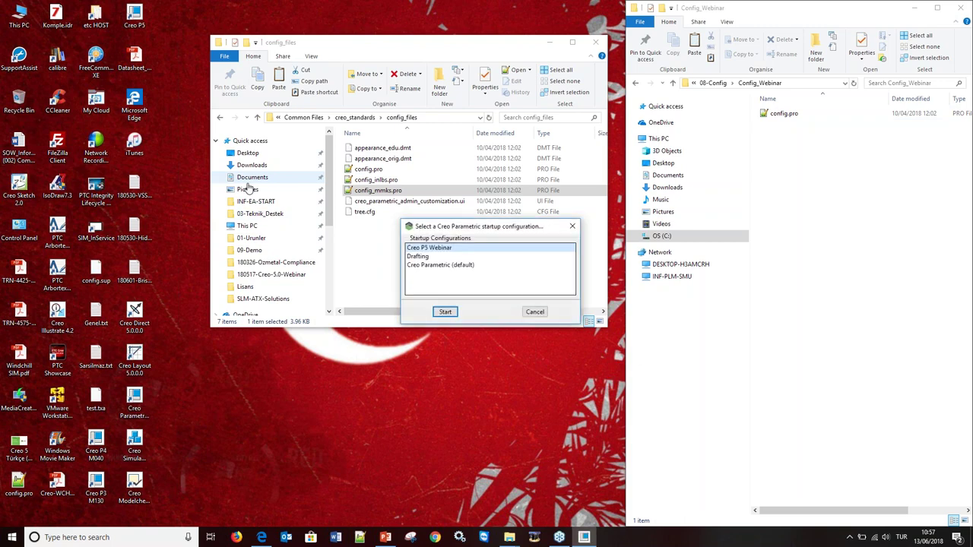
pyautogui.click(445, 310)
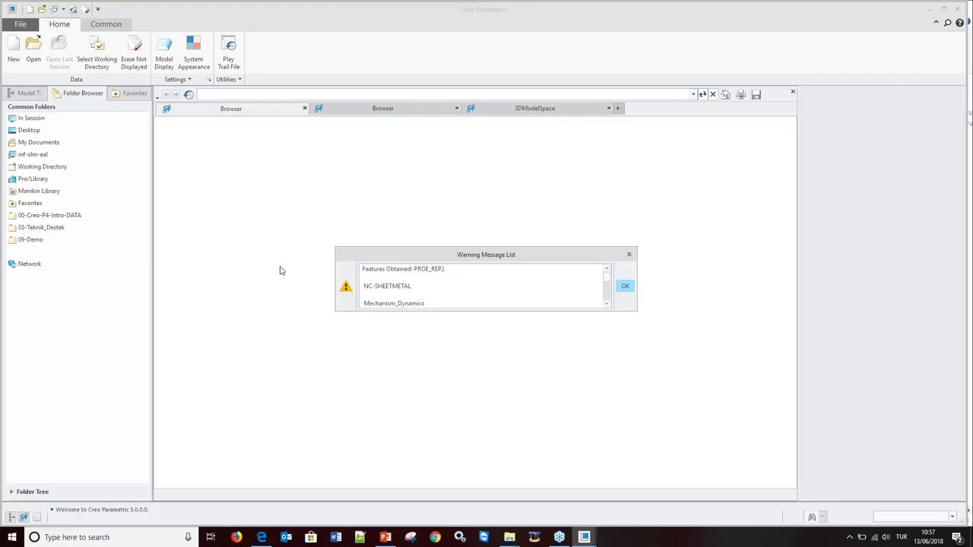
pyautogui.click(625, 286)
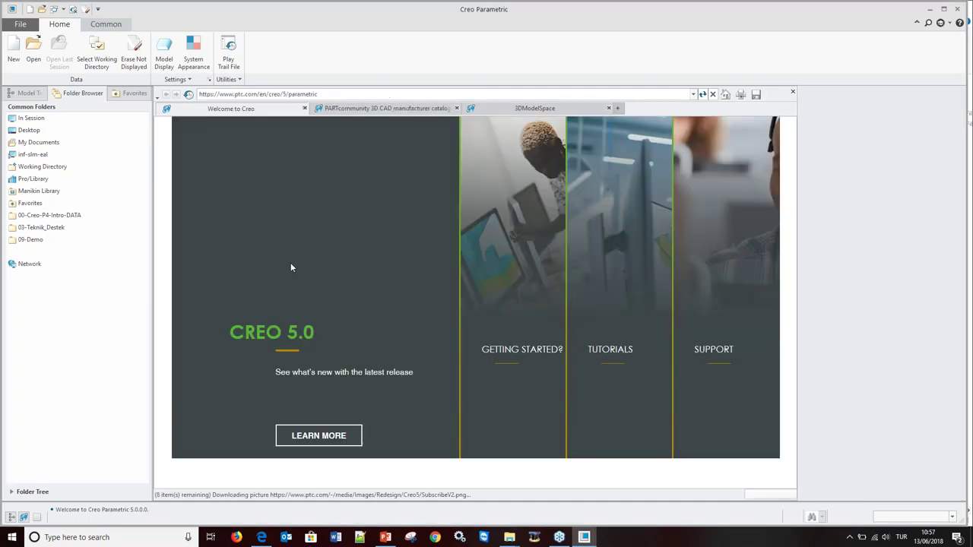
pyautogui.moveTo(560, 496)
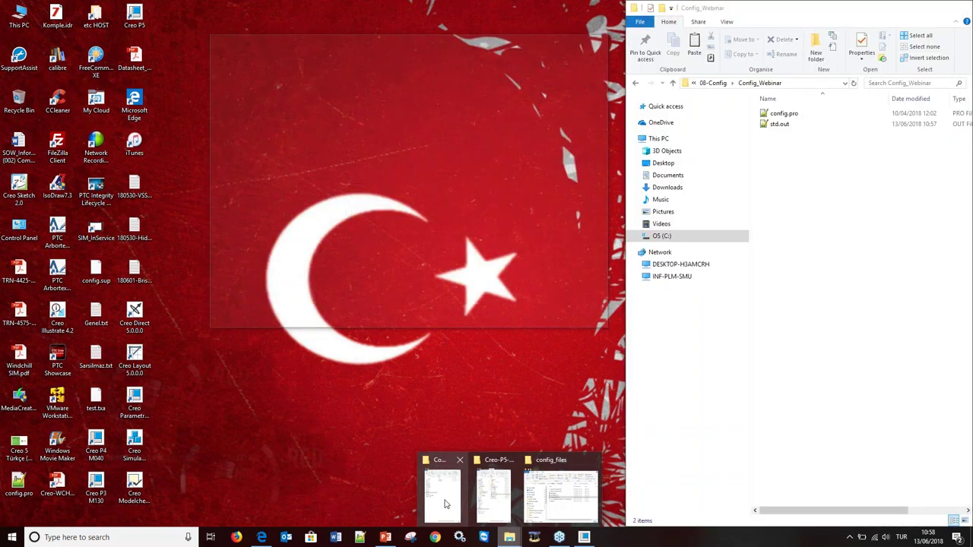
pyautogui.click(447, 503)
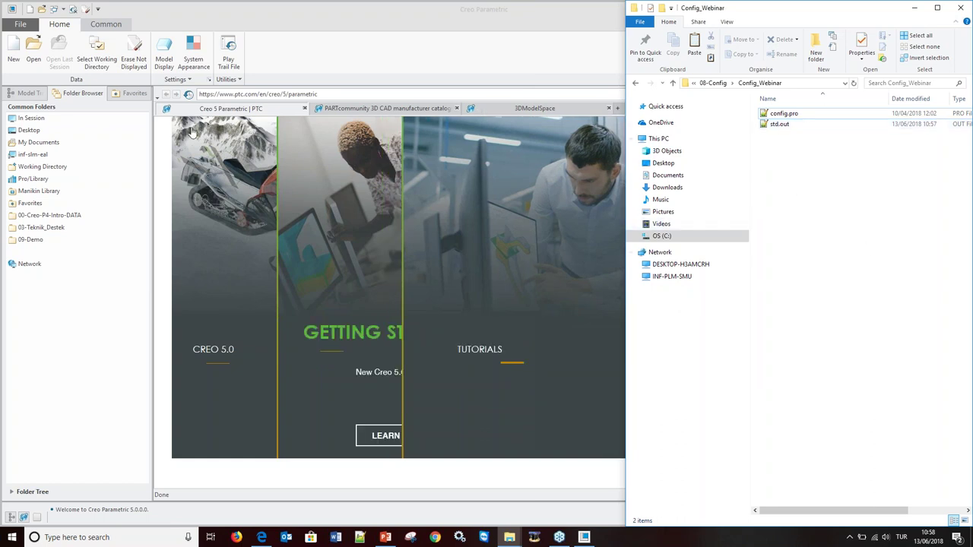
pyautogui.click(13, 52)
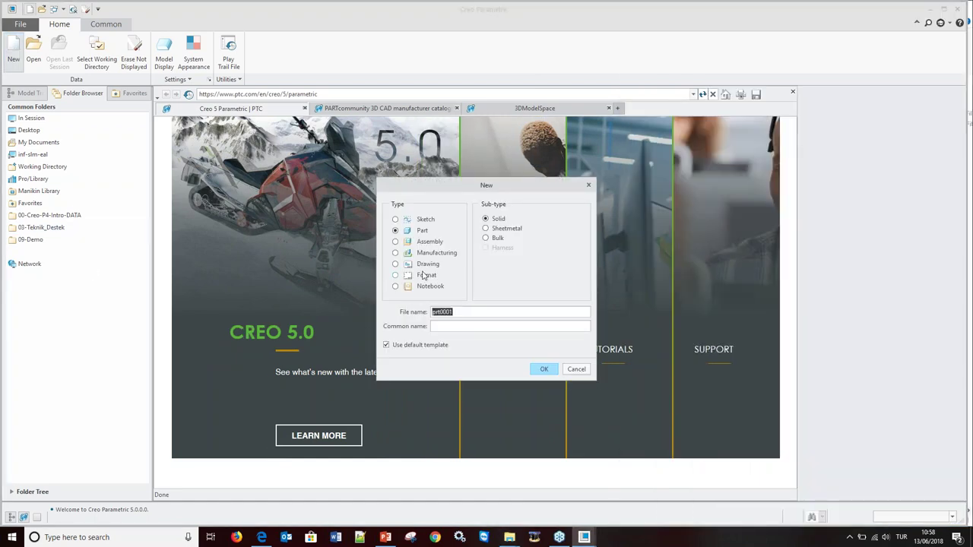
# Step: Create PRT0001 with the default template and verify mmKs units in Model Properties
pyautogui.click(534, 370)
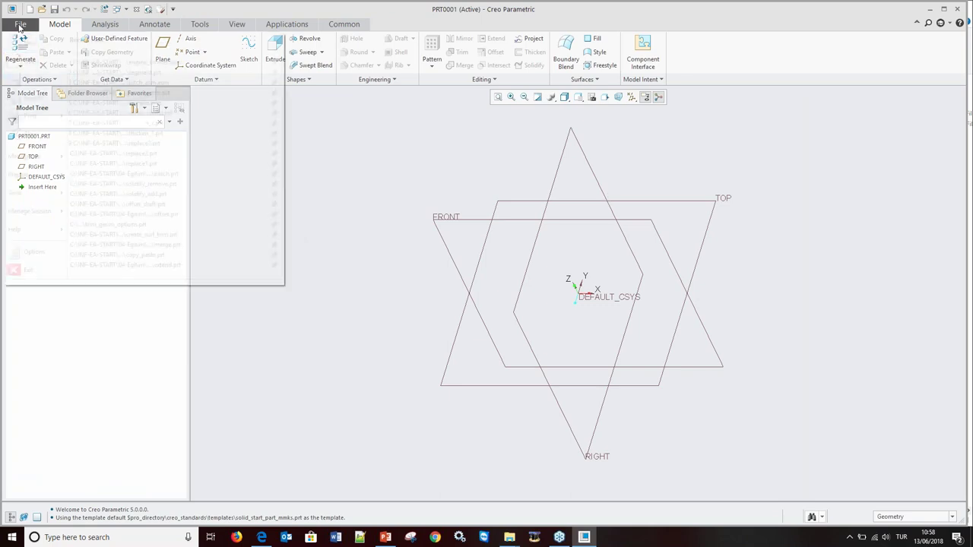
pyautogui.click(20, 25)
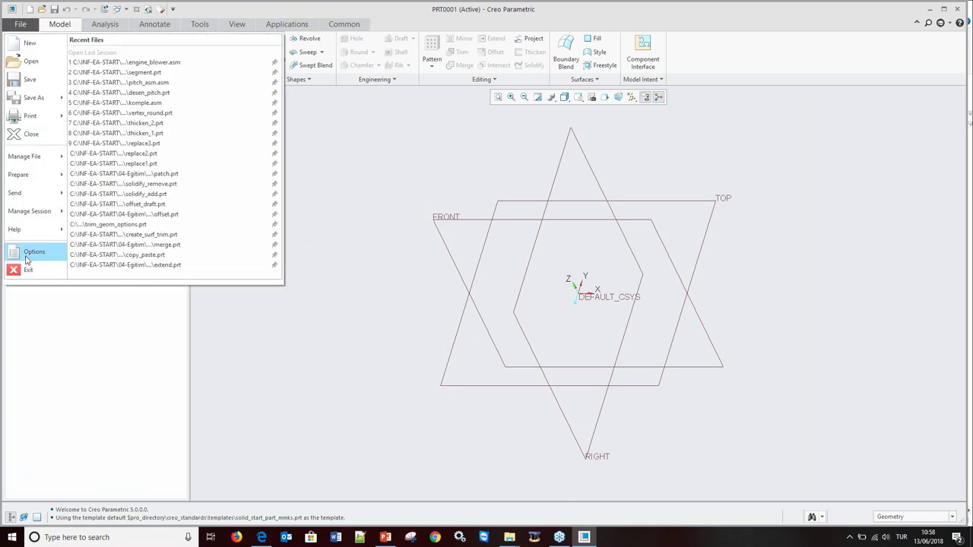
pyautogui.moveTo(18, 174)
pyautogui.click(118, 57)
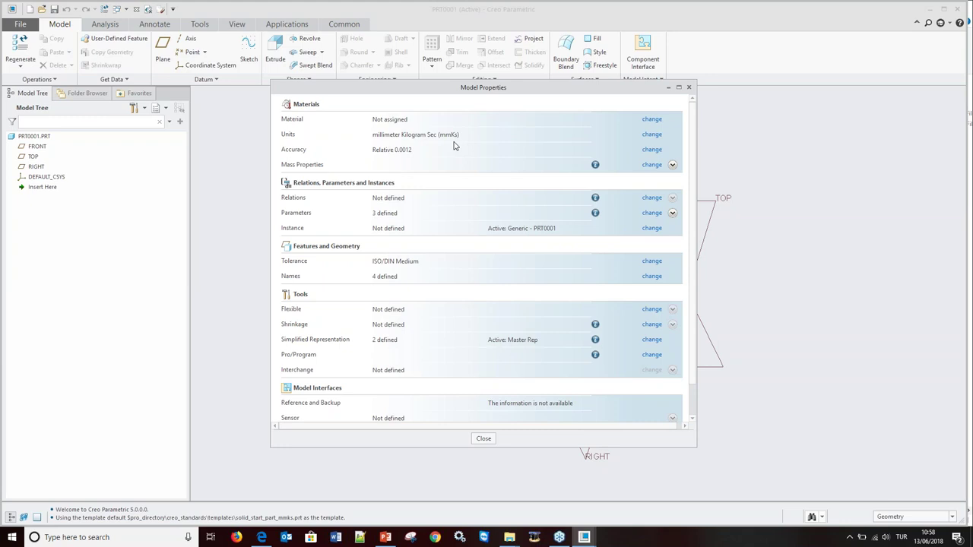
pyautogui.click(484, 439)
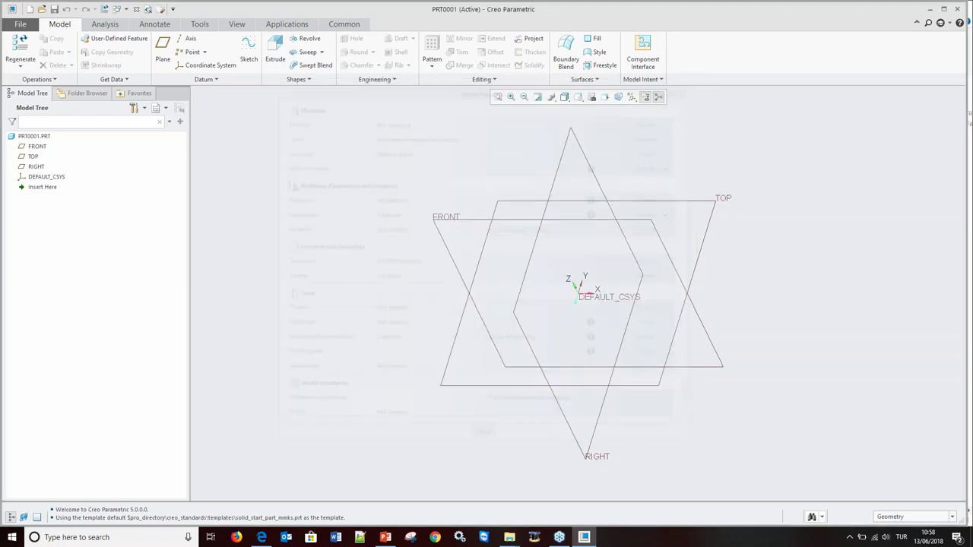
pyautogui.click(20, 24)
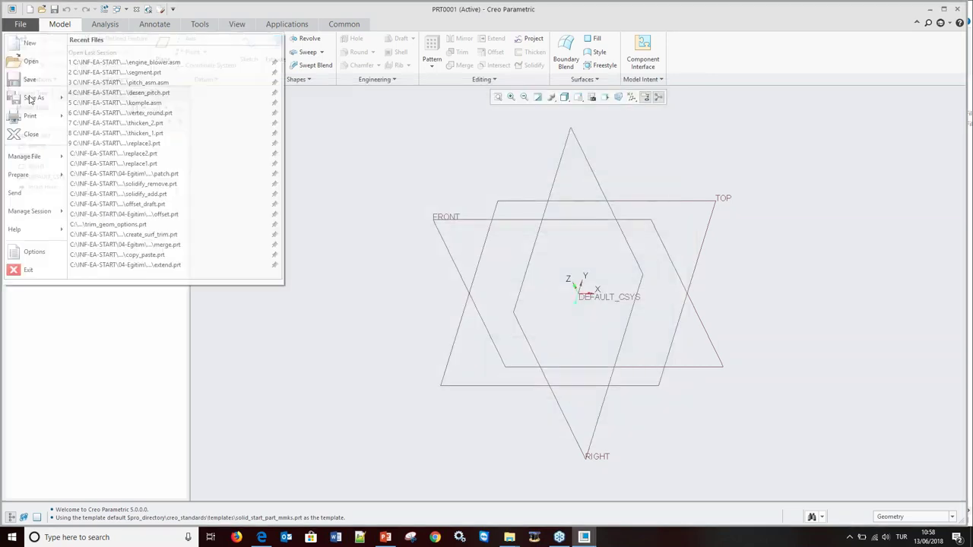
# Step: Open the Configuration Editor and inspect the full template_solidpart path
pyautogui.click(38, 252)
pyautogui.click(276, 303)
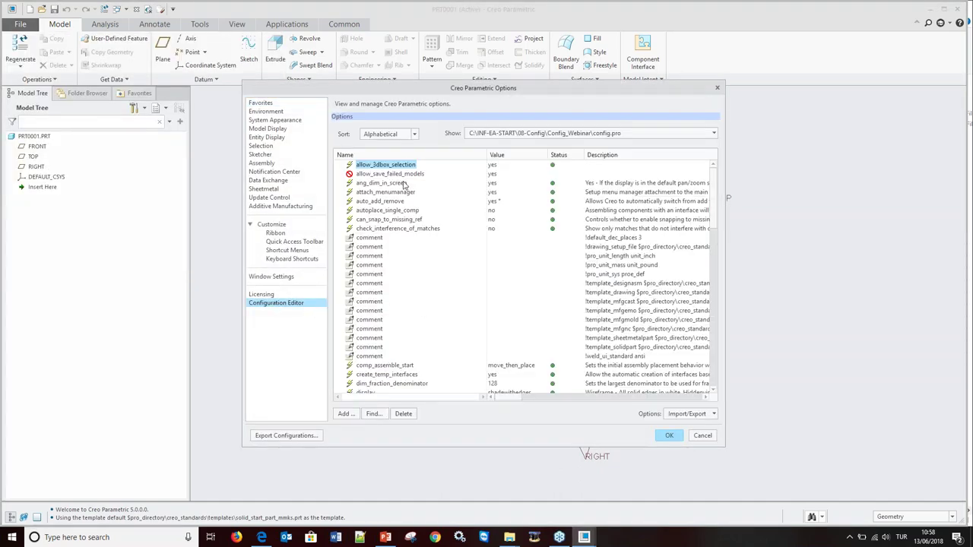
pyautogui.scroll(-4, 432, 244)
pyautogui.scroll(-10, 429, 270)
pyautogui.scroll(-10, 426, 283)
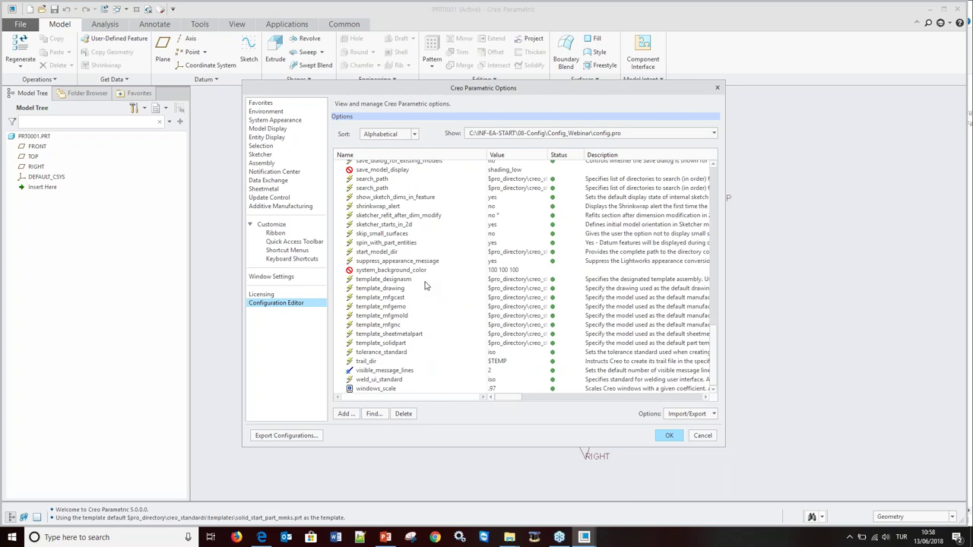
pyautogui.scroll(10, 426, 285)
pyautogui.scroll(10, 426, 285)
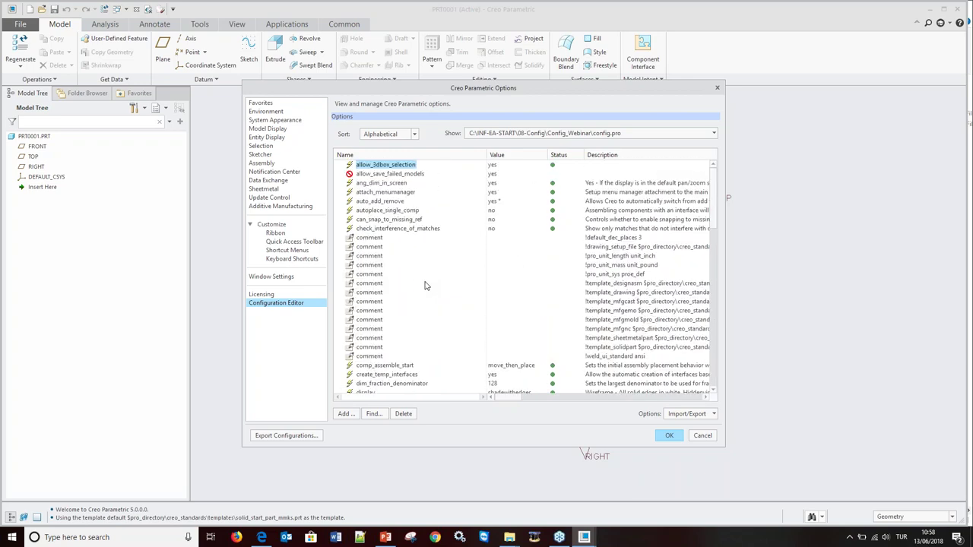
pyautogui.scroll(-1, 426, 285)
pyautogui.scroll(-3, 426, 285)
pyautogui.scroll(-5, 425, 285)
pyautogui.scroll(-5, 425, 285)
pyautogui.scroll(-4, 425, 285)
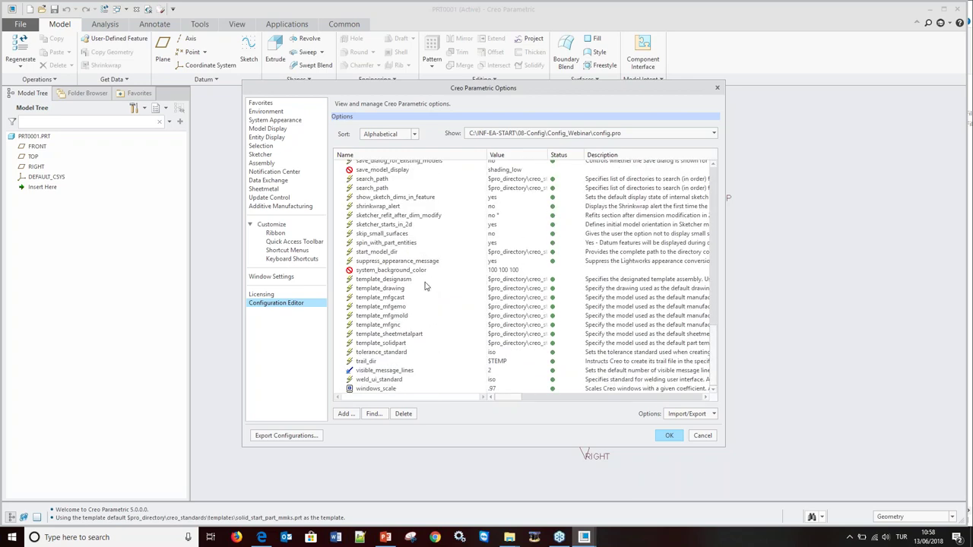
pyautogui.click(382, 344)
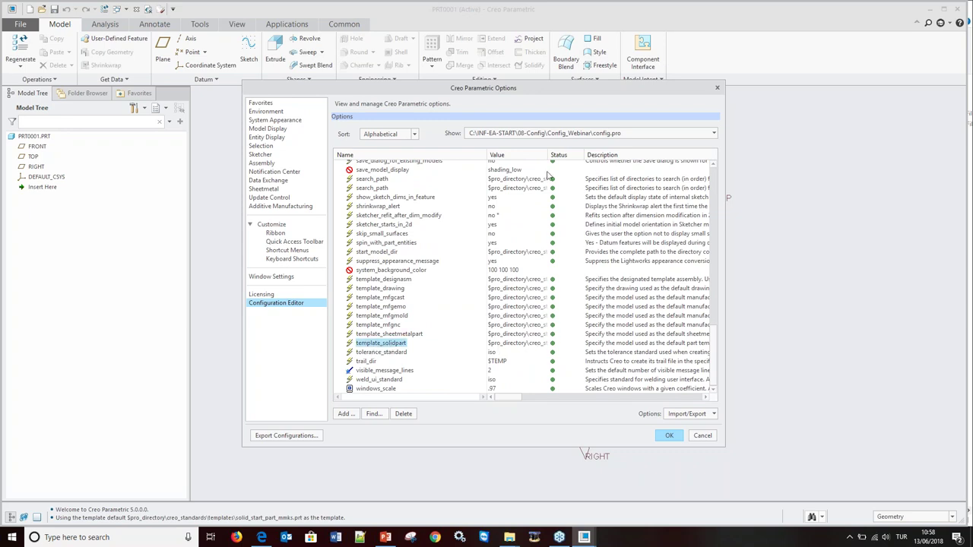
pyautogui.moveTo(550, 158); pyautogui.dragTo(693, 158)
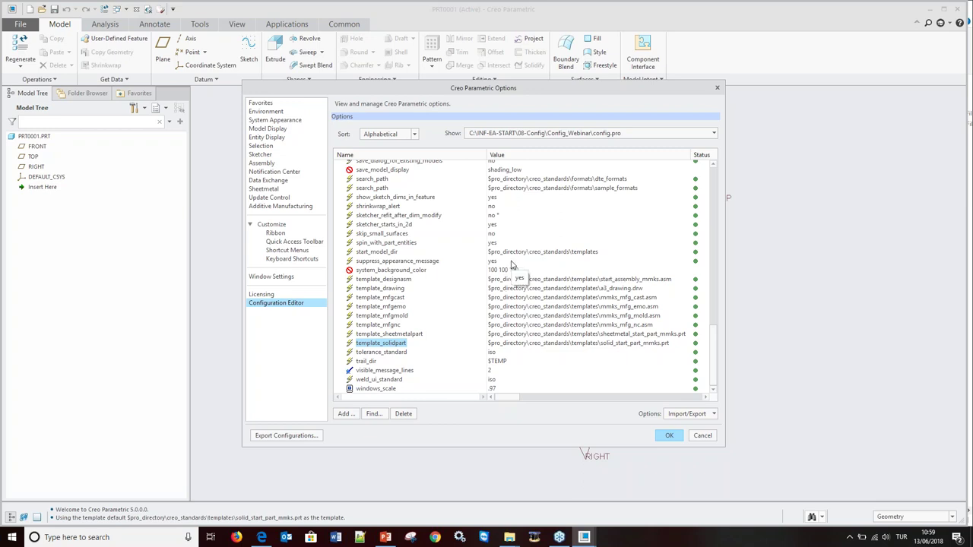
# Step: Delete allow_save_failed_models, save_model_display and system_background_color from the configuration
pyautogui.click(368, 272)
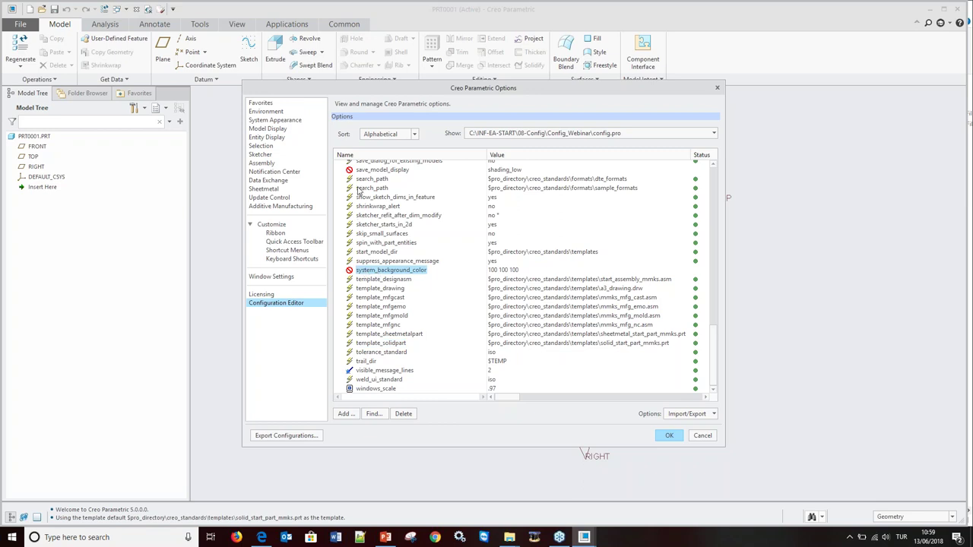
pyautogui.click(363, 171)
pyautogui.scroll(3, 417, 217)
pyautogui.scroll(10, 418, 217)
pyautogui.scroll(3, 414, 217)
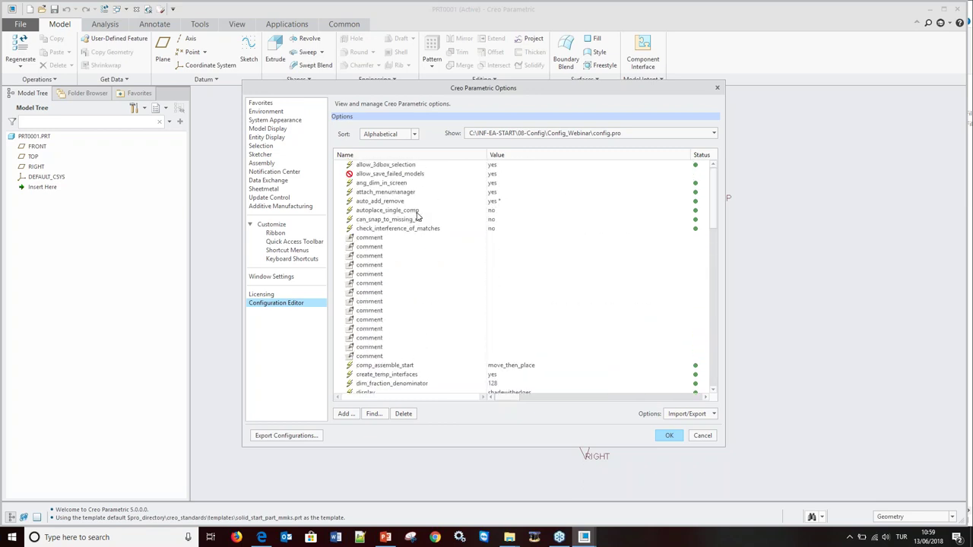
pyautogui.click(369, 175)
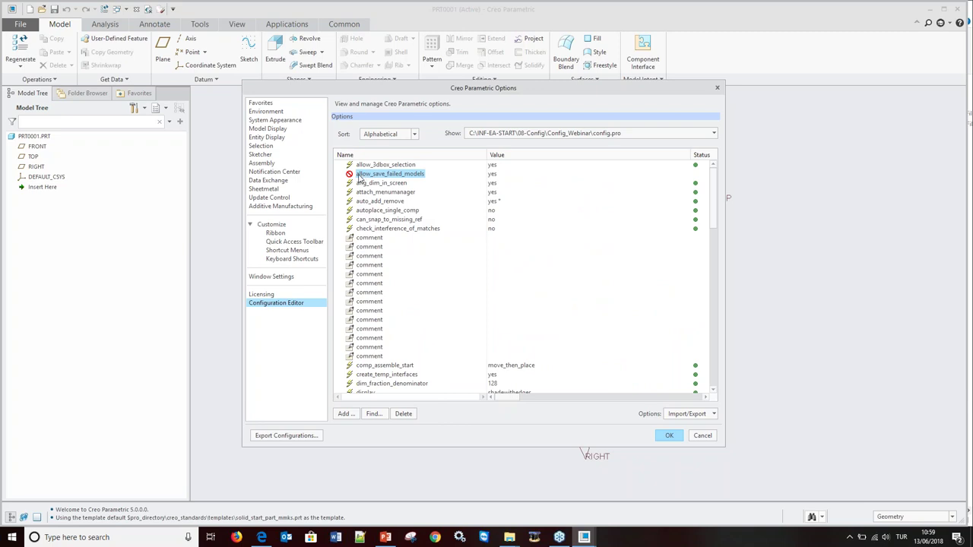
pyautogui.click(416, 414)
pyautogui.scroll(-5, 403, 289)
pyautogui.scroll(-8, 399, 284)
pyautogui.scroll(-3, 398, 284)
pyautogui.scroll(-2, 398, 285)
pyautogui.click(386, 324)
pyautogui.click(403, 415)
pyautogui.scroll(-4, 392, 304)
pyautogui.click(388, 302)
pyautogui.click(408, 414)
pyautogui.scroll(-1, 422, 287)
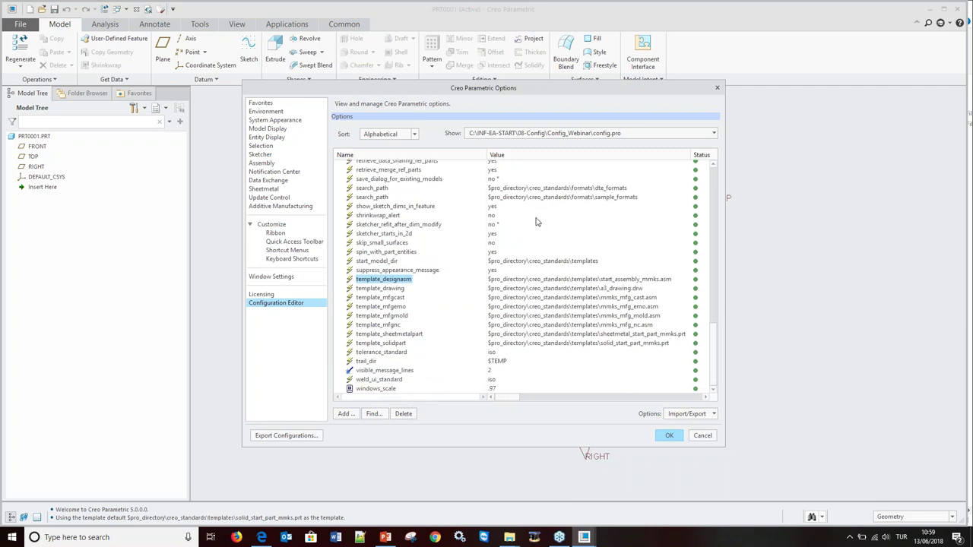
# Step: Export the configuration as config.pro and refresh the floating license list
pyautogui.click(301, 435)
pyautogui.click(583, 396)
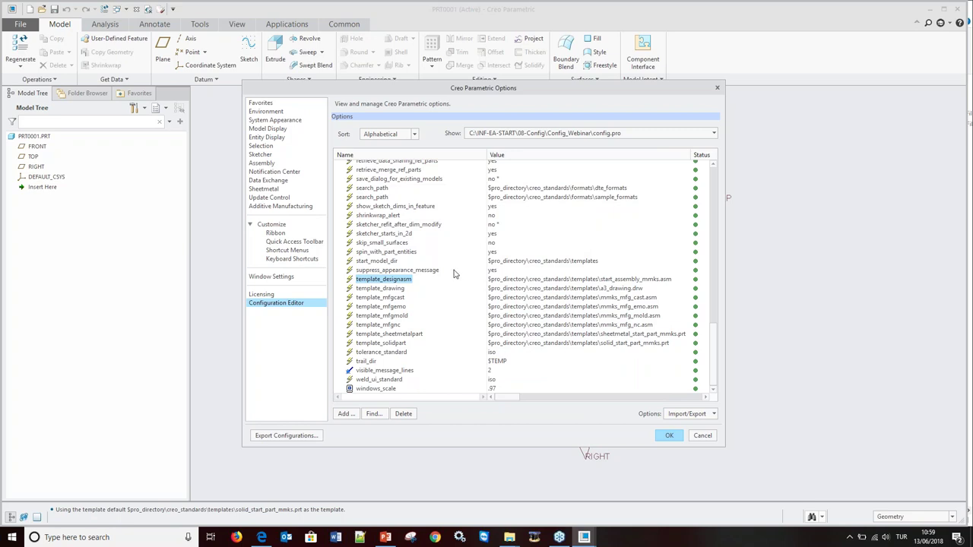
pyautogui.click(266, 295)
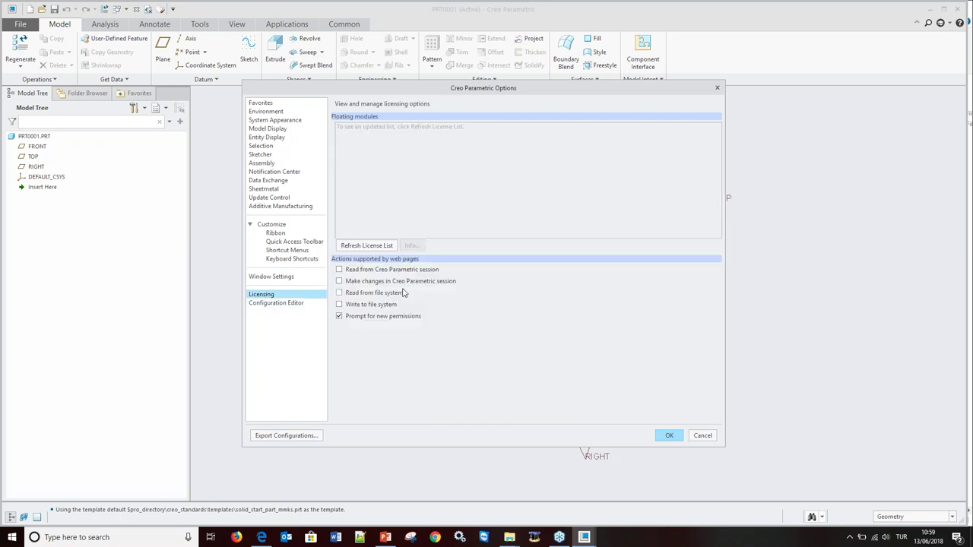
pyautogui.click(366, 246)
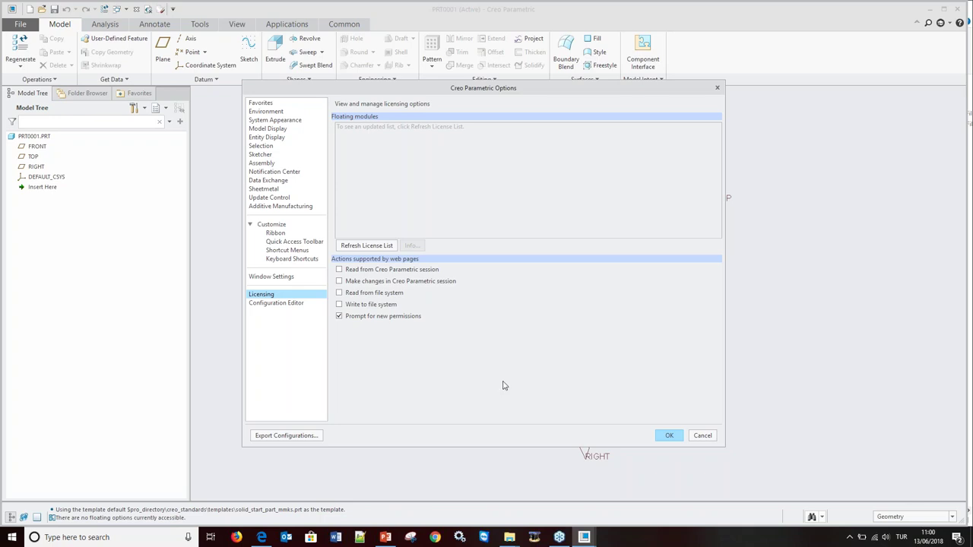
# Step: Review config.pro's template_solidpart entry in the Configuration Editor, then close Options
pyautogui.click(289, 304)
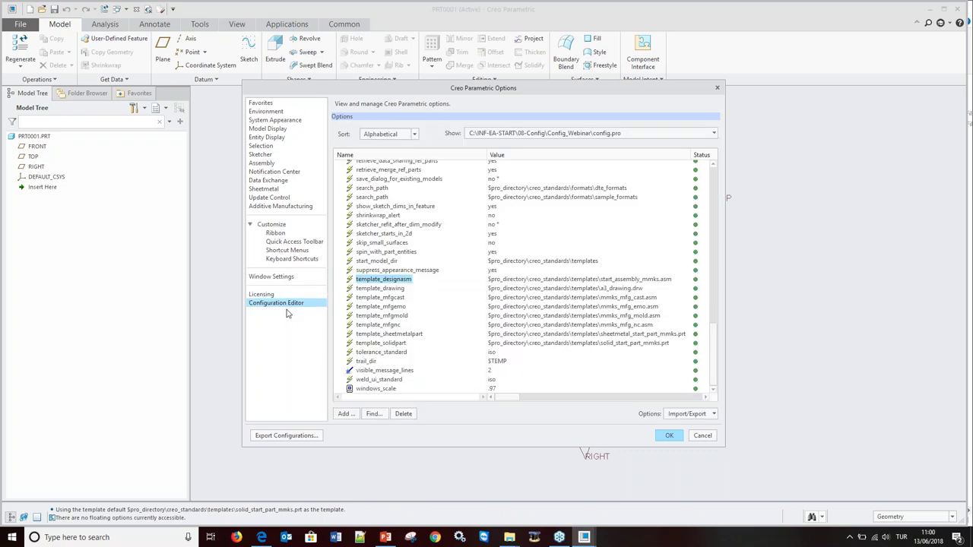
pyautogui.click(387, 344)
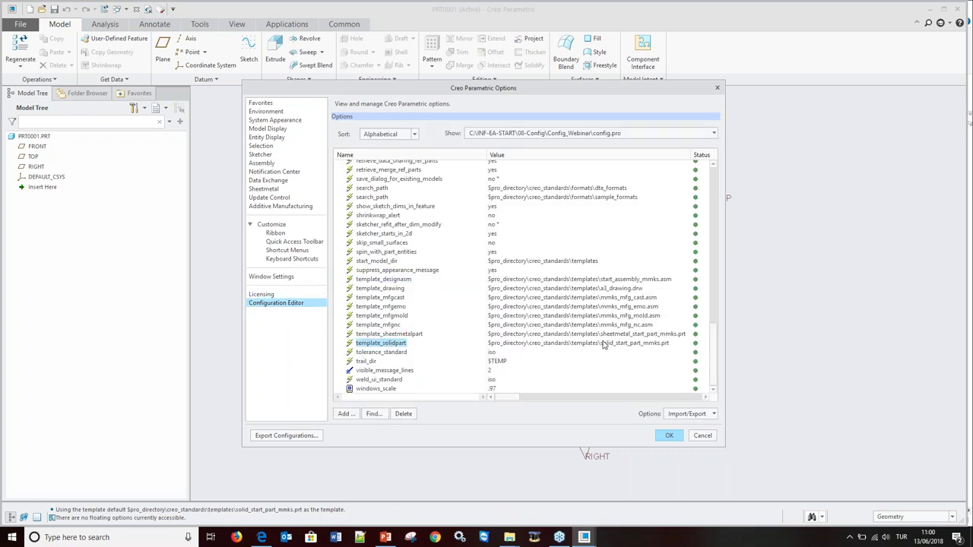
pyautogui.click(702, 435)
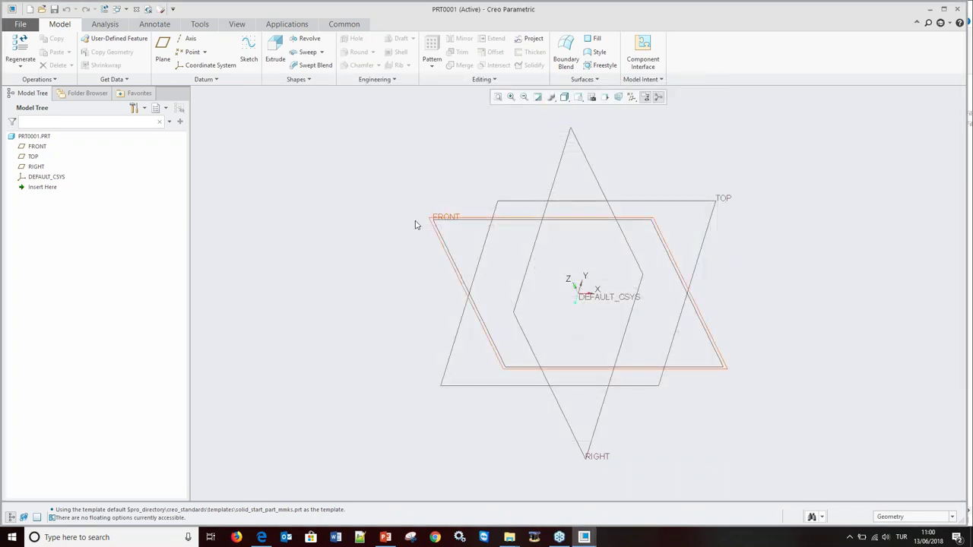
# Step: Open PRT0001's Parameters and delete the PROJECT and DESCRIPTION parameters
pyautogui.click(657, 80)
pyautogui.click(655, 113)
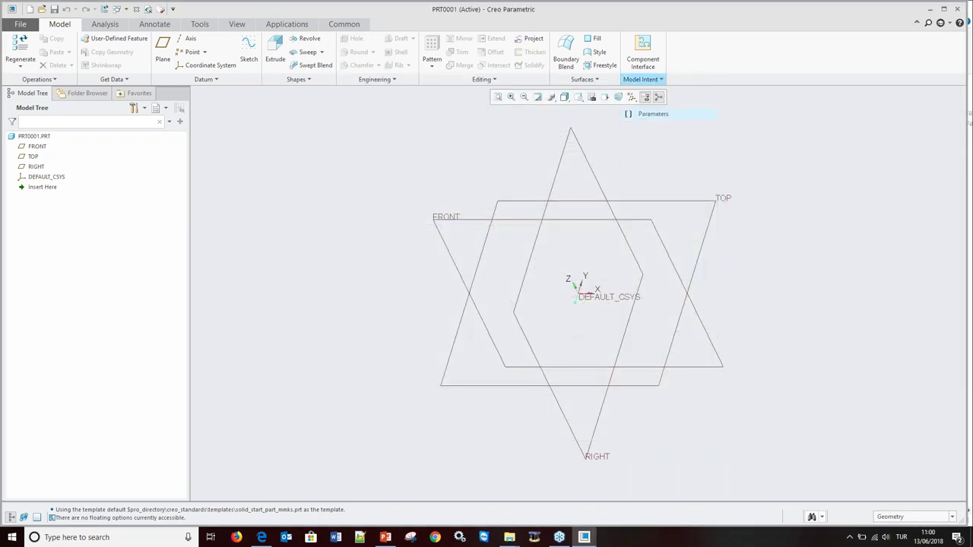
pyautogui.moveTo(671, 248); pyautogui.dragTo(710, 248)
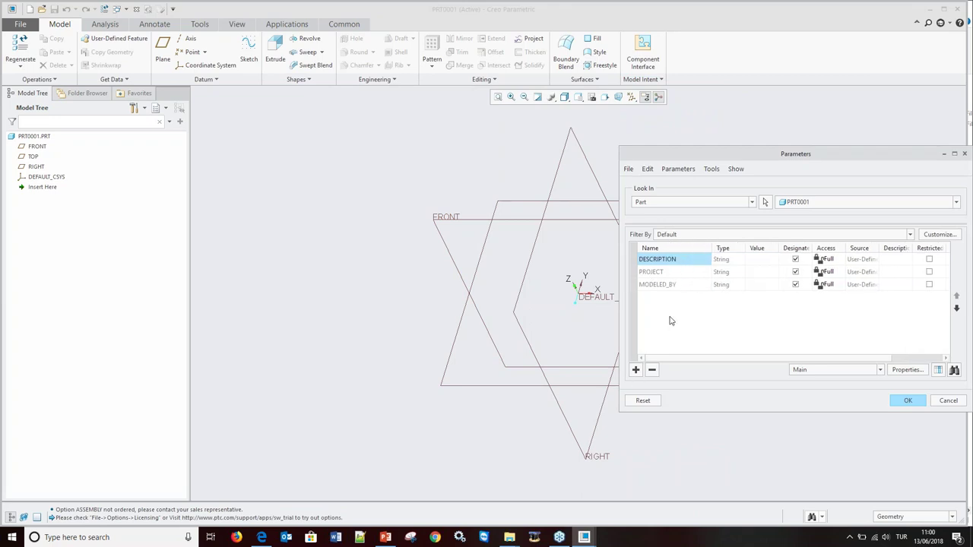
pyautogui.click(673, 274)
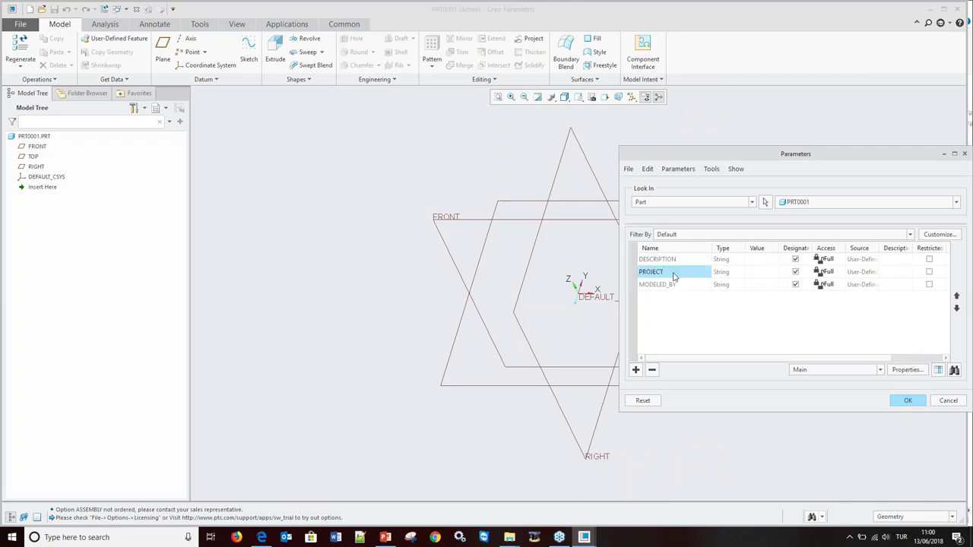
pyautogui.click(651, 370)
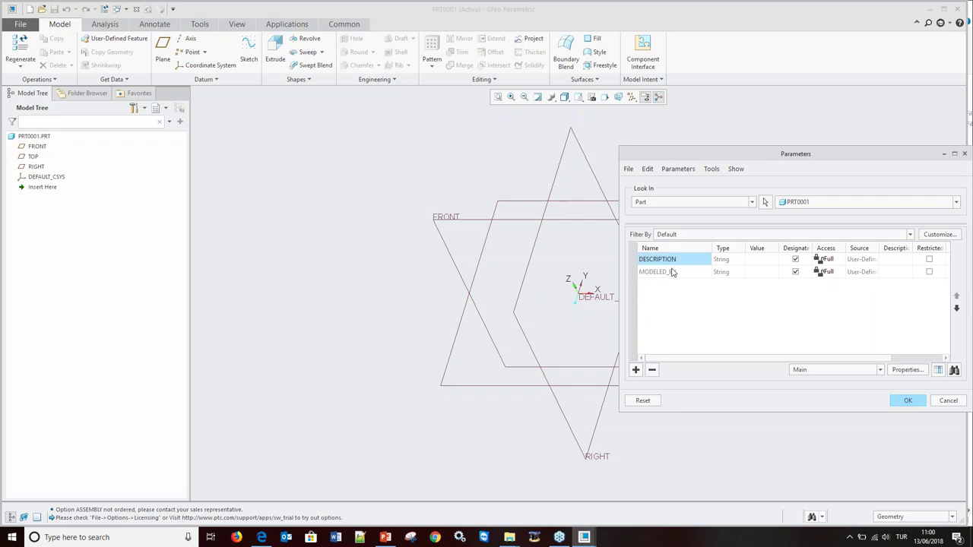
pyautogui.click(654, 371)
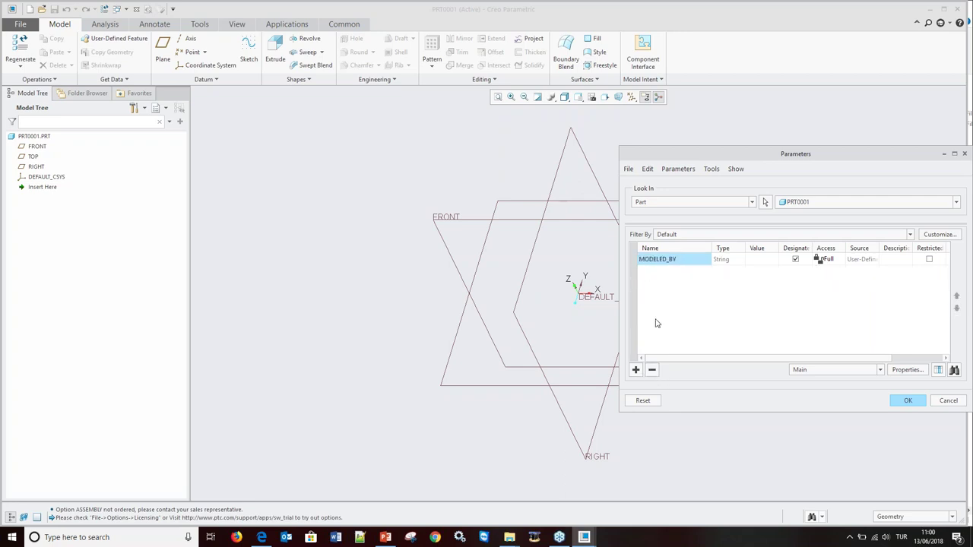
# Step: Add a String parameter ONAY holding the approver's name and apply the changes
pyautogui.click(635, 369)
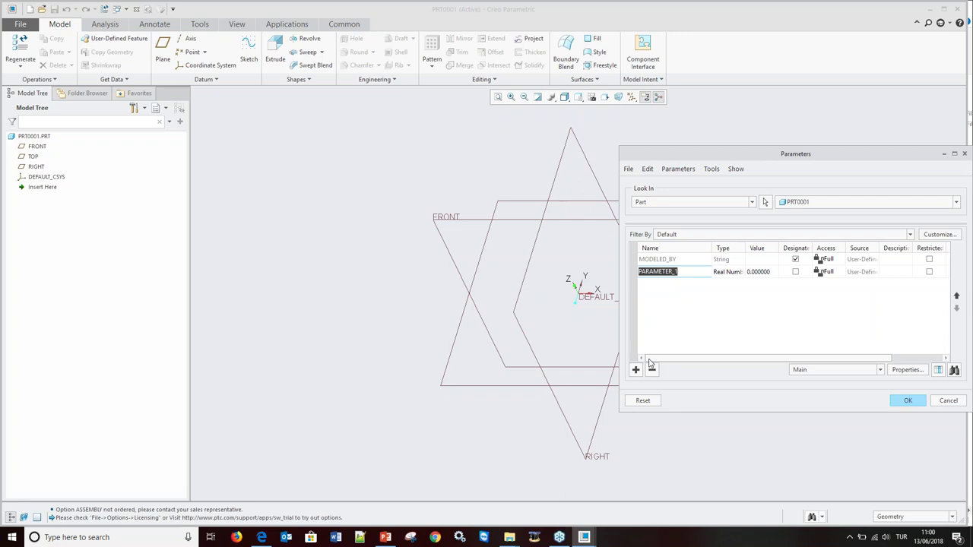
pyautogui.write('ONAY')
pyautogui.click(737, 272)
pyautogui.click(740, 273)
pyautogui.click(733, 298)
pyautogui.click(763, 272)
pyautogui.click(768, 272)
pyautogui.write('ER')
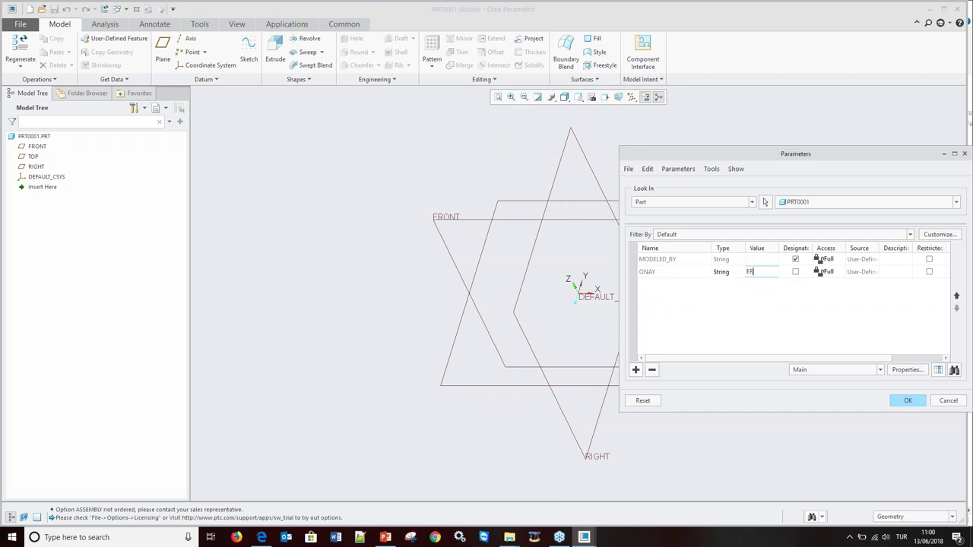
pyautogui.press('BackSpace')
pyautogui.press('BackSpace')
pyautogui.click(907, 401)
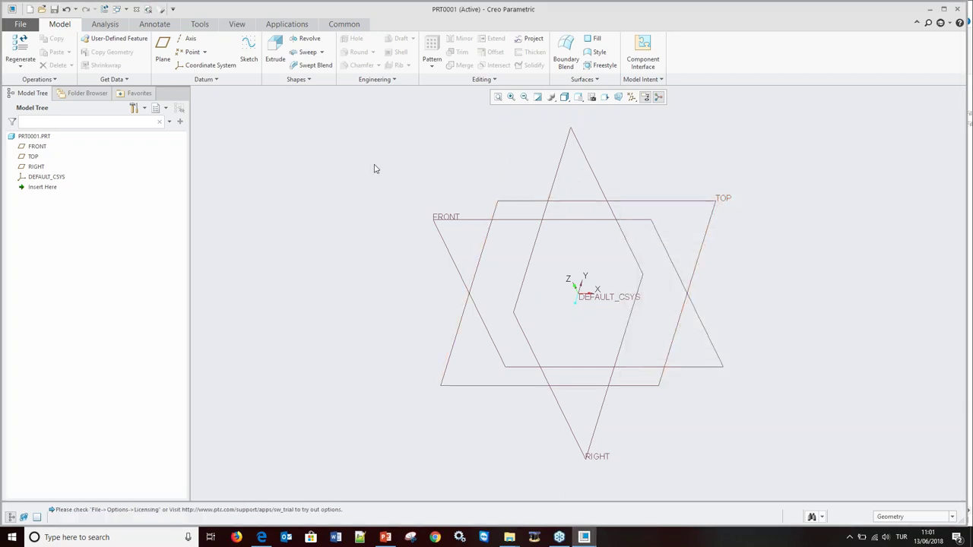
# Step: Reopen the Configuration Editor in File > Options and select the template_solidpart entry
pyautogui.click(24, 28)
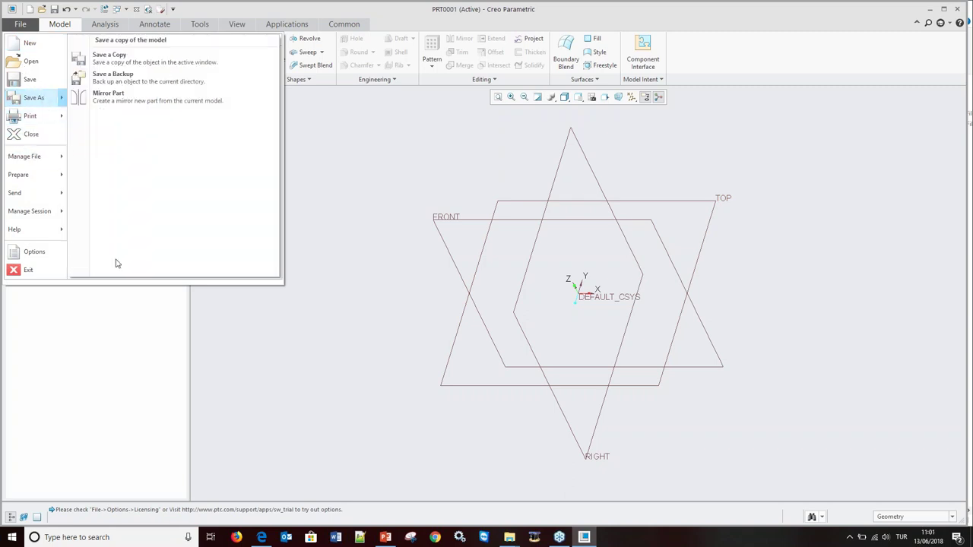
pyautogui.click(28, 254)
pyautogui.click(298, 304)
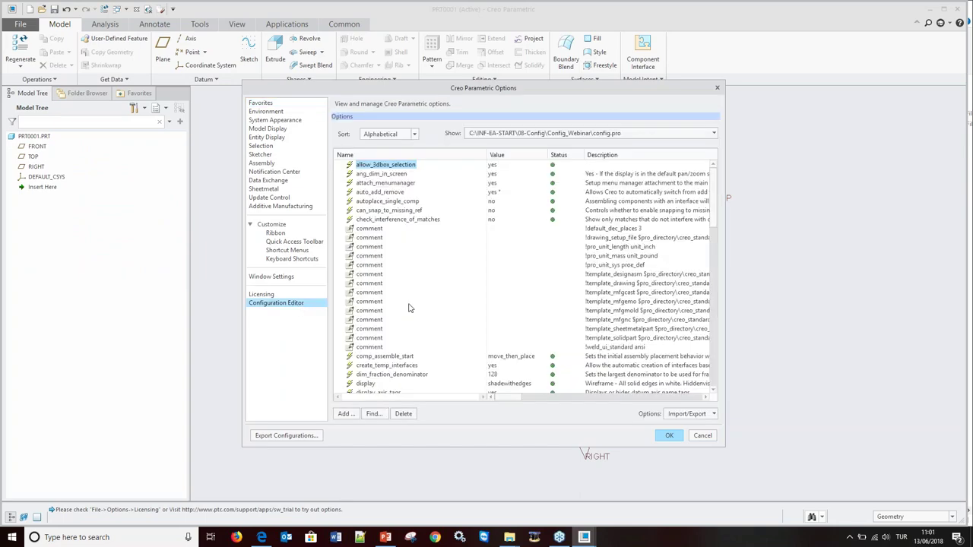
pyautogui.scroll(-5, 492, 327)
pyautogui.scroll(-5, 487, 322)
pyautogui.scroll(-5, 486, 325)
pyautogui.scroll(-5, 486, 327)
pyautogui.scroll(-5, 485, 346)
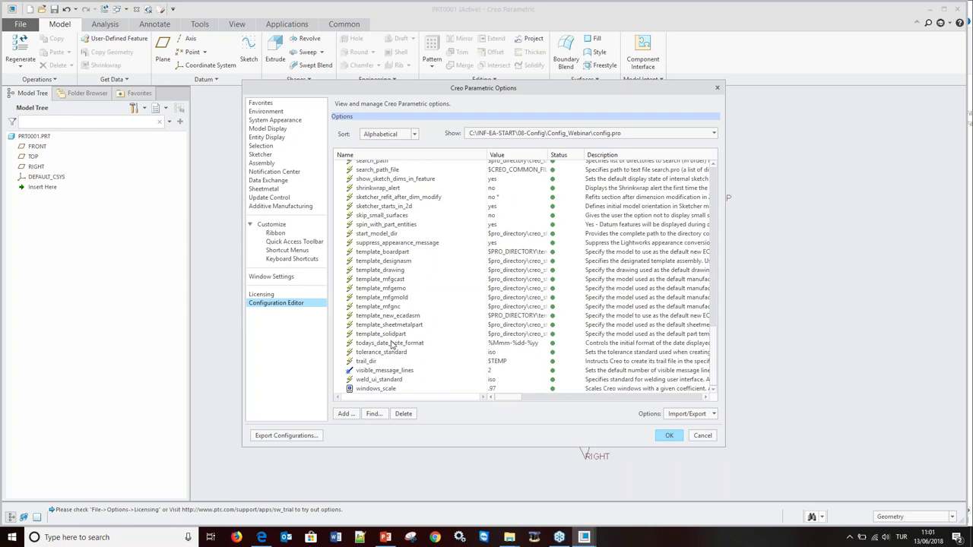
pyautogui.click(500, 335)
# Step: Browse for a solid part template from template_solidpart's value list, then cancel the file selection
pyautogui.click(541, 335)
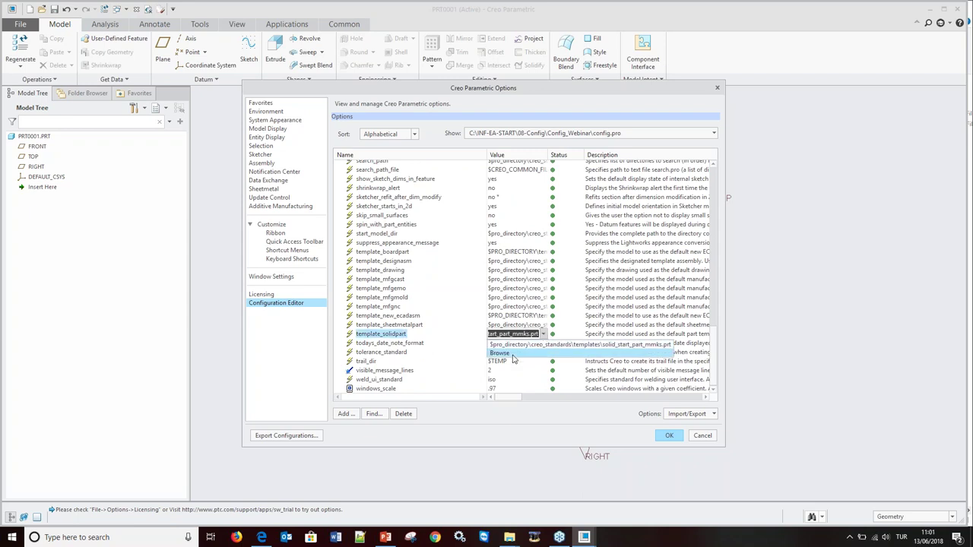
pyautogui.click(514, 354)
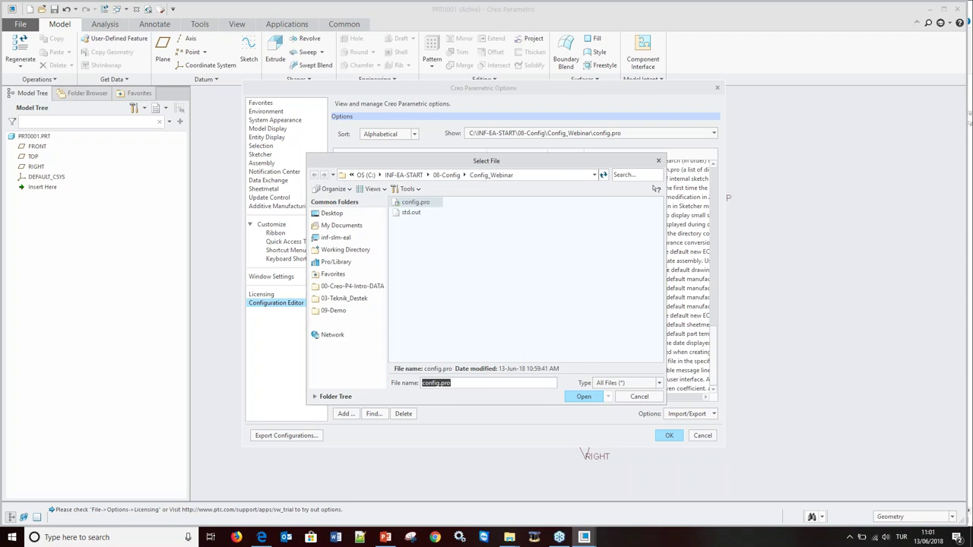
pyautogui.click(643, 398)
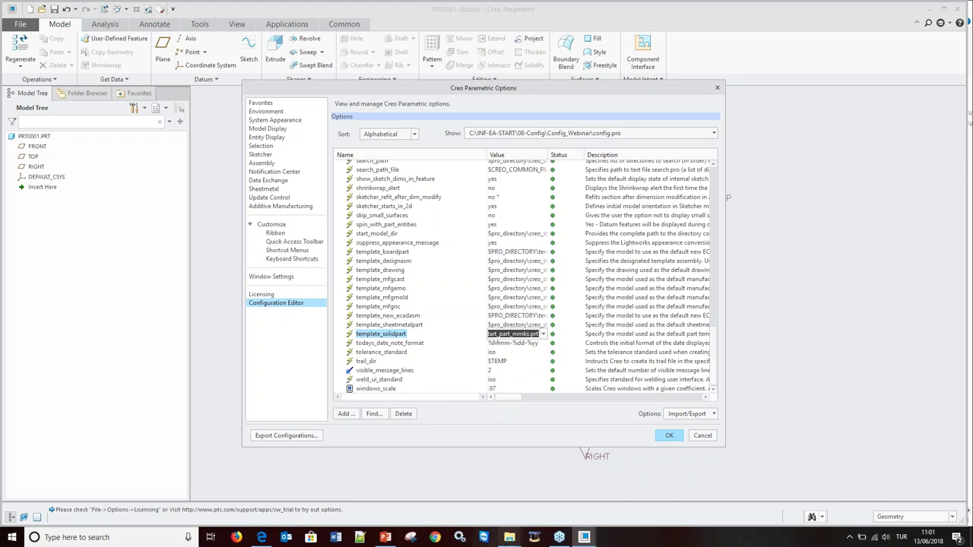
pyautogui.click(509, 538)
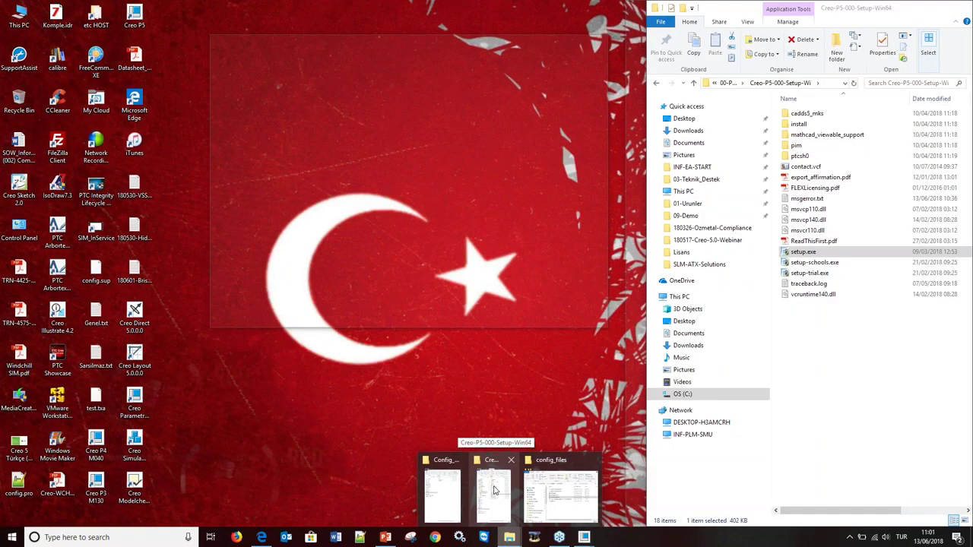
# Step: Paste the template_solidpart path into Explorer's address bar, trimmed to its folder, and close the failed browser page
pyautogui.click(493, 490)
pyautogui.click(842, 82)
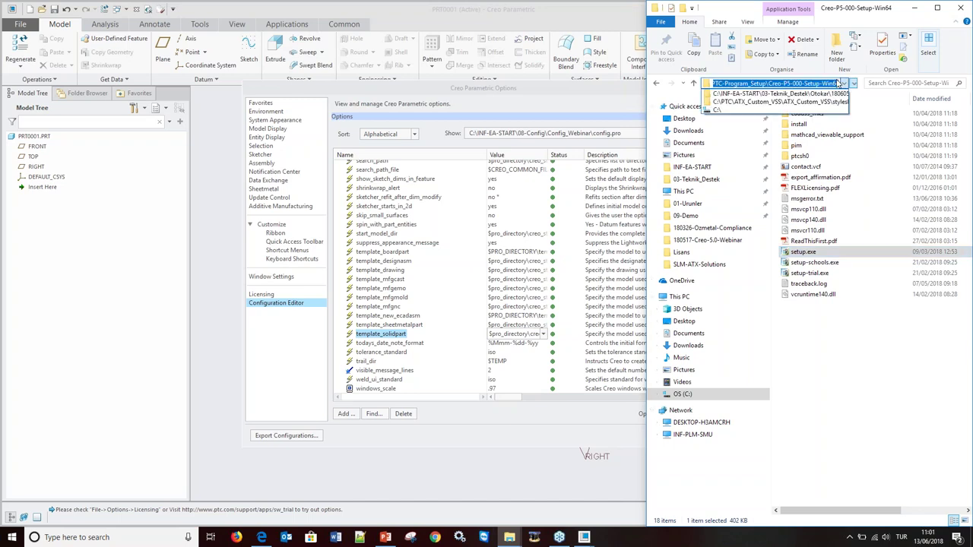
pyautogui.hotkey('ctrl', 'v')
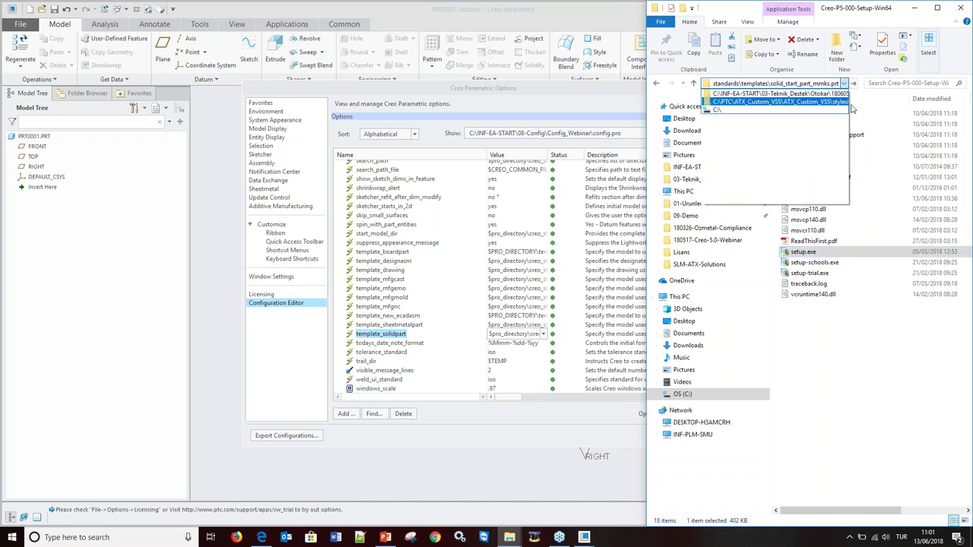
pyautogui.press('BackSpace')
pyautogui.press('BackSpace')
pyautogui.press('BackSpace')
pyautogui.press('BackSpace')
pyautogui.press('BackSpace')
pyautogui.press('BackSpace')
pyautogui.press('BackSpace')
pyautogui.press('BackSpace')
pyautogui.press('BackSpace')
pyautogui.press('BackSpace')
pyautogui.press('BackSpace')
pyautogui.press('Return')
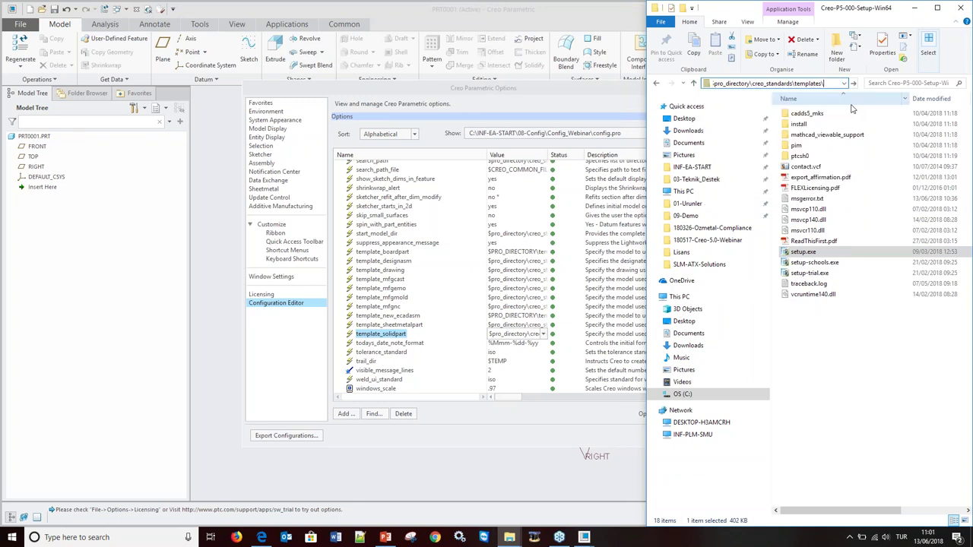
pyautogui.write('0')
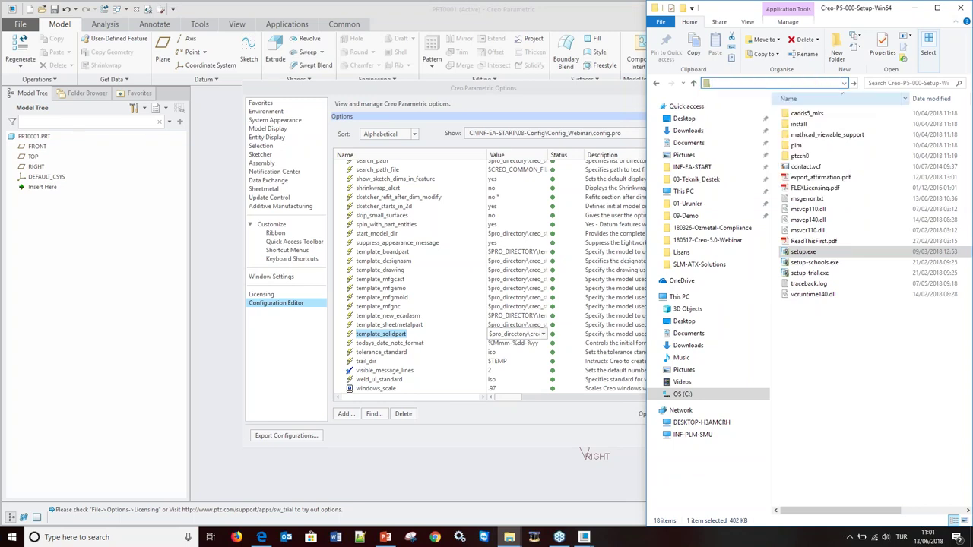
pyautogui.press('Return')
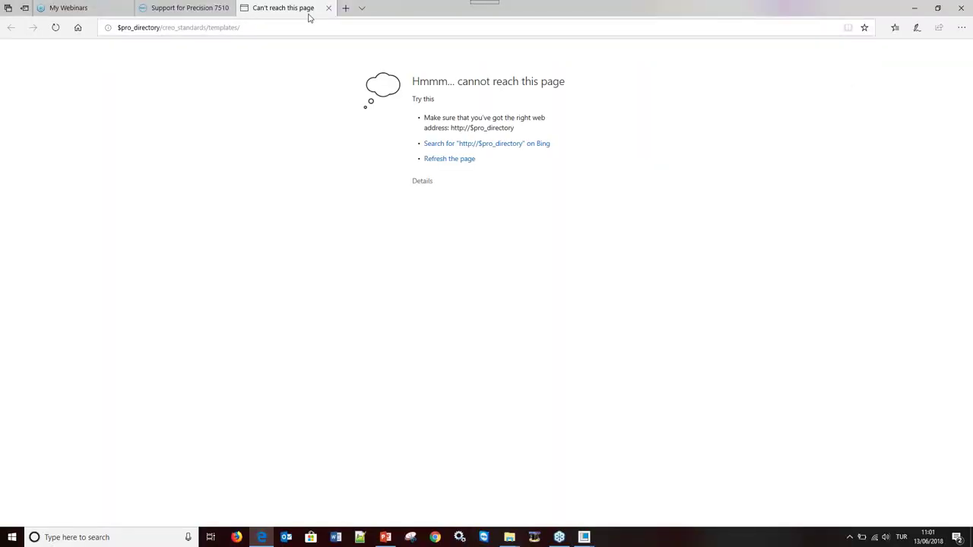
pyautogui.click(328, 8)
pyautogui.click(914, 8)
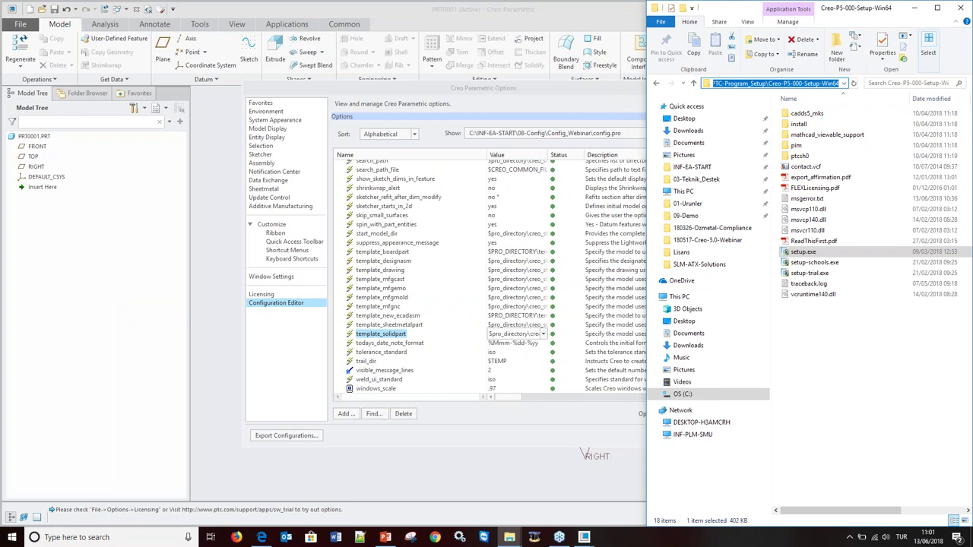
# Step: Retry the trimmed templates path, dismiss the failed browser page, and bring up the Config_Webinar folder
pyautogui.hotkey('ctrl', 'v')
pyautogui.press('BackSpace')
pyautogui.press('BackSpace')
pyautogui.press('BackSpace')
pyautogui.press('BackSpace')
pyautogui.press('BackSpace')
pyautogui.press('BackSpace')
pyautogui.press('BackSpace')
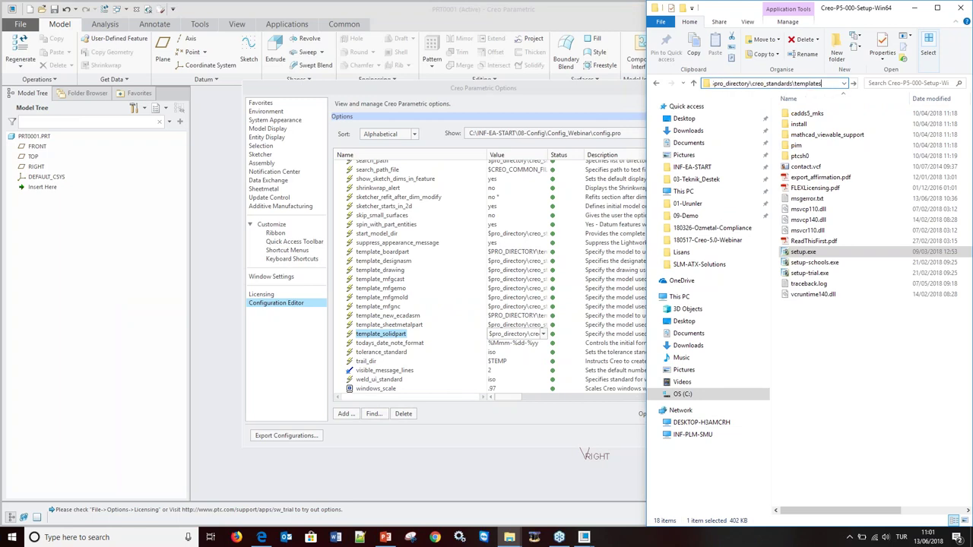
pyautogui.press('Return')
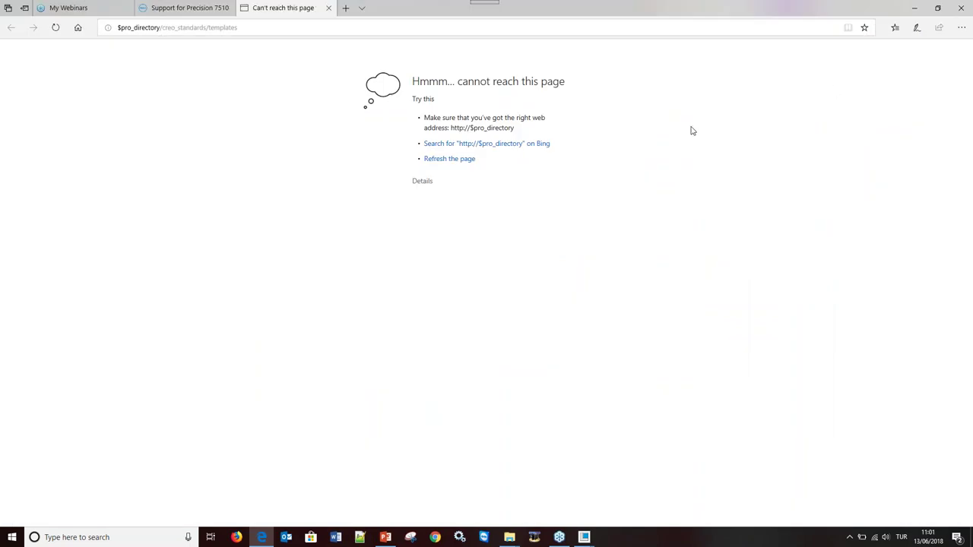
pyautogui.click(328, 7)
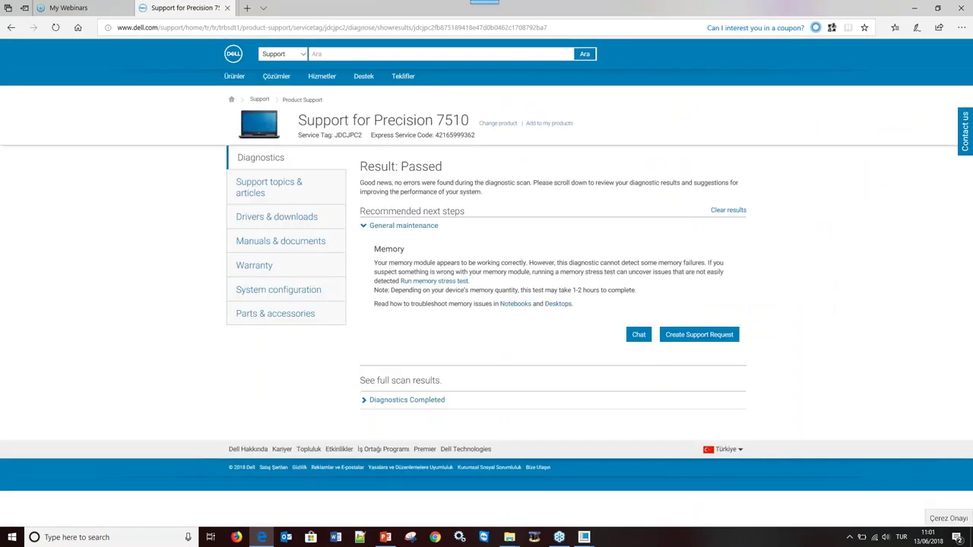
pyautogui.click(919, 7)
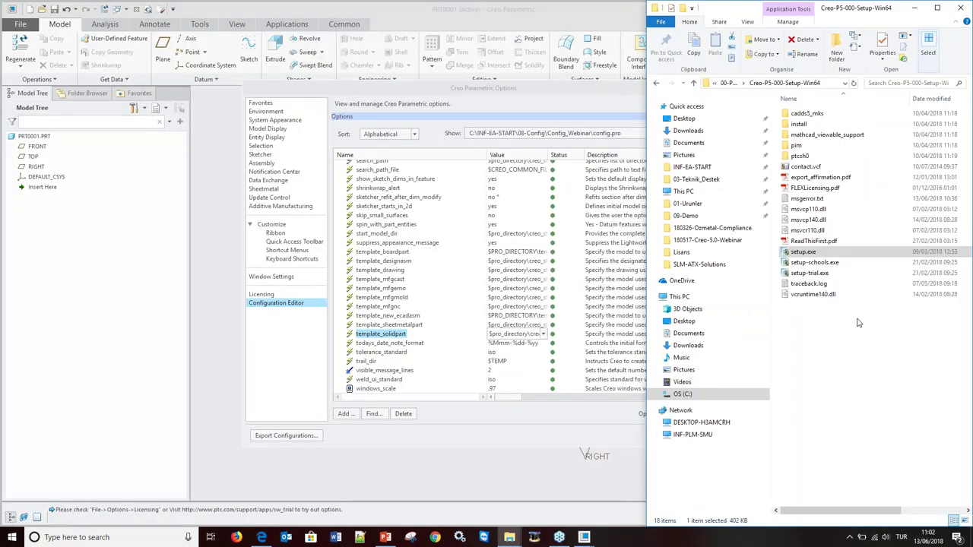
pyautogui.click(509, 537)
pyautogui.moveTo(443, 495)
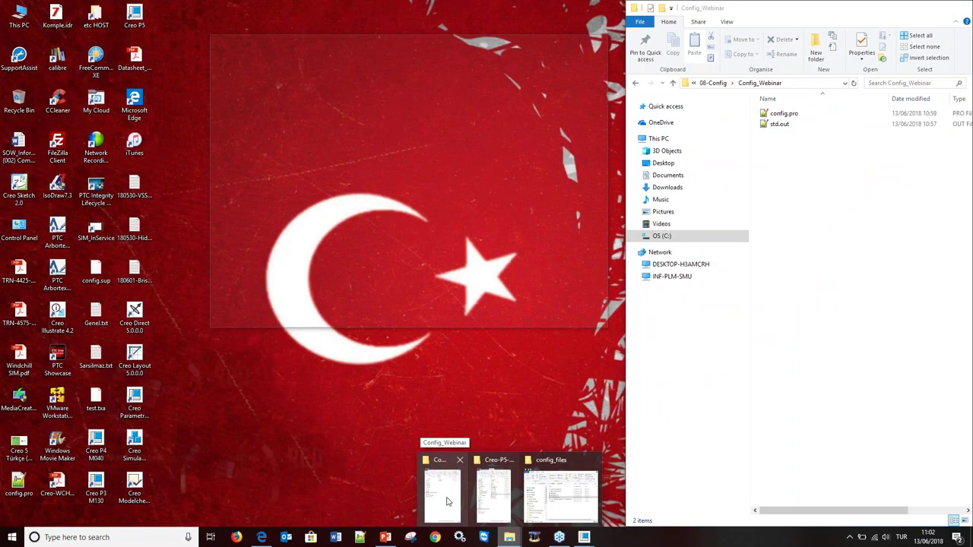
pyautogui.click(446, 502)
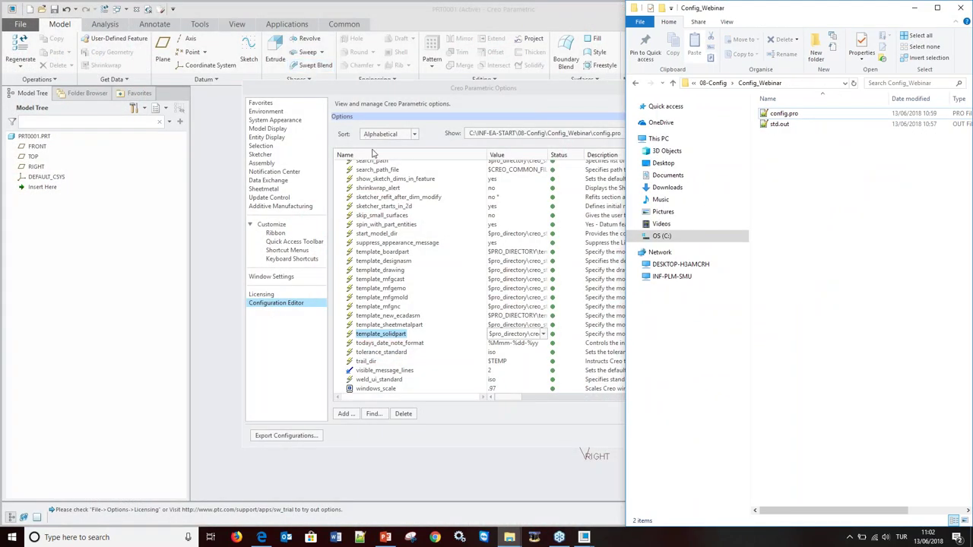
pyautogui.click(602, 77)
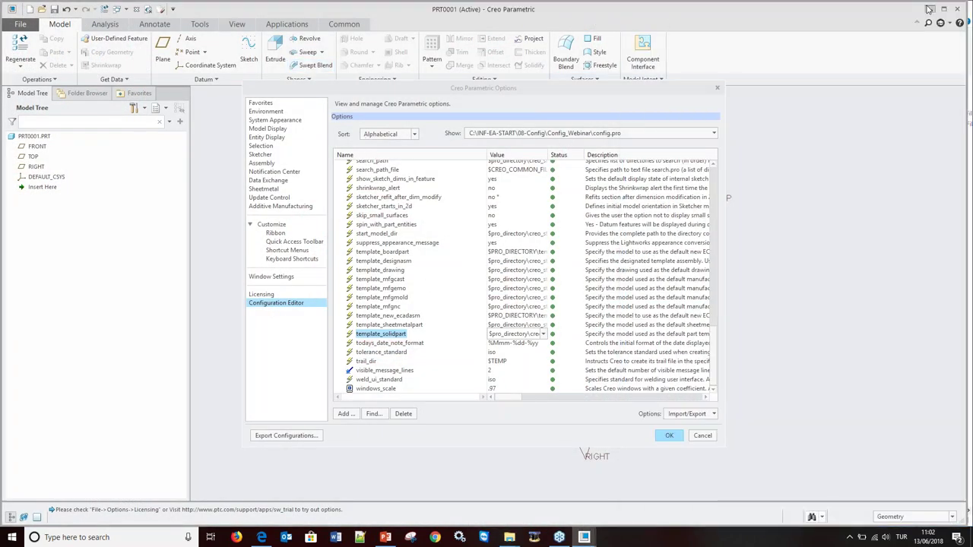
# Step: In Explorer, go up to Creo 5.0.0.0 Common Files and open the templates folder
pyautogui.click(924, 9)
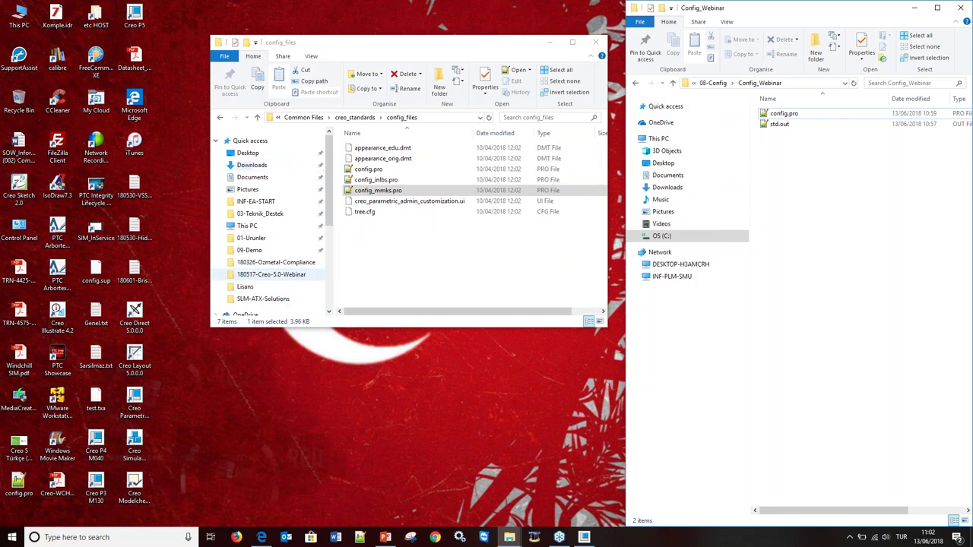
pyautogui.click(304, 117)
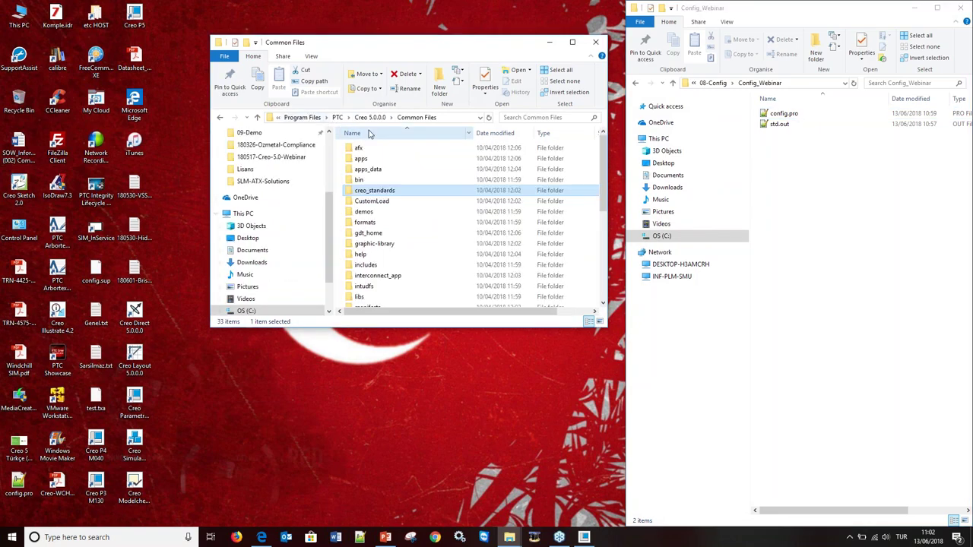
pyautogui.scroll(-2, 373, 272)
pyautogui.scroll(-3, 374, 272)
pyautogui.doubleClick(371, 249)
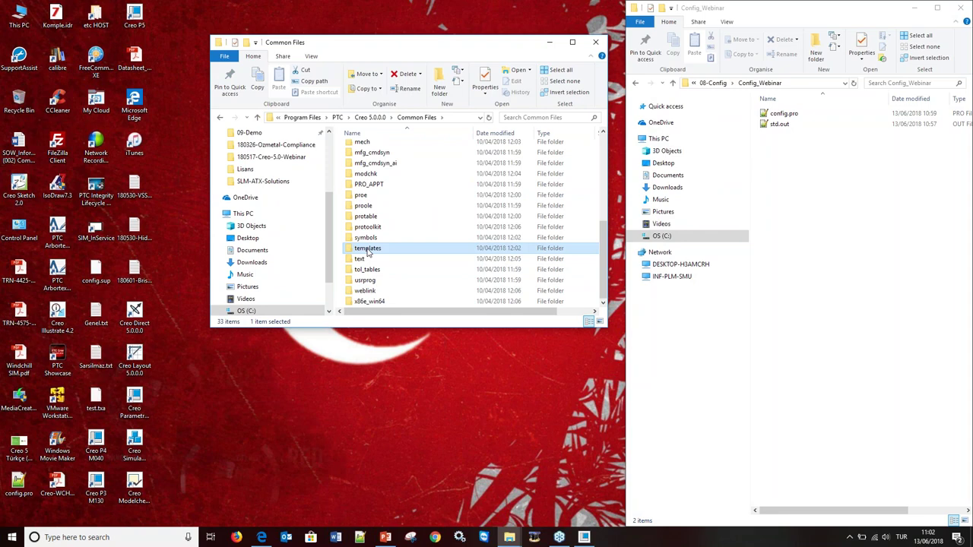
# Step: Scroll through the part templates such as solid_part_mmks.prt, then return to Creo
pyautogui.scroll(-5, 402, 211)
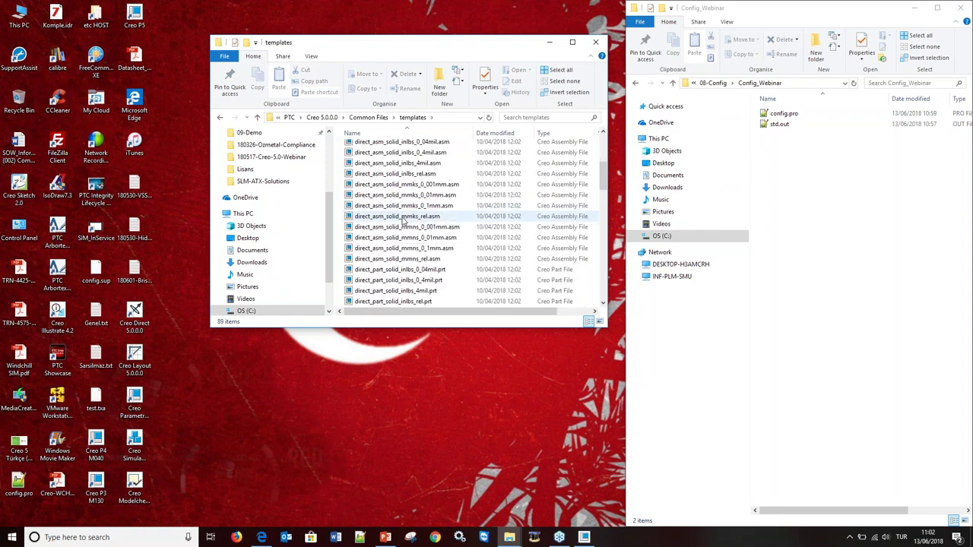
pyautogui.scroll(-5, 402, 213)
pyautogui.scroll(-5, 402, 228)
pyautogui.scroll(-4, 403, 231)
pyautogui.scroll(3, 402, 228)
pyautogui.scroll(-5, 401, 238)
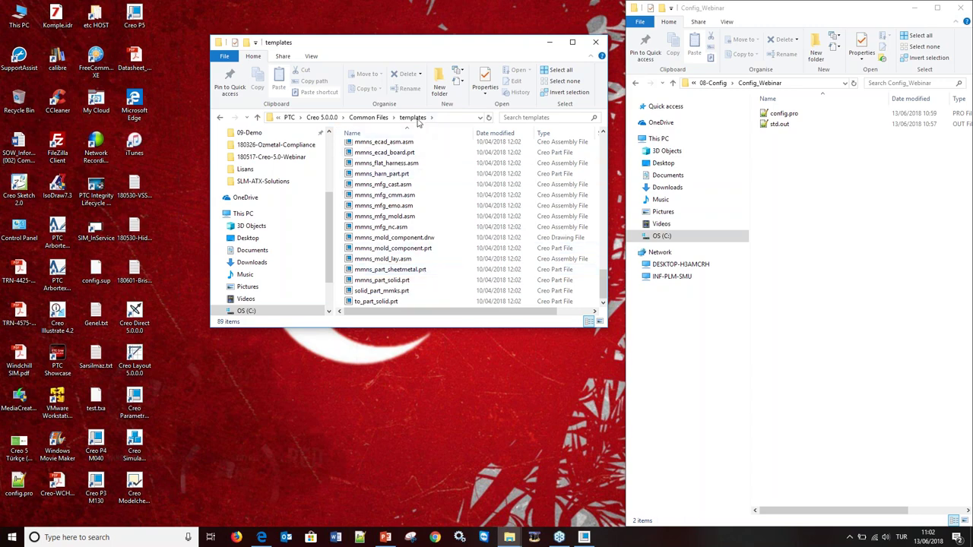
pyautogui.click(790, 176)
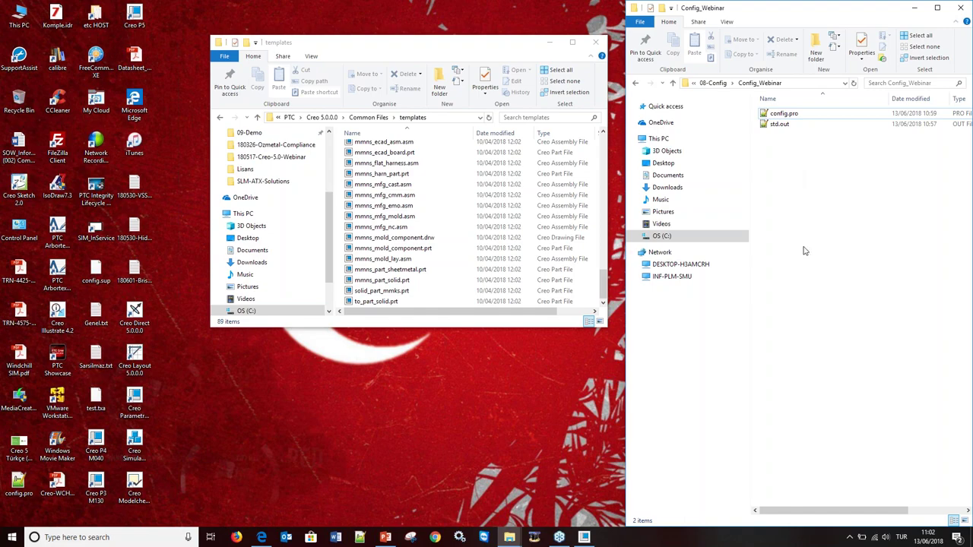
pyautogui.click(583, 537)
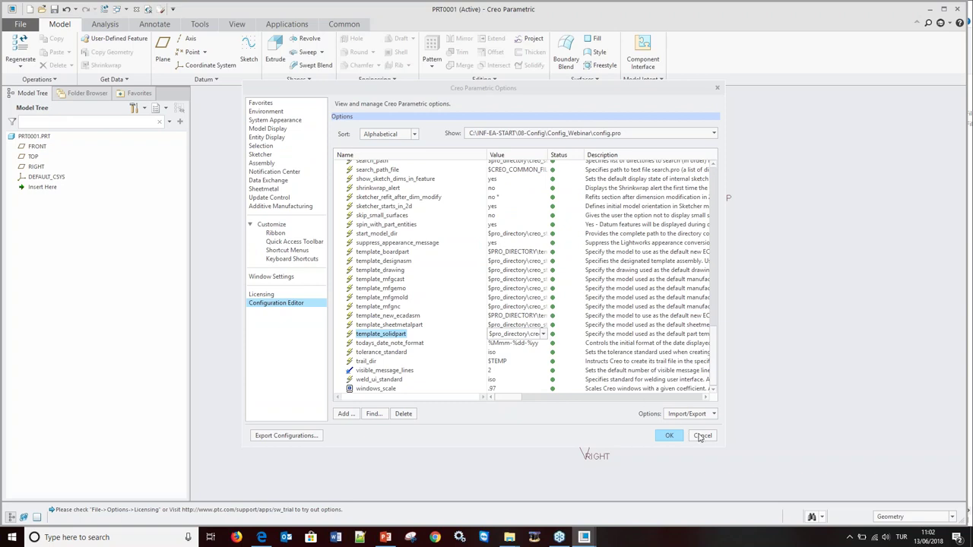
# Step: Cancel Creo Options and start the 'PTC Creo 5.0 Kurulum & Konfigürasyon' title slide as a slide show
pyautogui.click(699, 437)
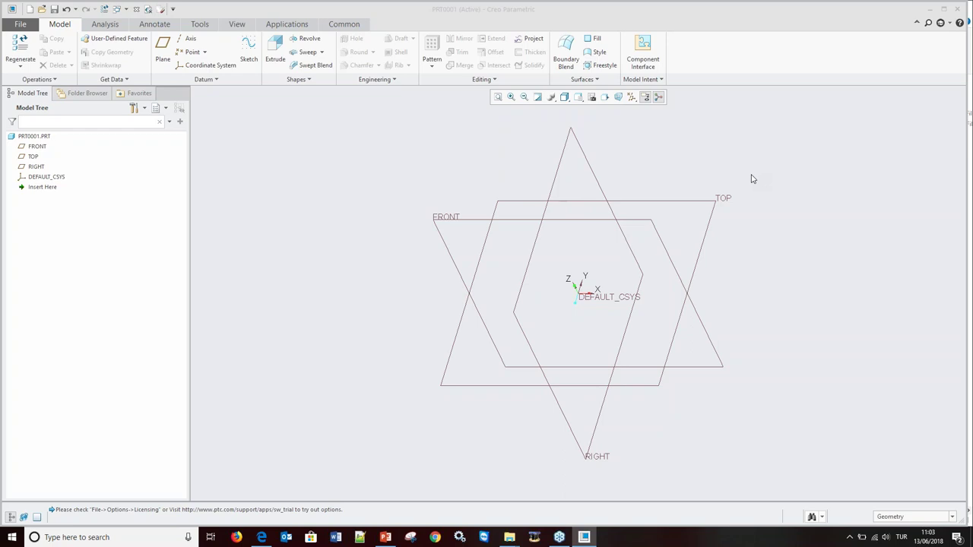
pyautogui.click(479, 186)
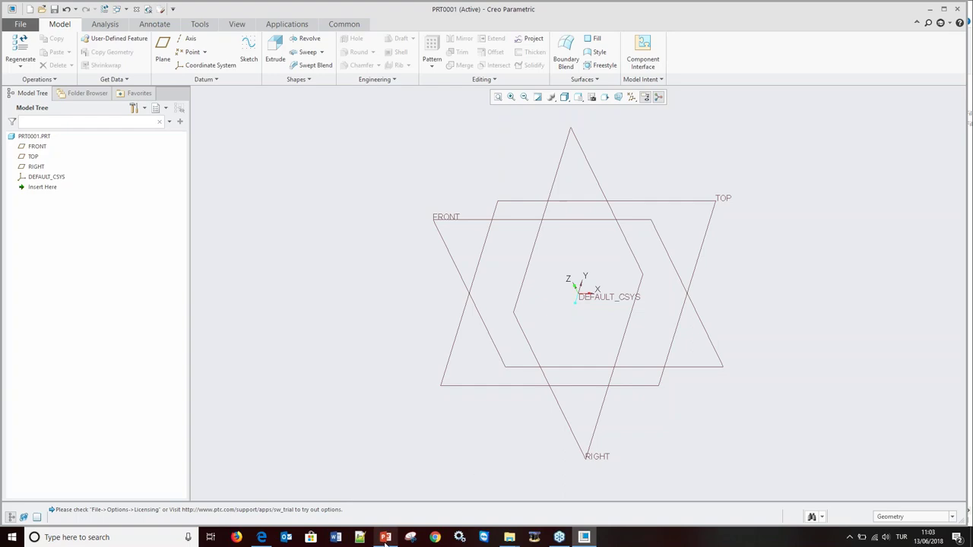
pyautogui.click(386, 537)
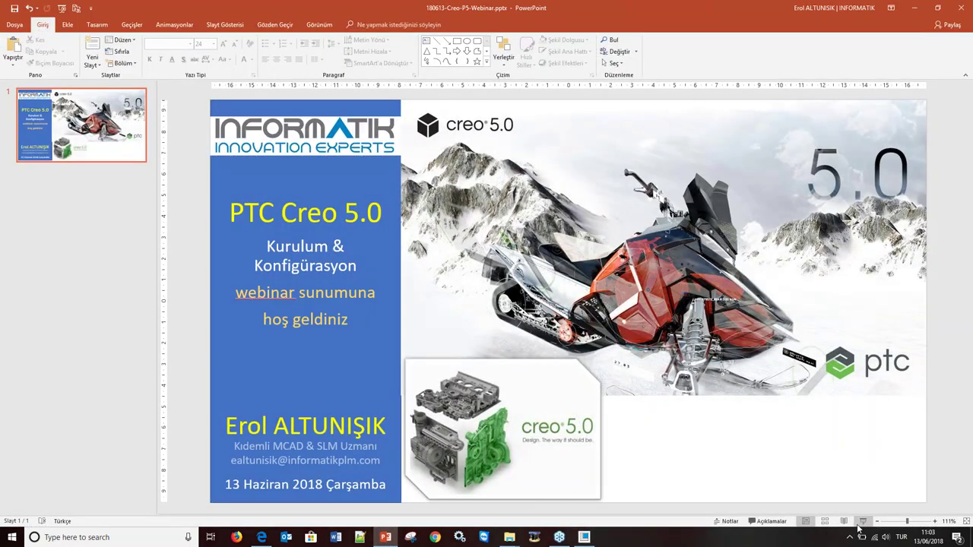
pyautogui.click(862, 521)
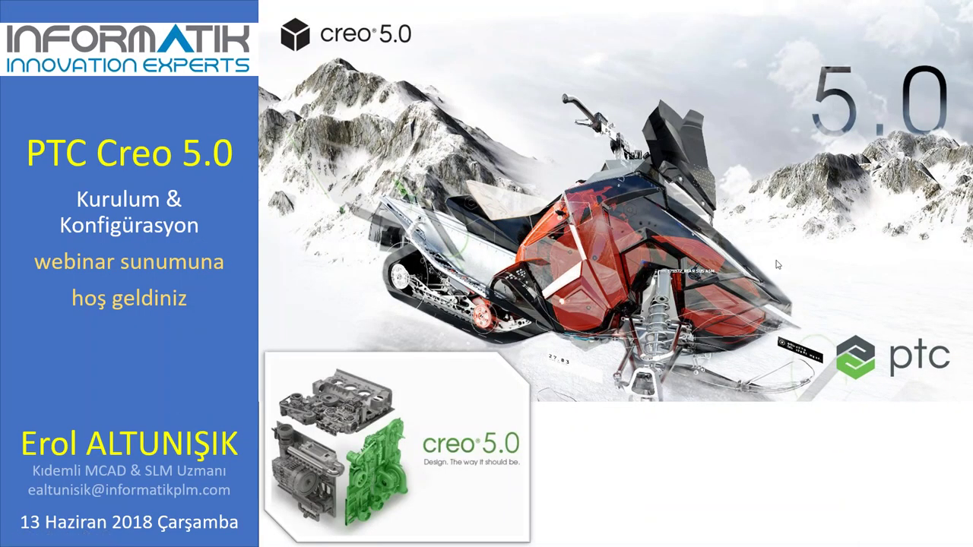